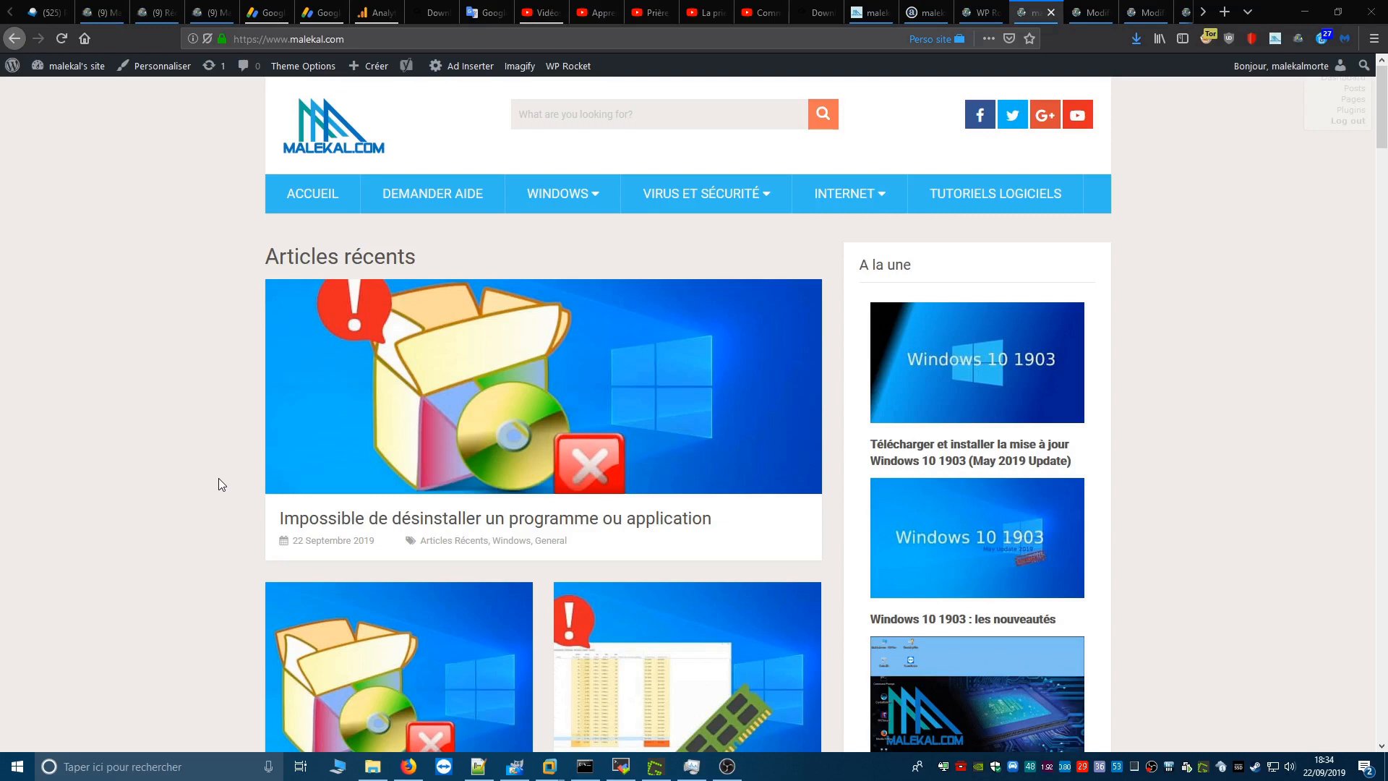
Step: Switch to the Windows 10 x64 virtual machine and open the Panneau de configuration
mouse_move(549, 766)
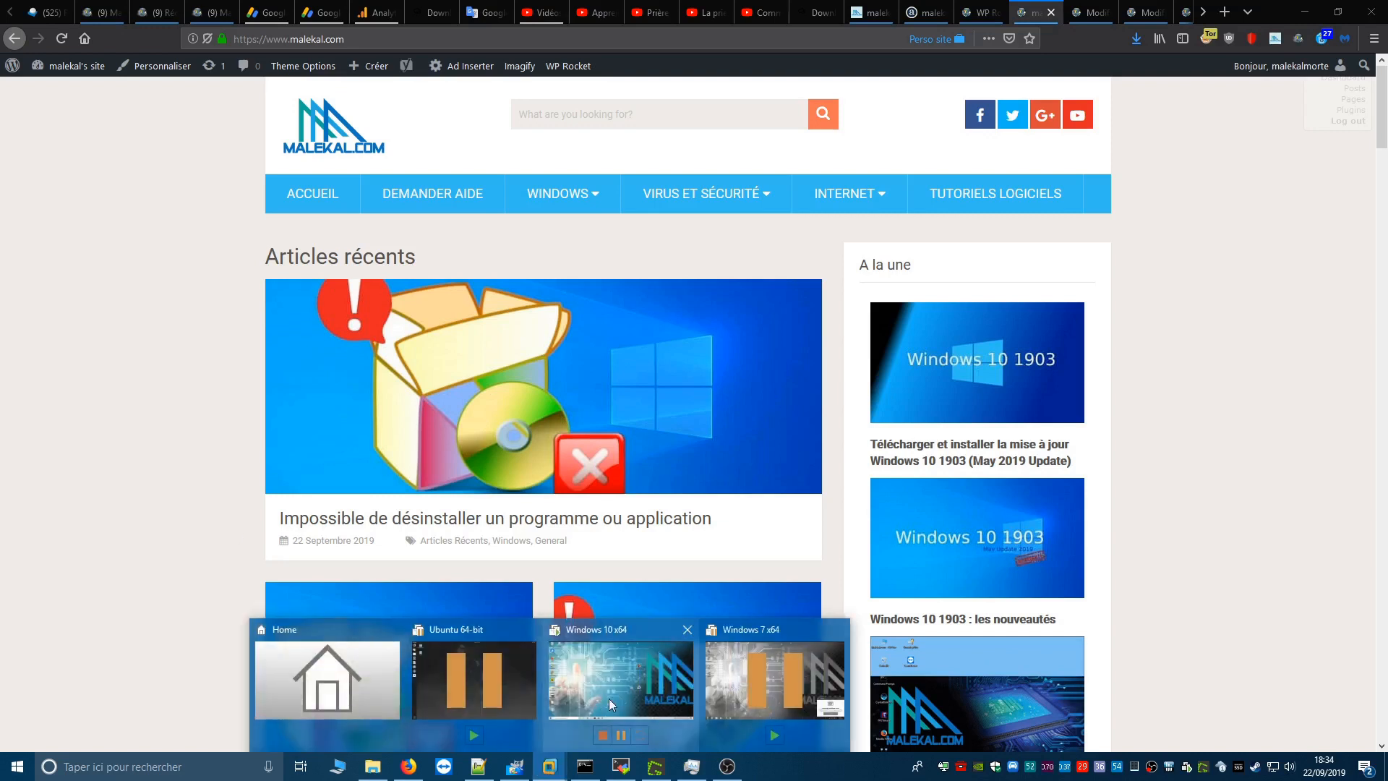
click(609, 699)
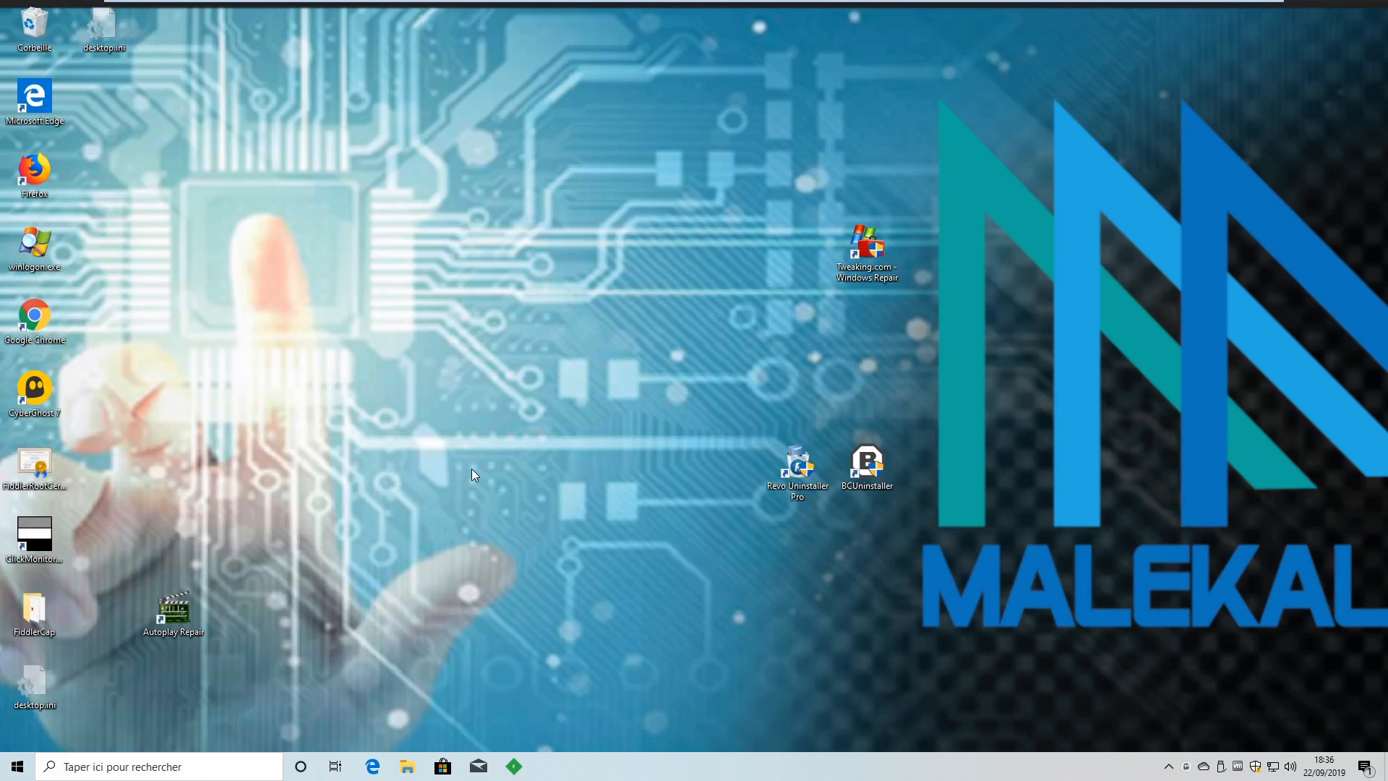
click(166, 766)
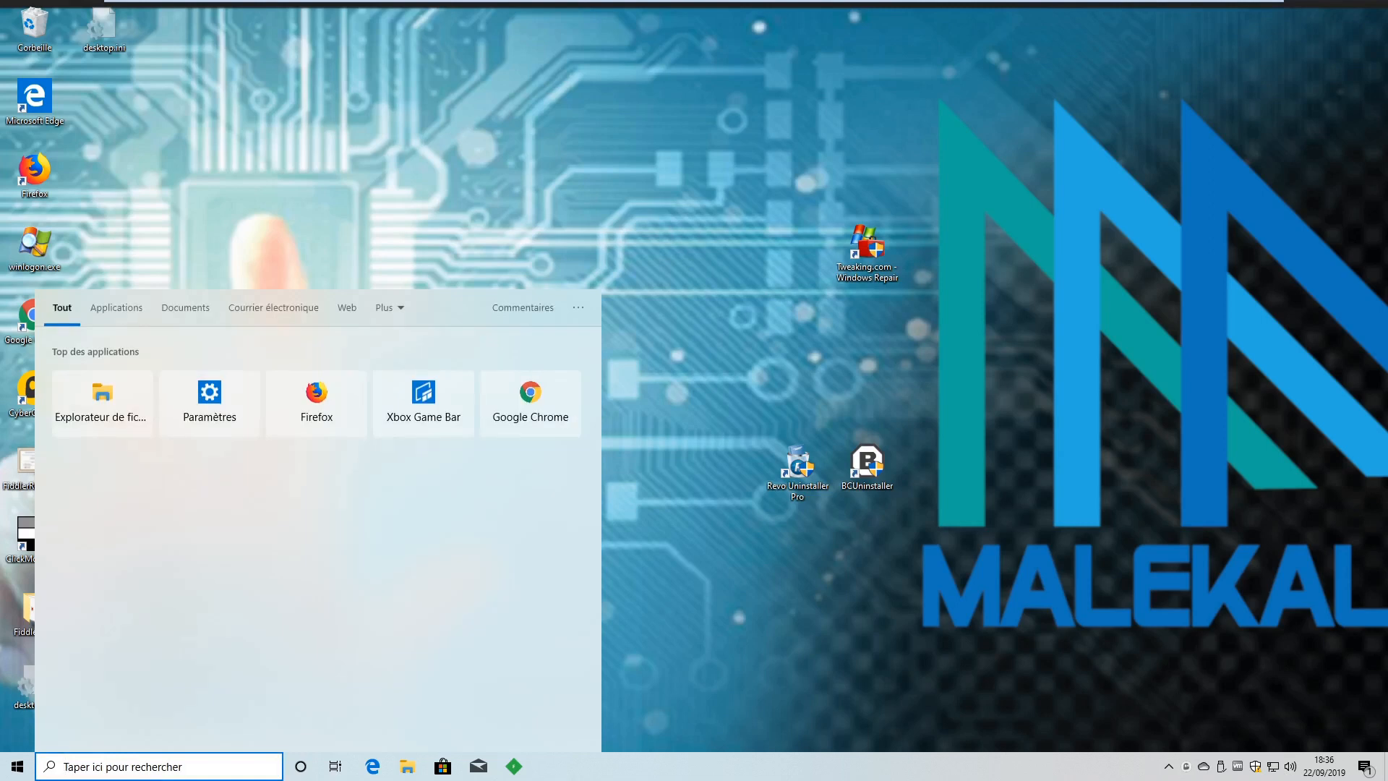
text(panneau)
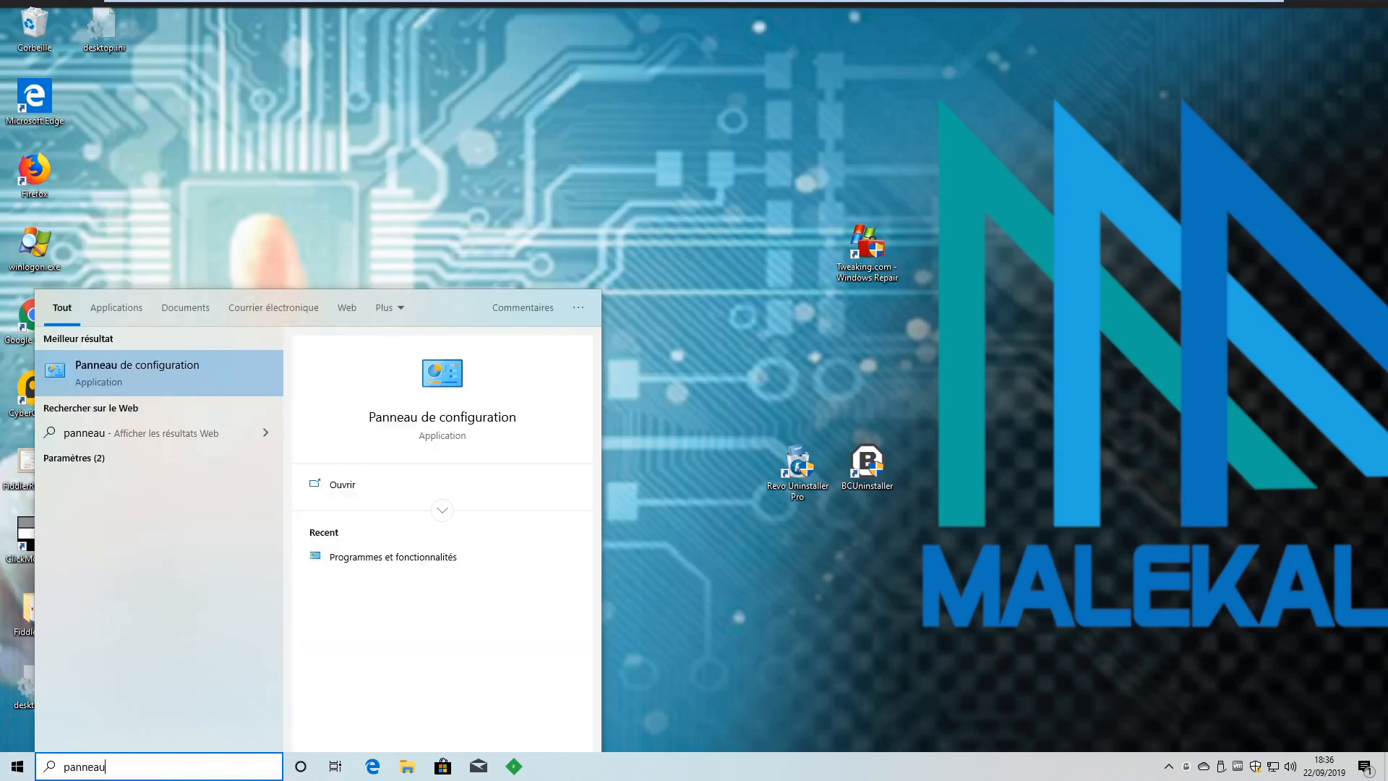
click(158, 371)
drag(741, 99, 449, 100)
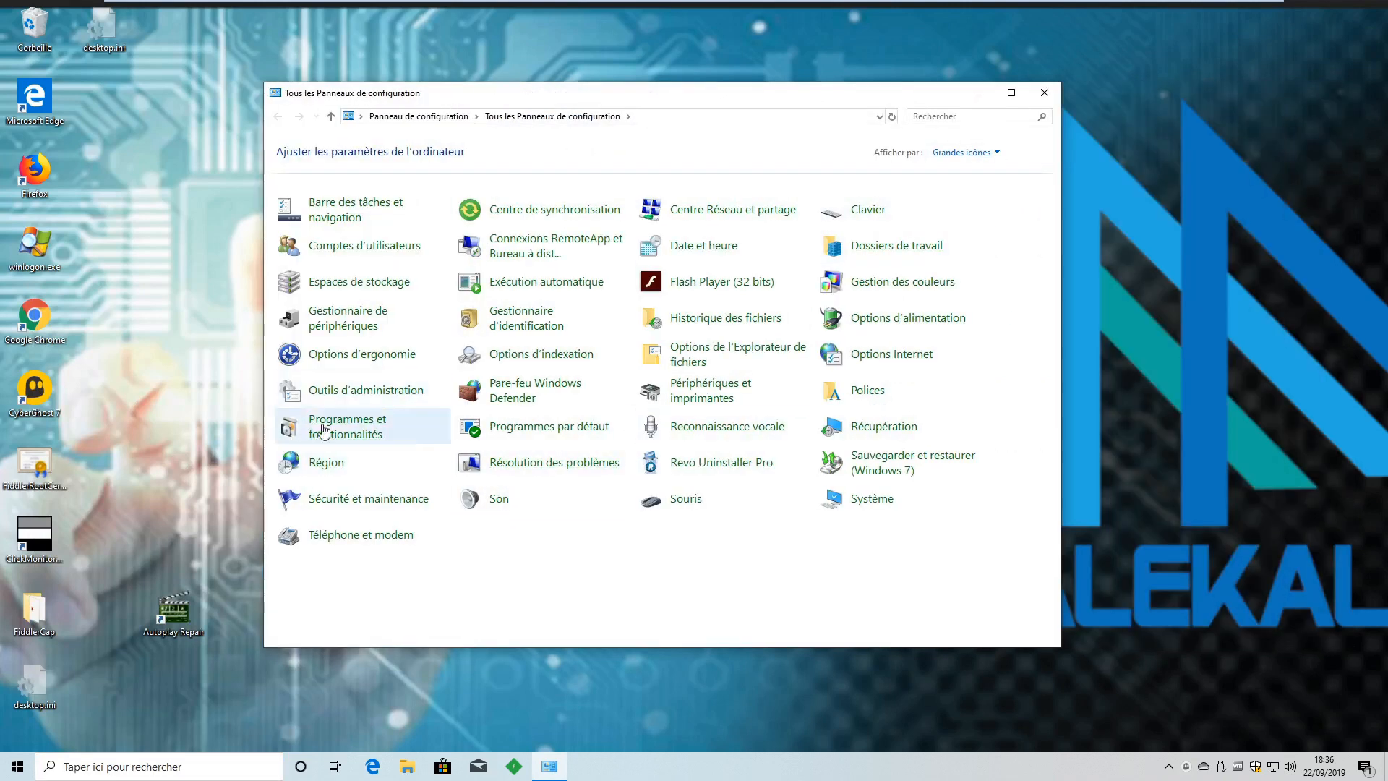
Step: Maximize the Panneau de configuration, set its view to Catégorie, and open the list for uninstalling a program
click(1022, 94)
click(1289, 68)
click(1290, 85)
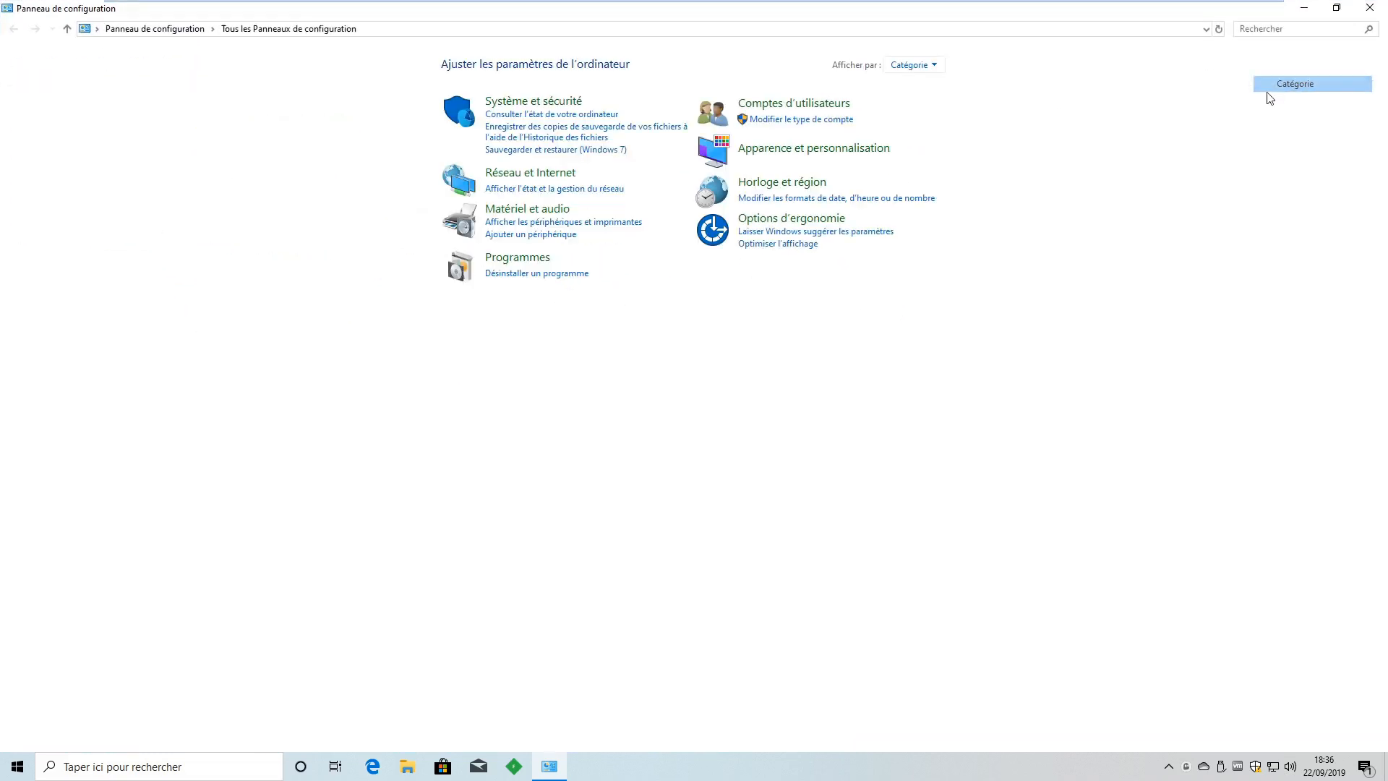
click(531, 274)
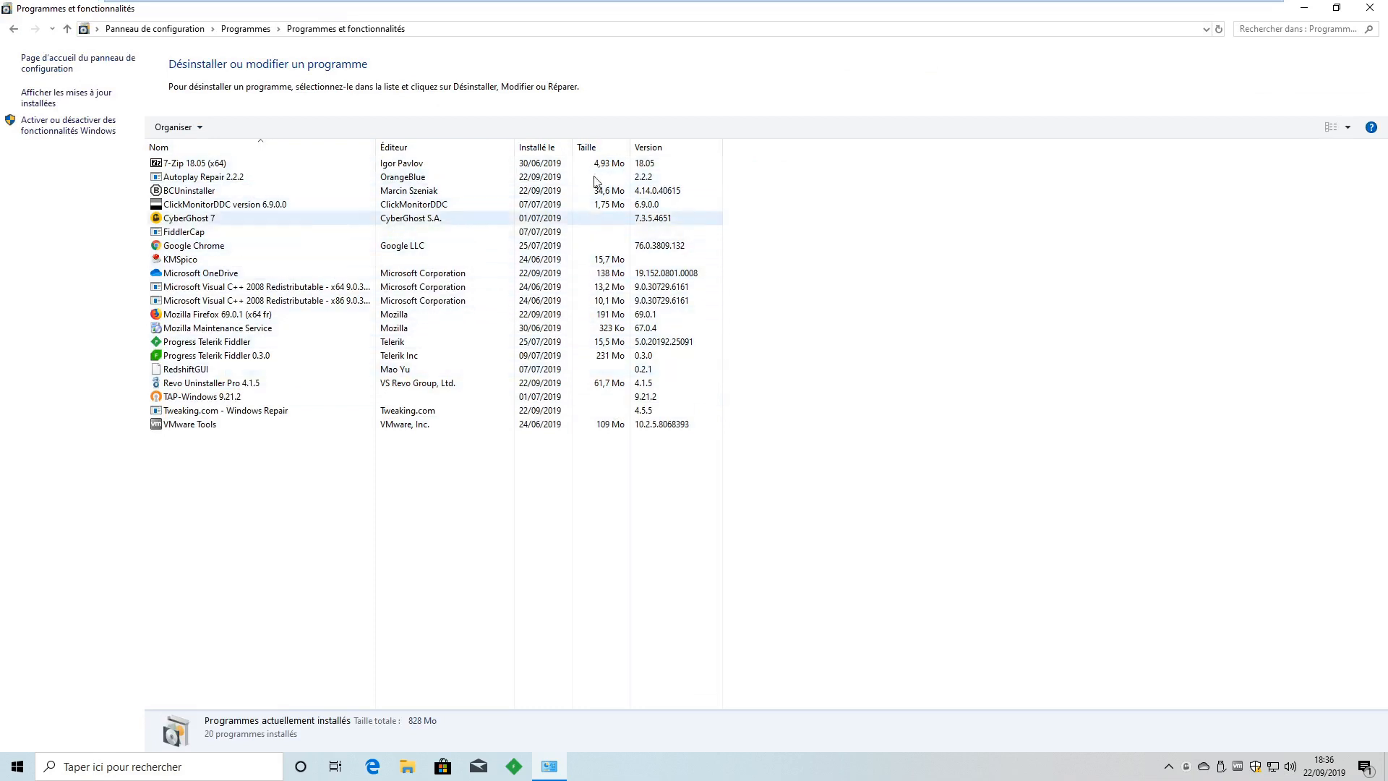
Step: Sort the installed programs by size, by version, and finally by name
click(606, 146)
click(606, 146)
click(606, 146)
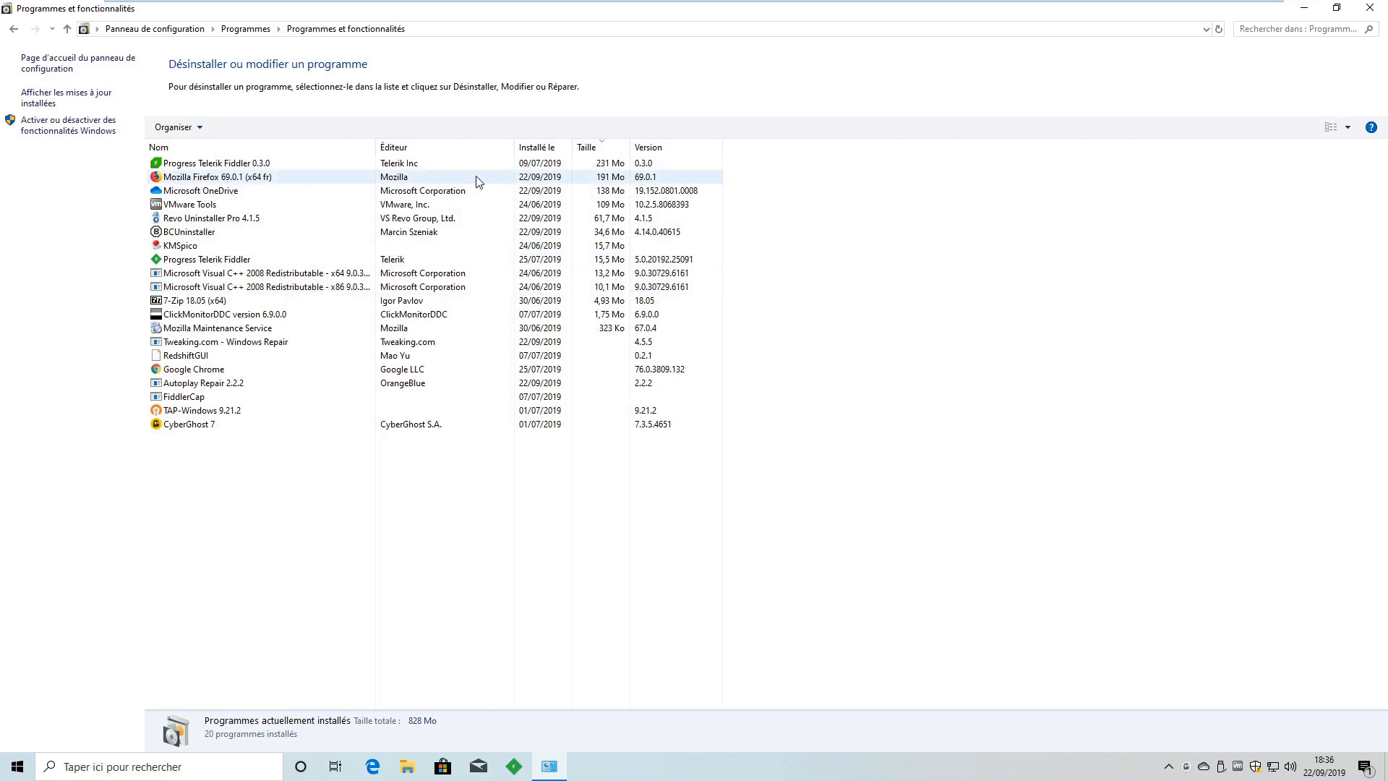
click(675, 145)
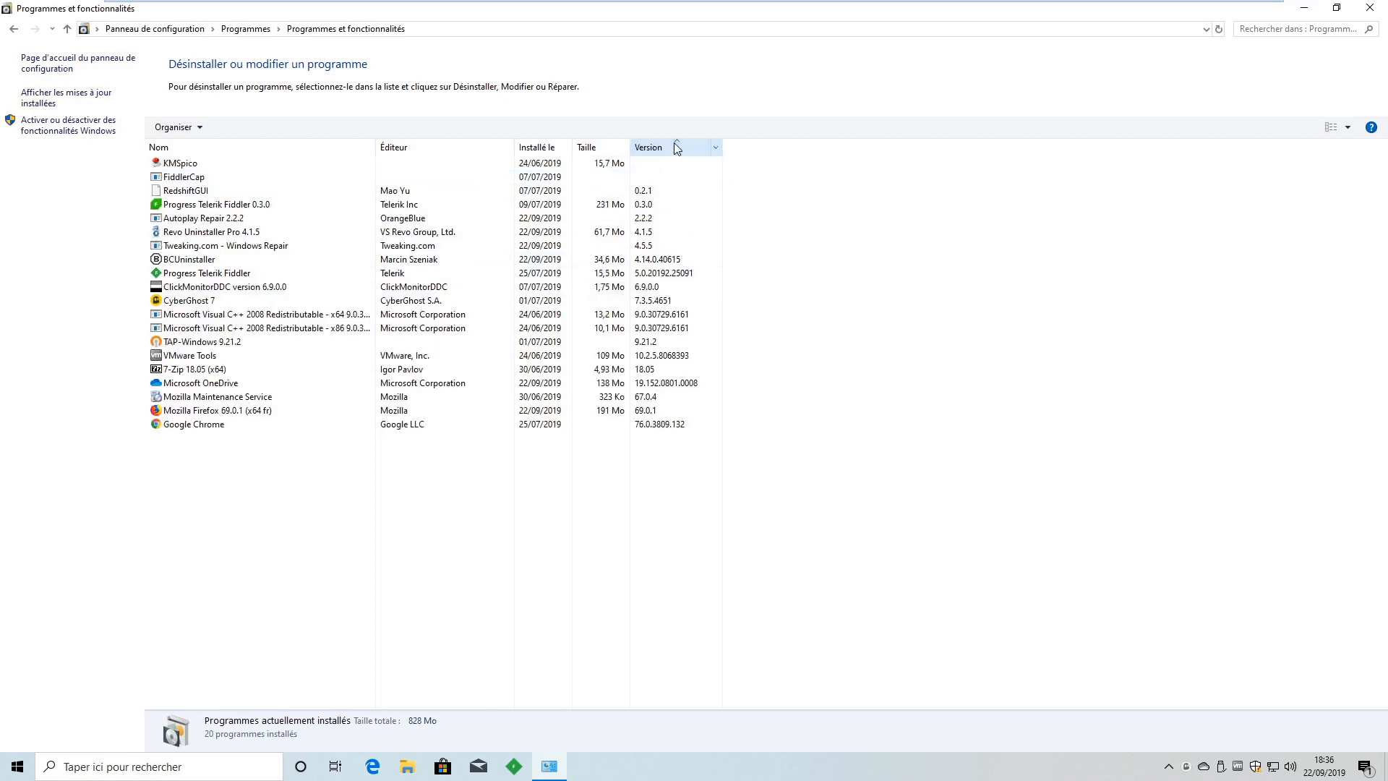
click(282, 148)
Step: Start uninstalling Progress Telerik Fiddler, view the account control details and authorise the change, and cancel at the uninstaller's confirmation
click(203, 131)
click(437, 528)
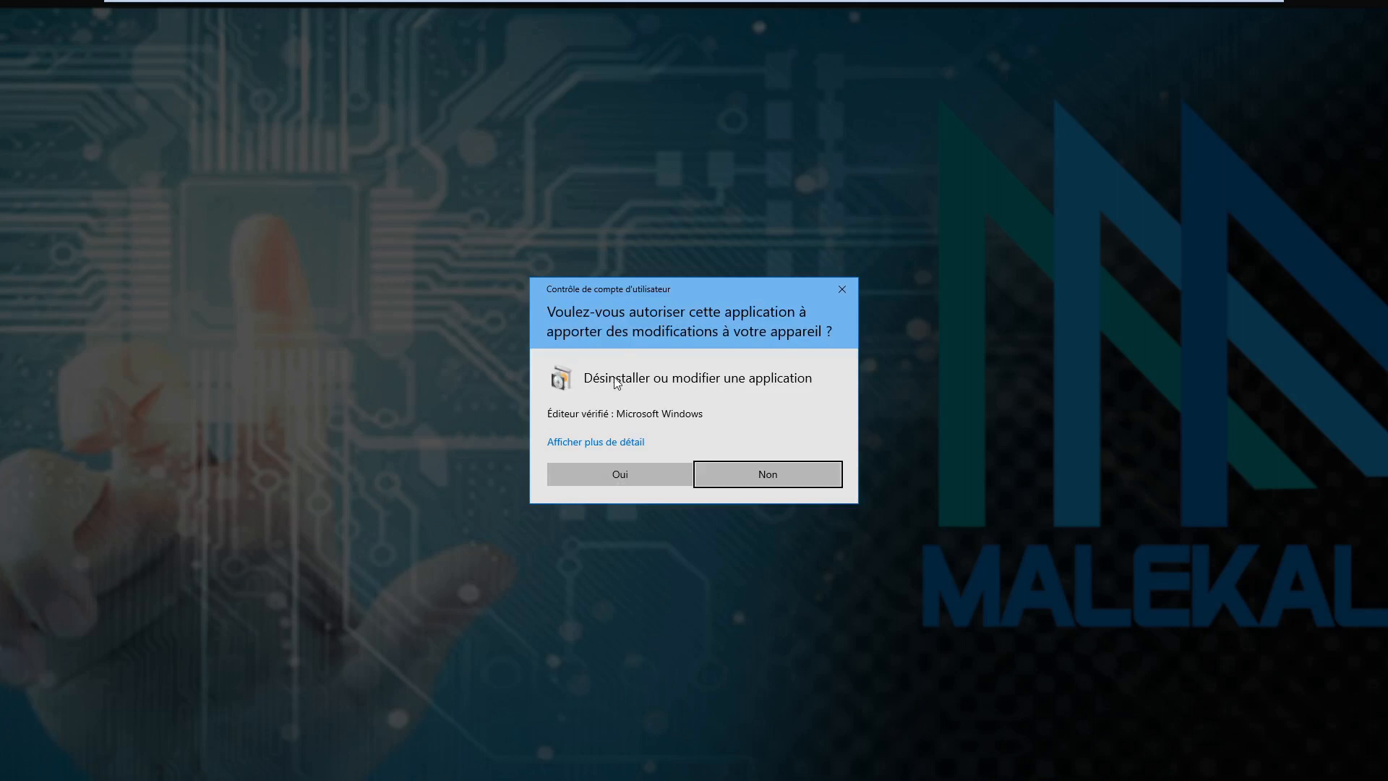
click(616, 443)
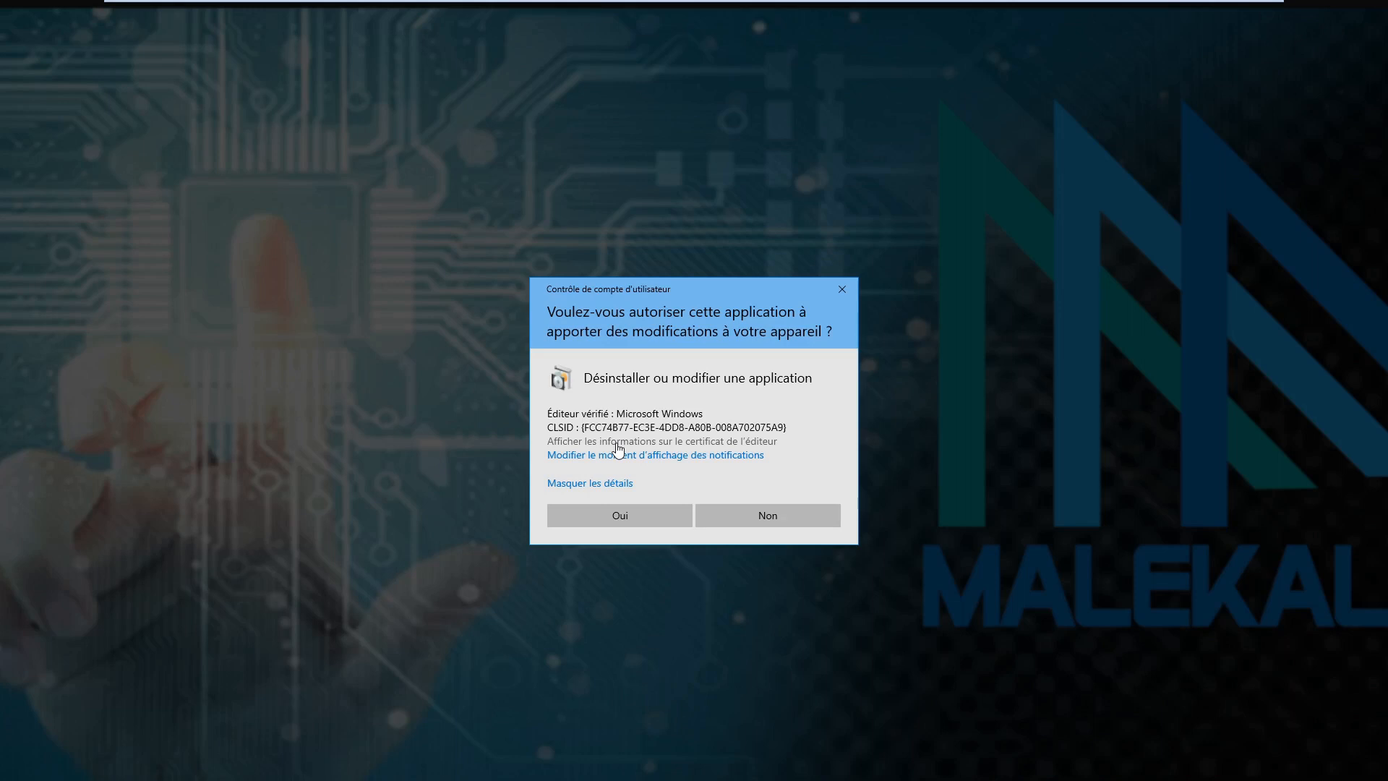
click(637, 518)
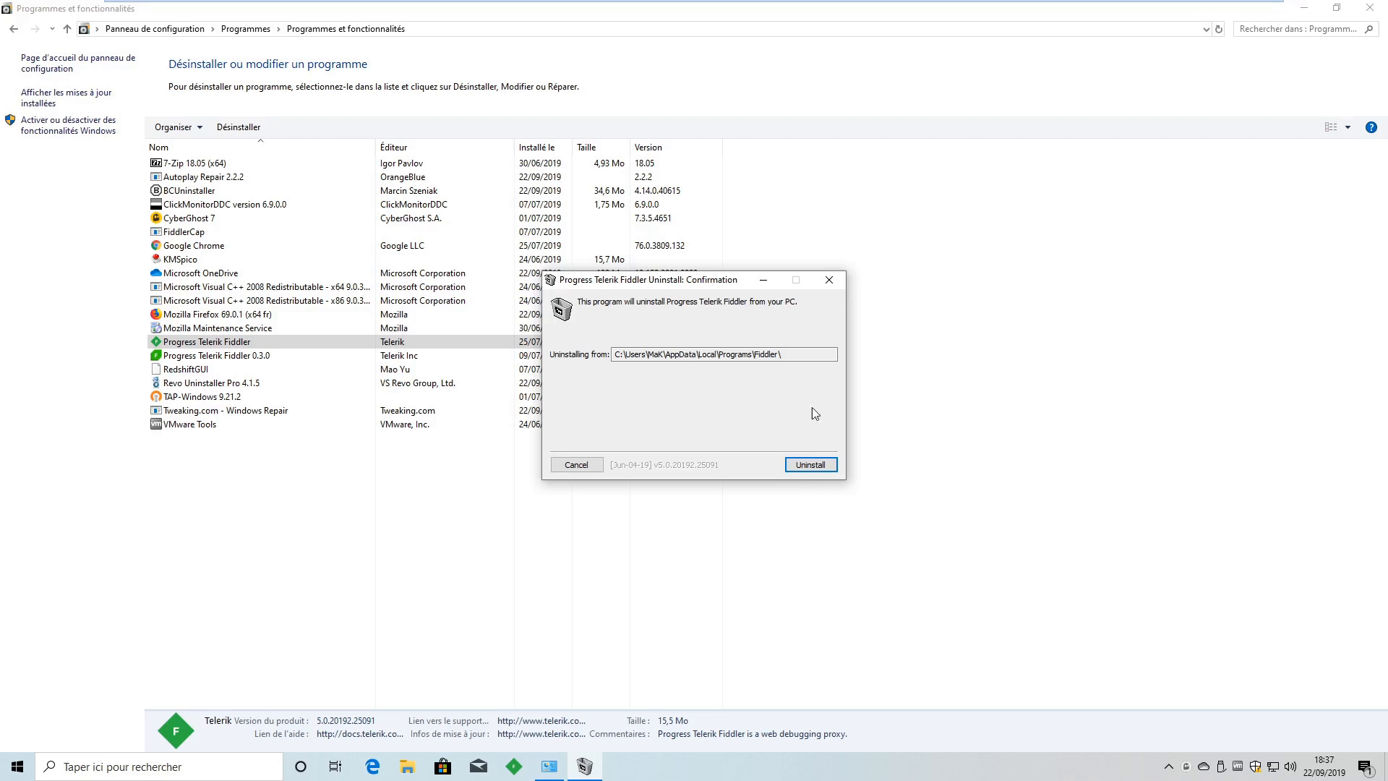
click(834, 284)
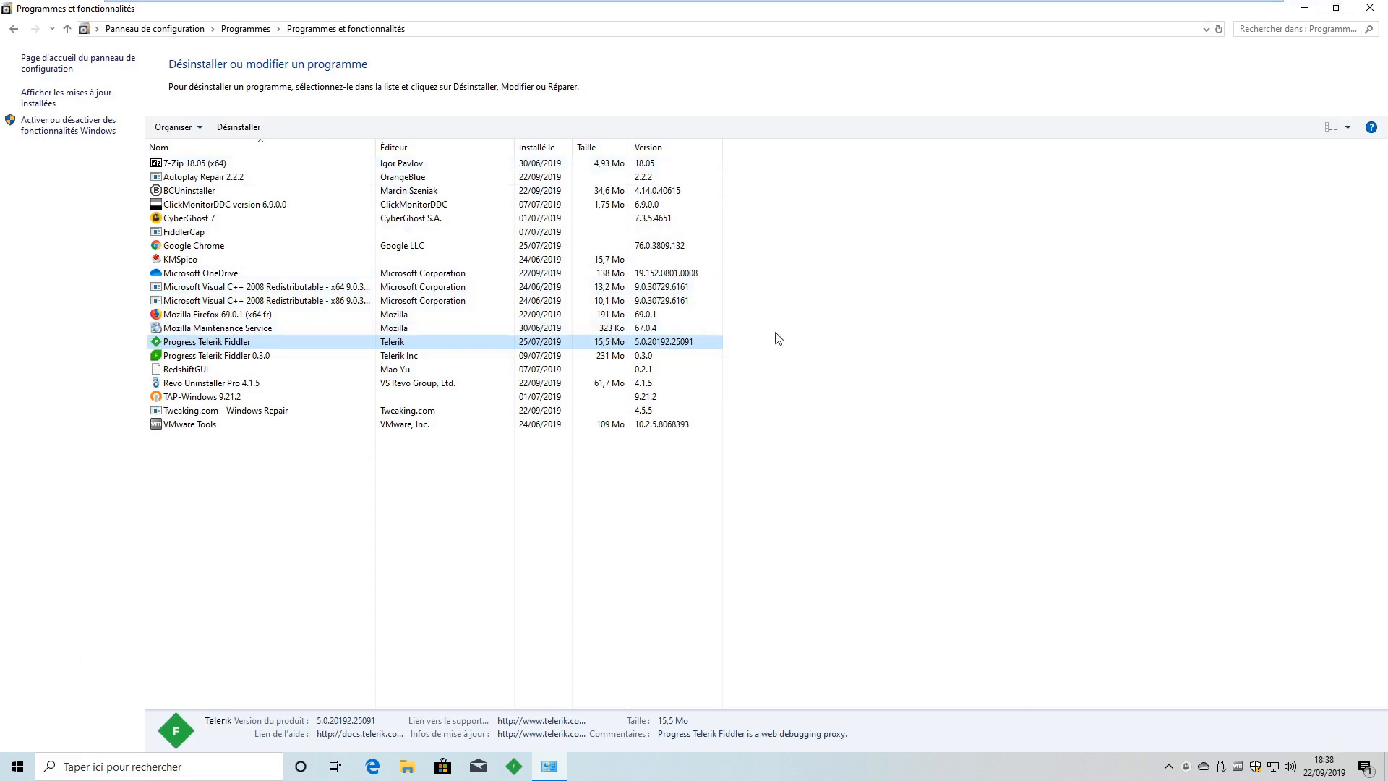
Step: Minimize the programs list and open Applications et fonctionnalités in the Windows settings
click(1304, 9)
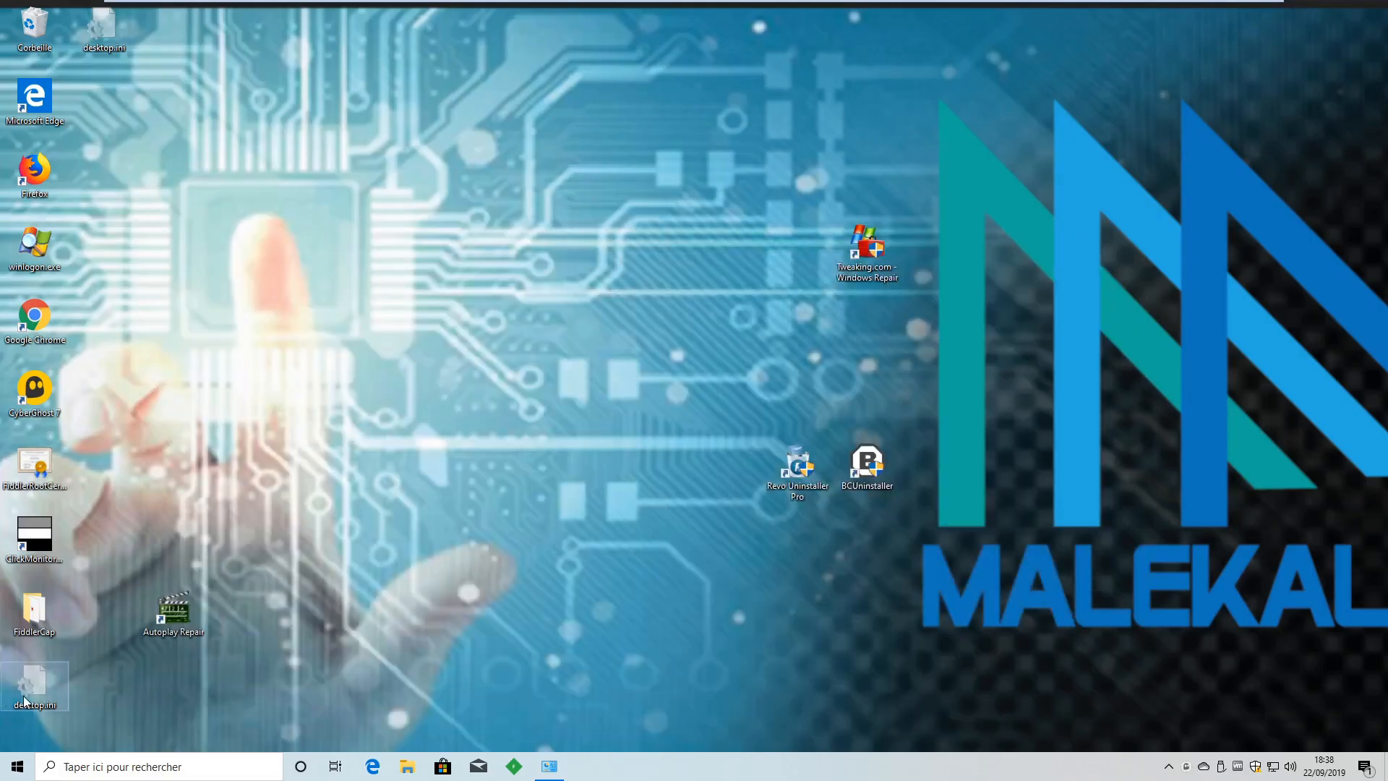
click(17, 766)
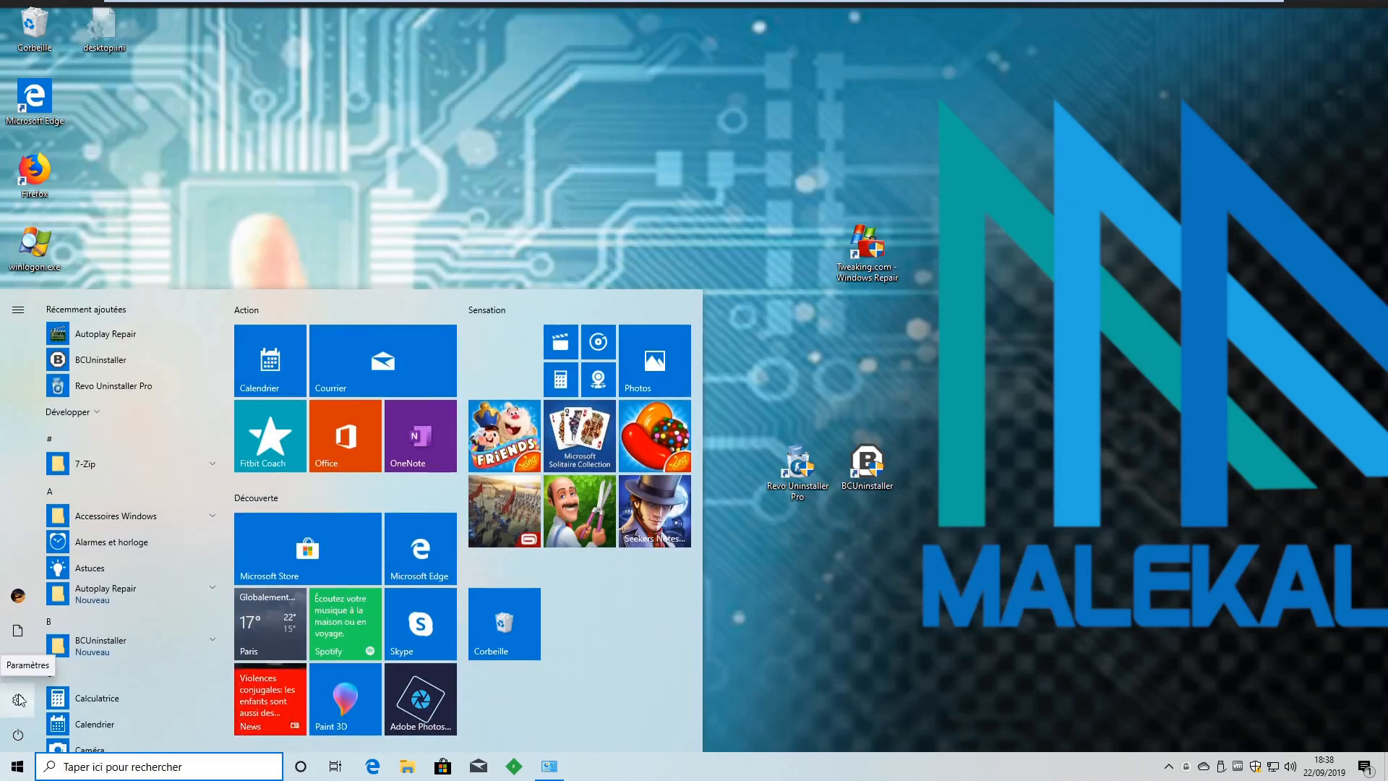
click(18, 699)
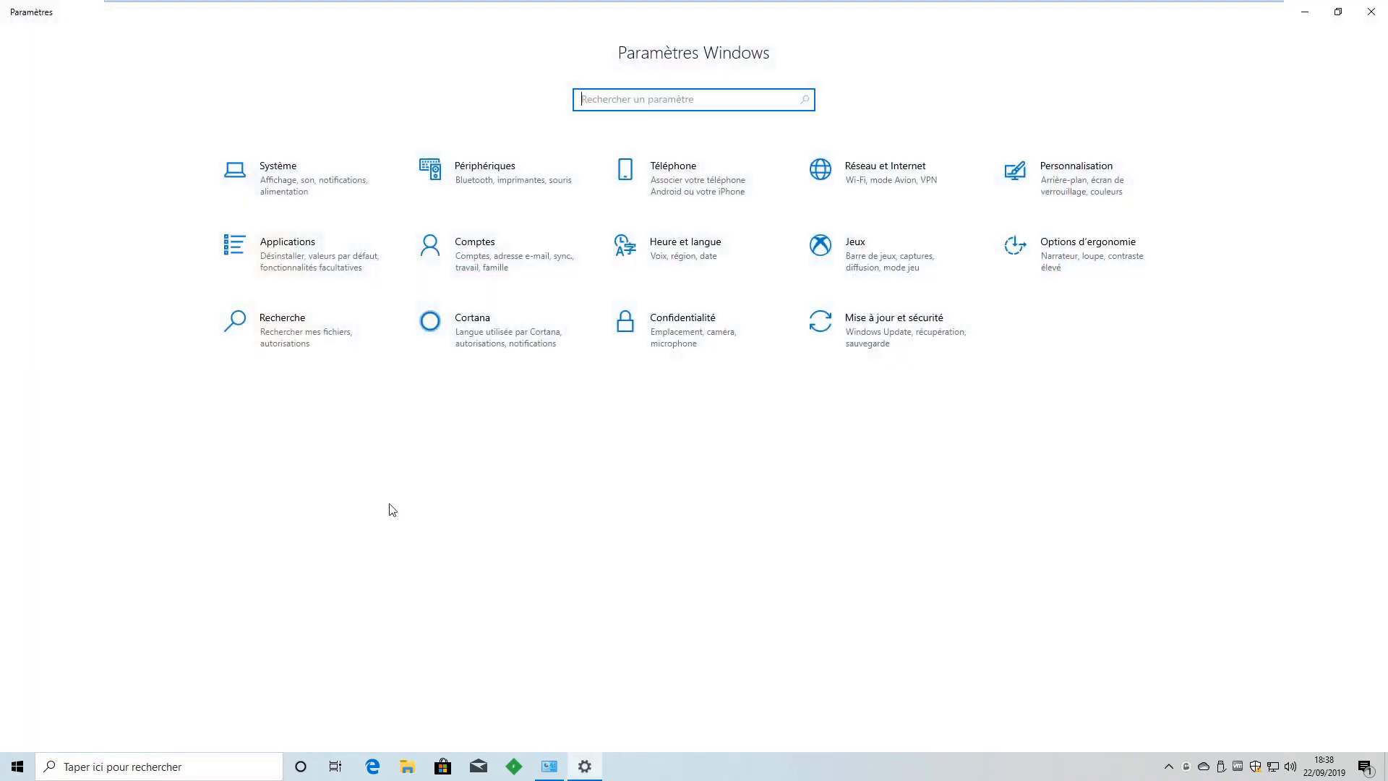
click(295, 250)
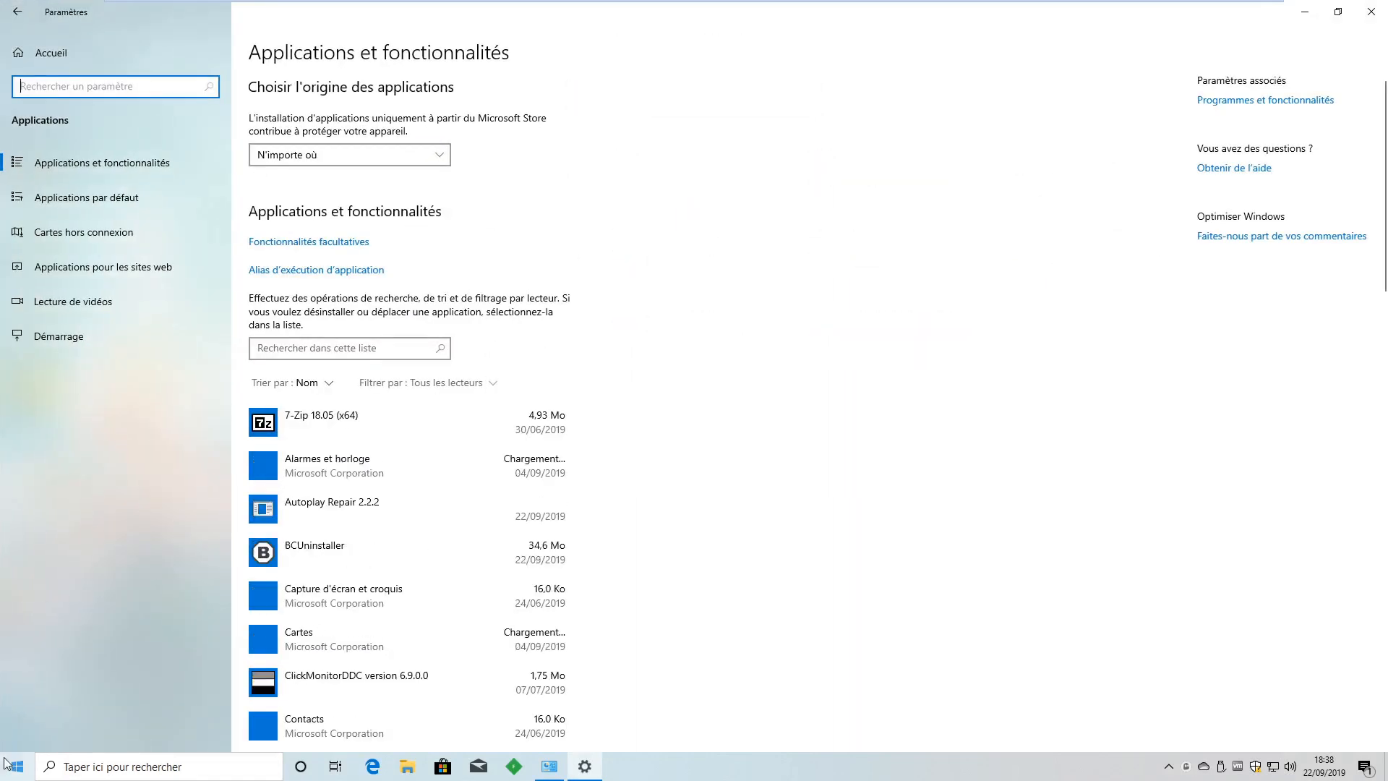
right_click(17, 766)
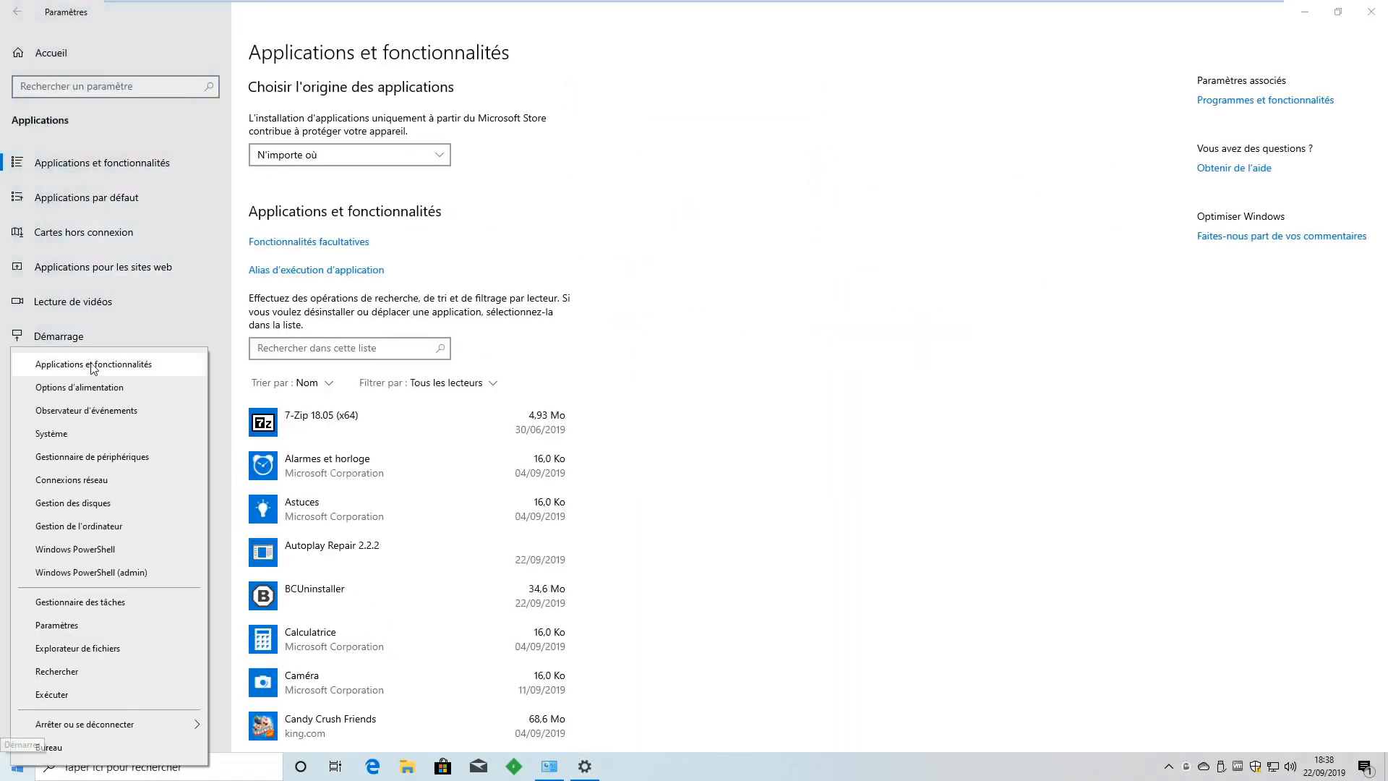
click(608, 352)
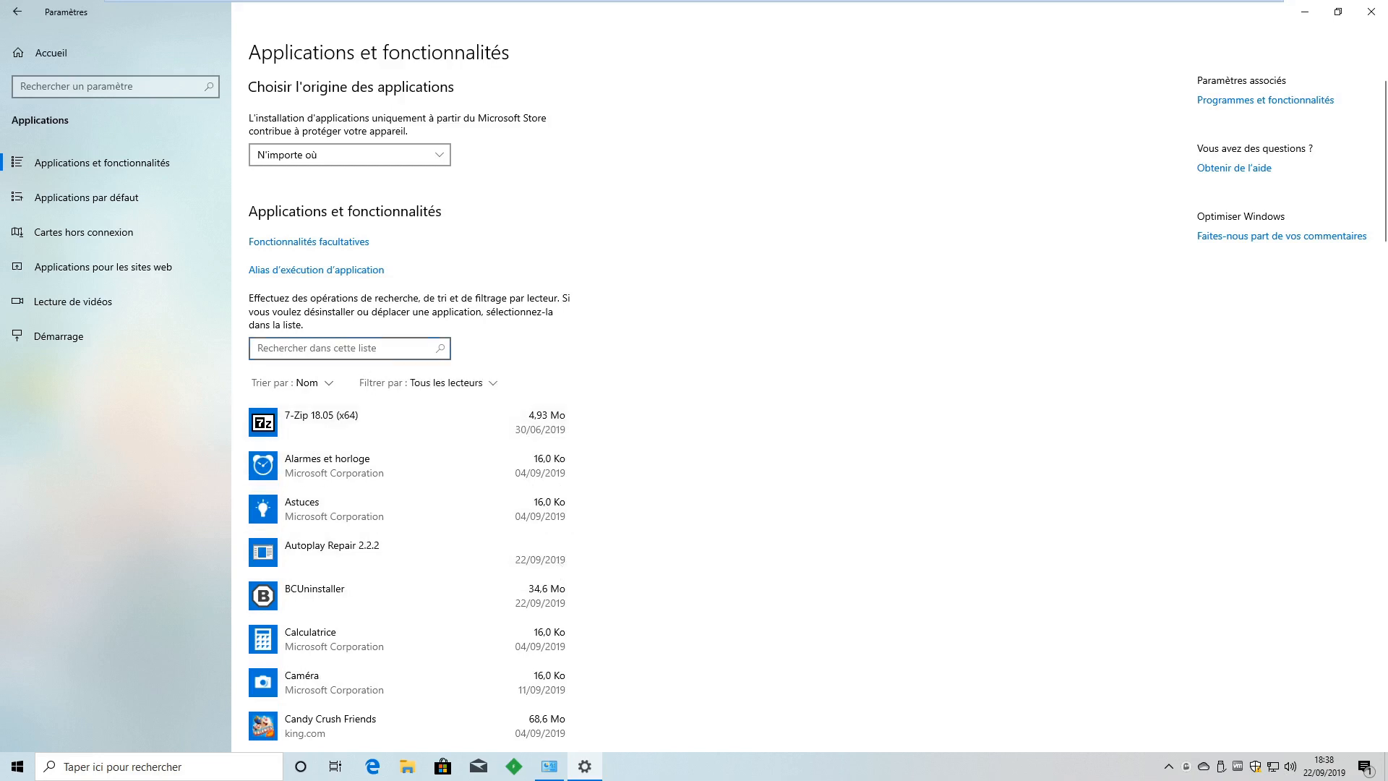
Step: Filter the app list by "photo", expand the Photos Microsoft entry, and clear the filter
text(photos)
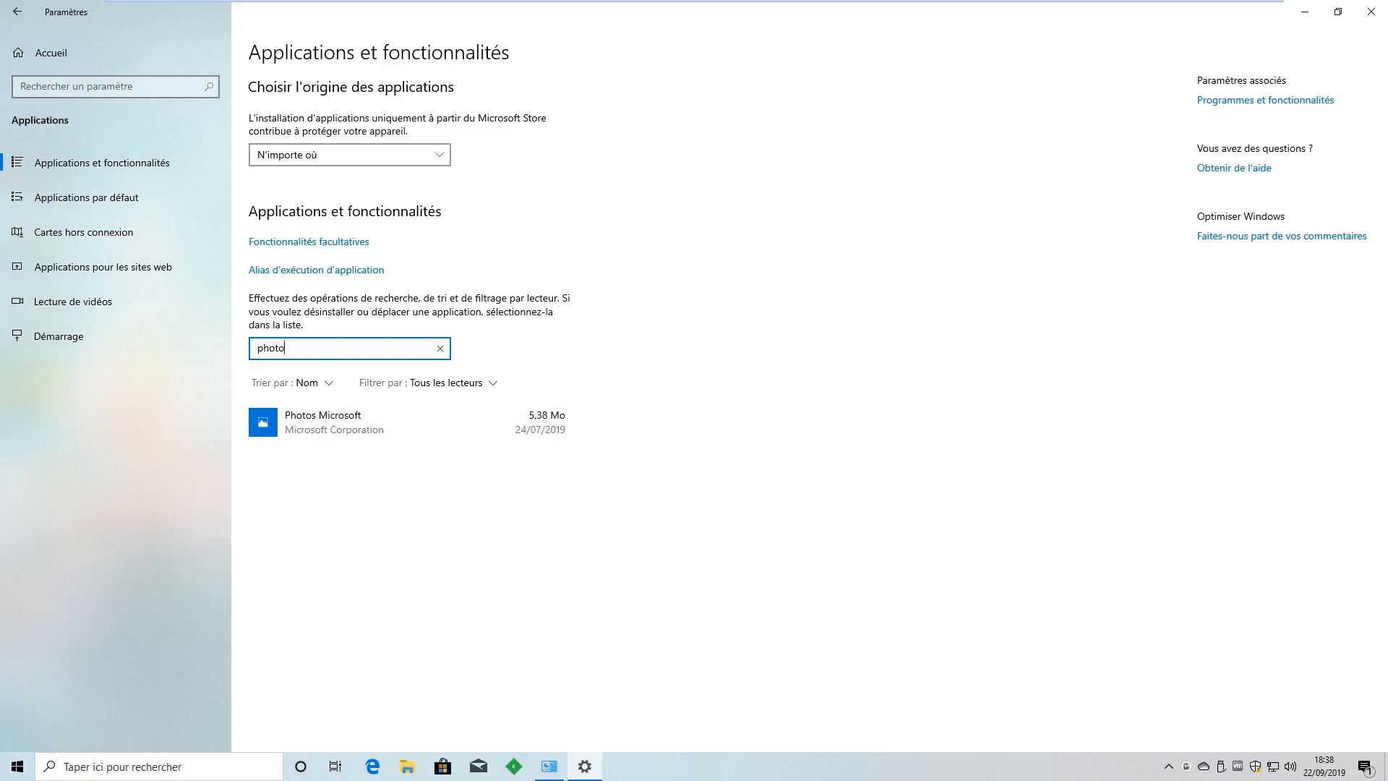
click(333, 423)
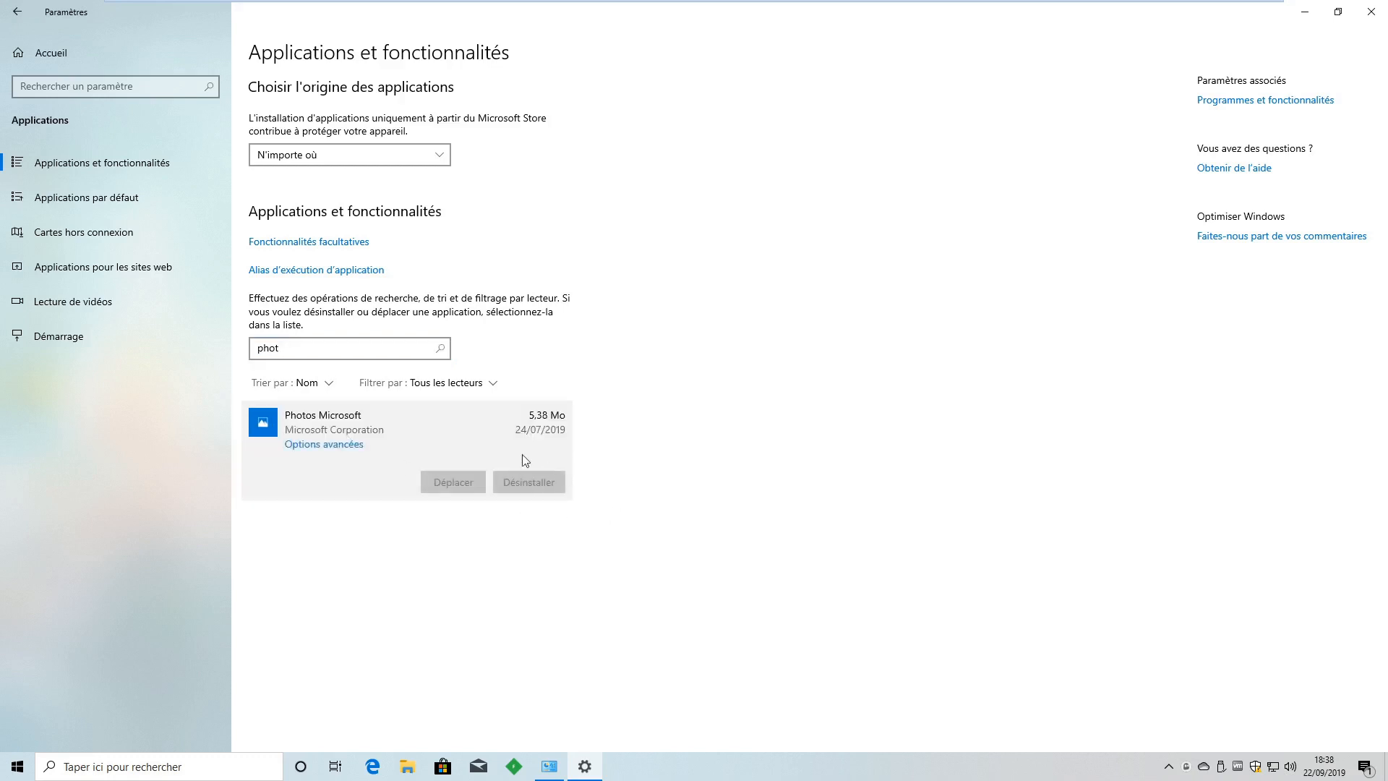
drag(285, 349, 243, 352)
key(BackSpace)
Step: Examine the full app list and compare it with the Programmes et fonctionnalités list
scroll(545, 399, down, 5)
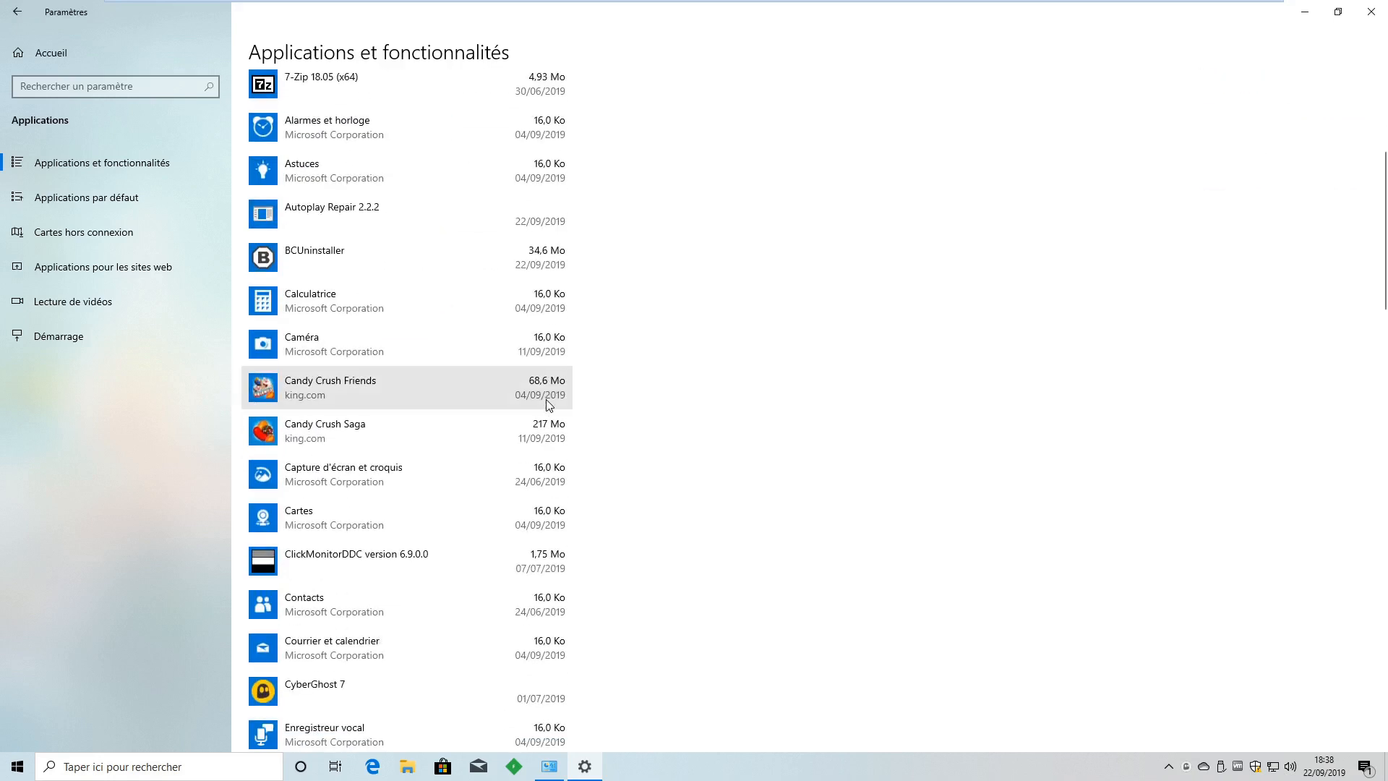
scroll(497, 577, down, 20)
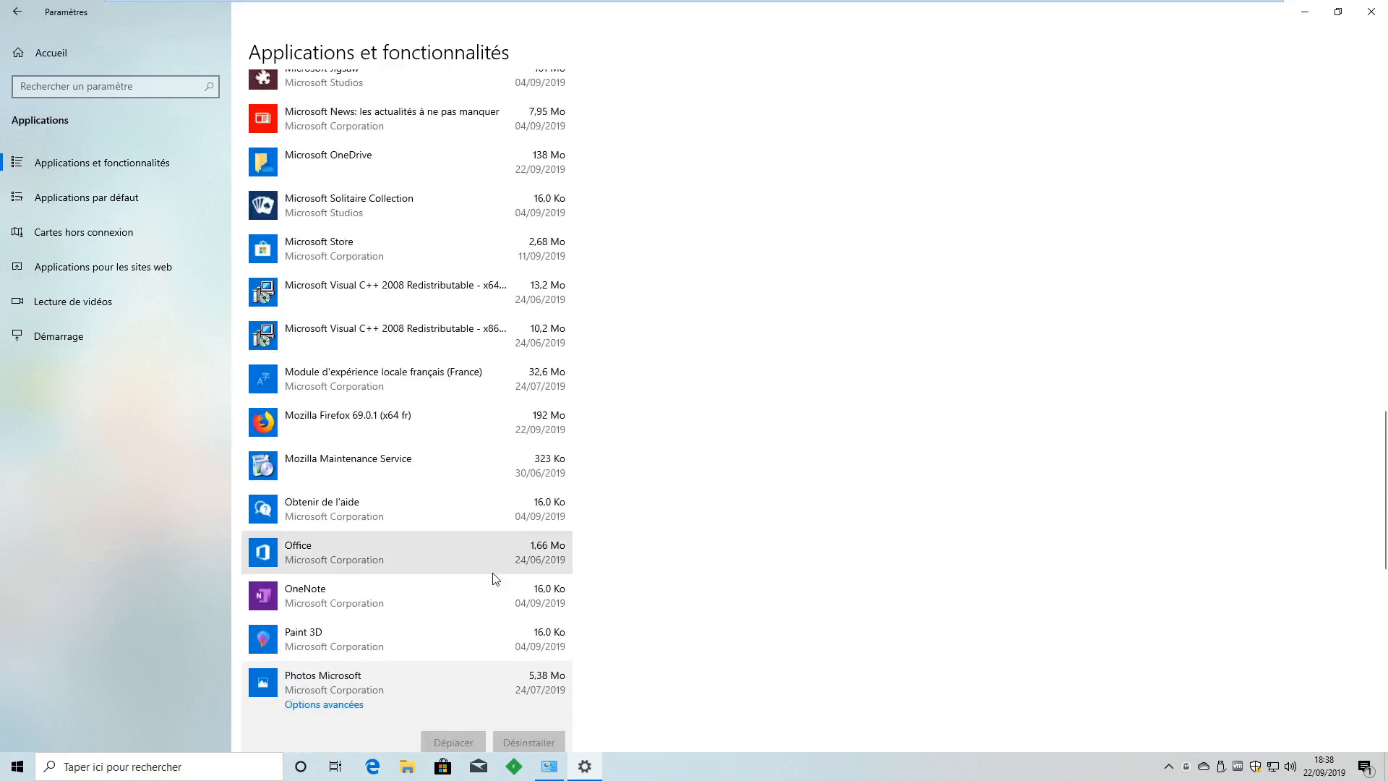
scroll(489, 576, down, 4)
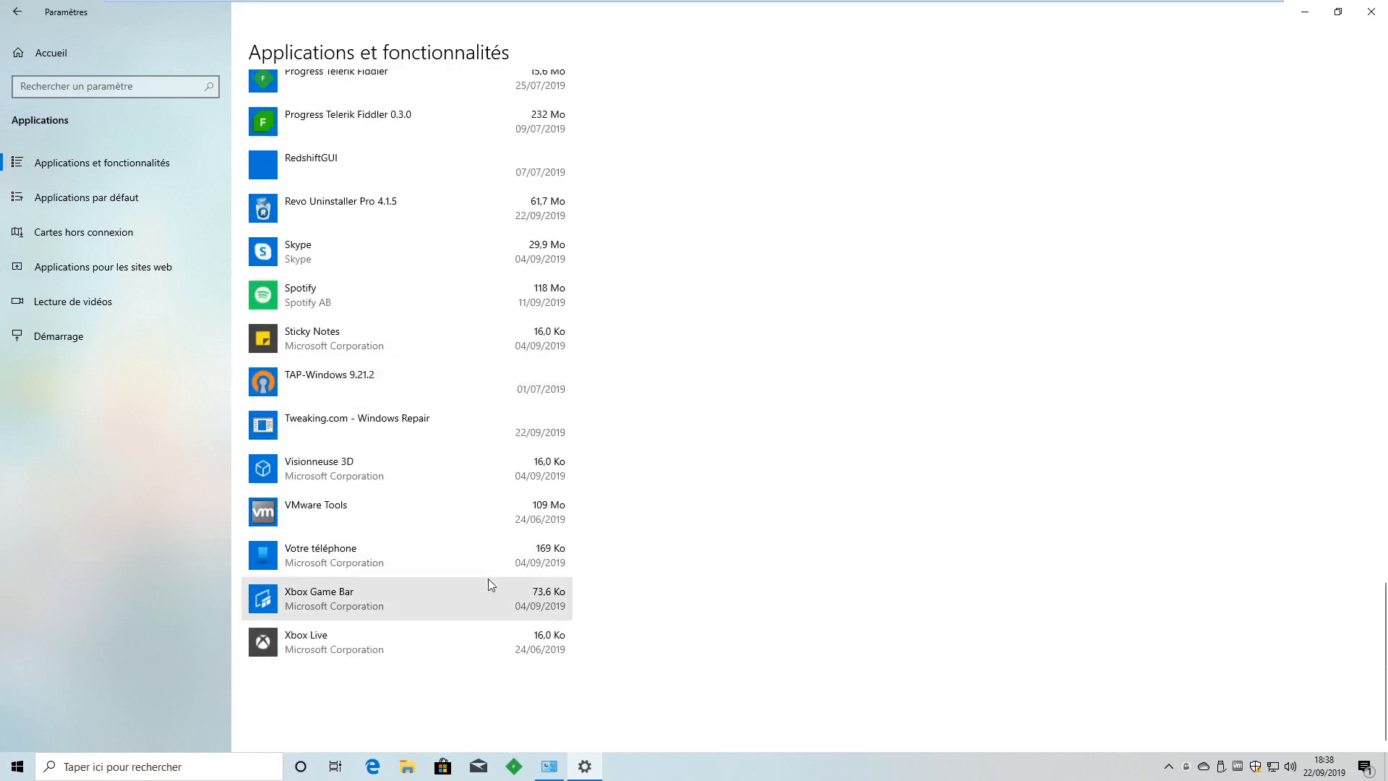
click(550, 768)
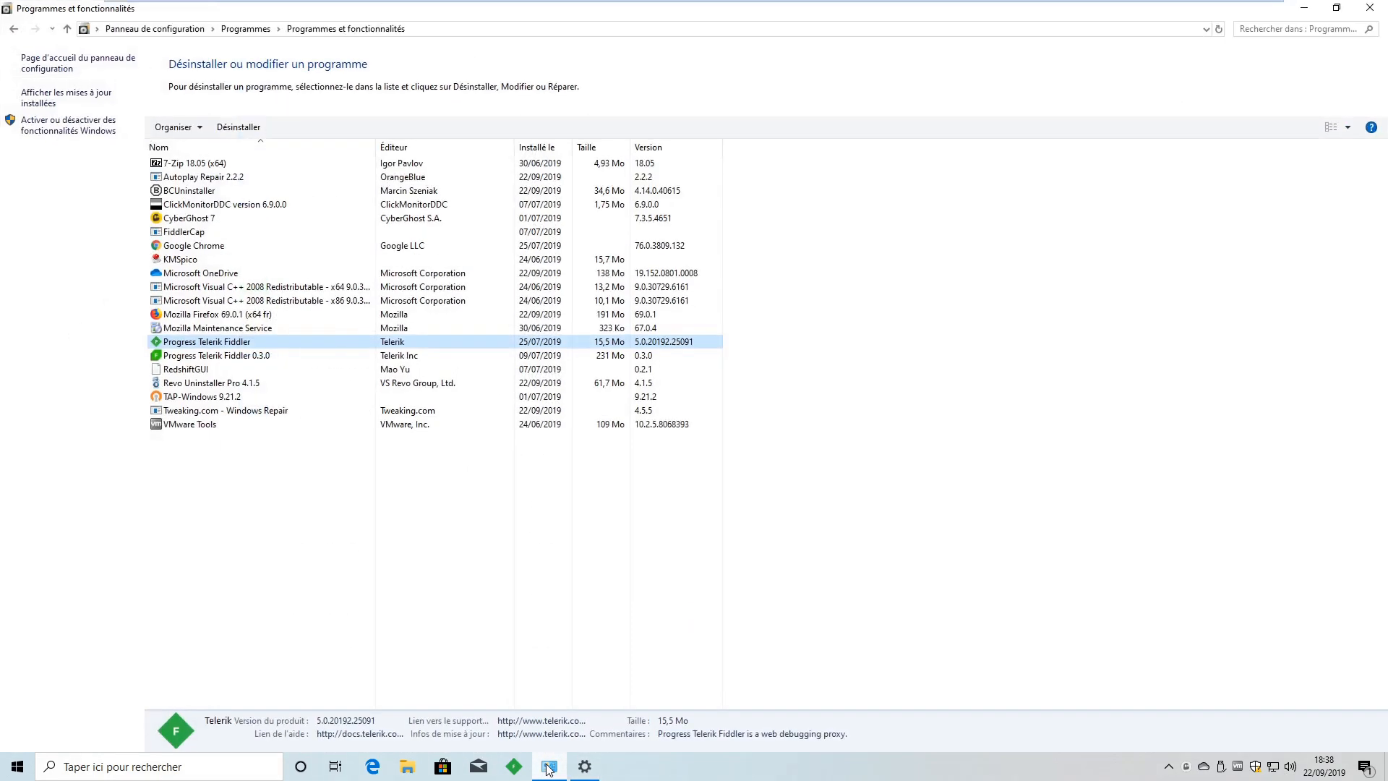
click(549, 768)
scroll(506, 676, down, 20)
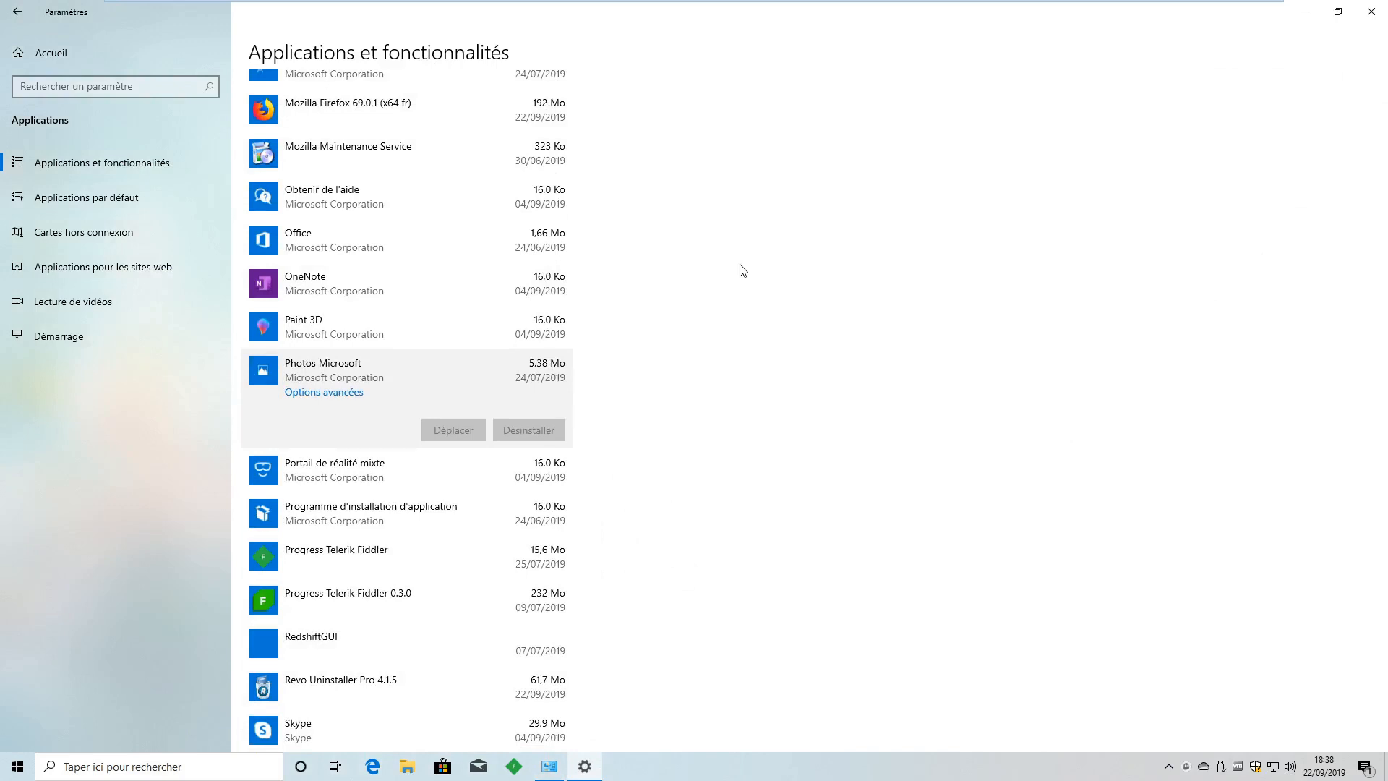
Step: Open the Microsoft Store and display its Téléchargements et mises à jour page
click(451, 771)
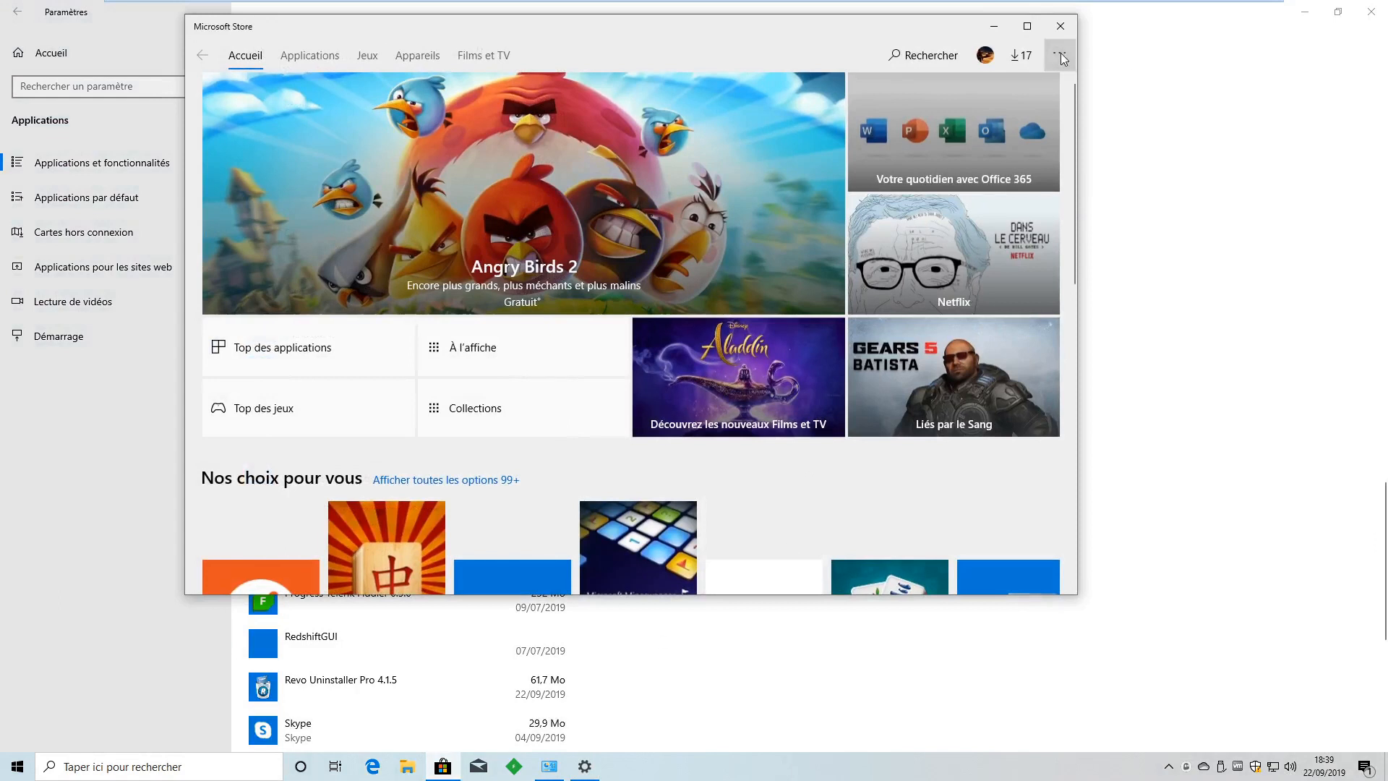
click(1060, 57)
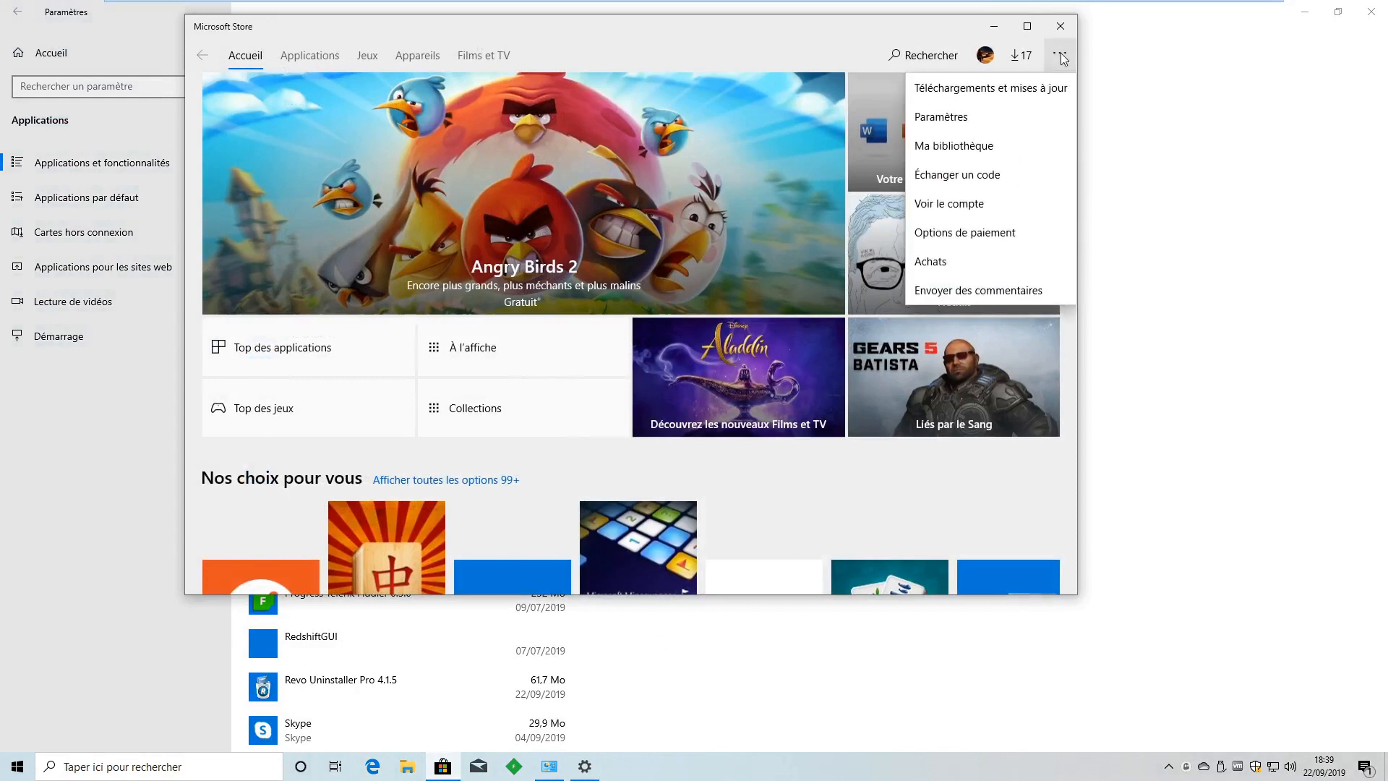
click(1044, 90)
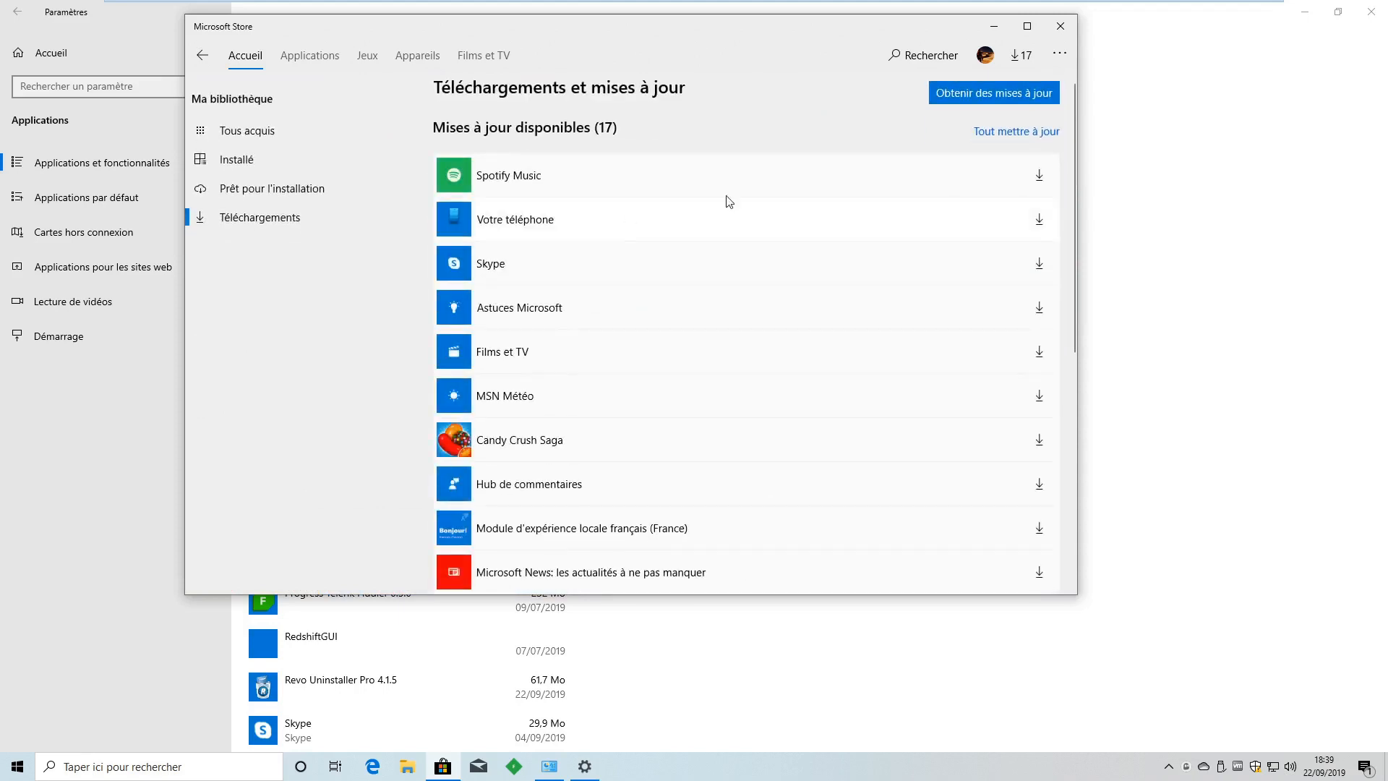
Step: View the Spotify Music product page and its additional options, and close the Microsoft Store
click(844, 191)
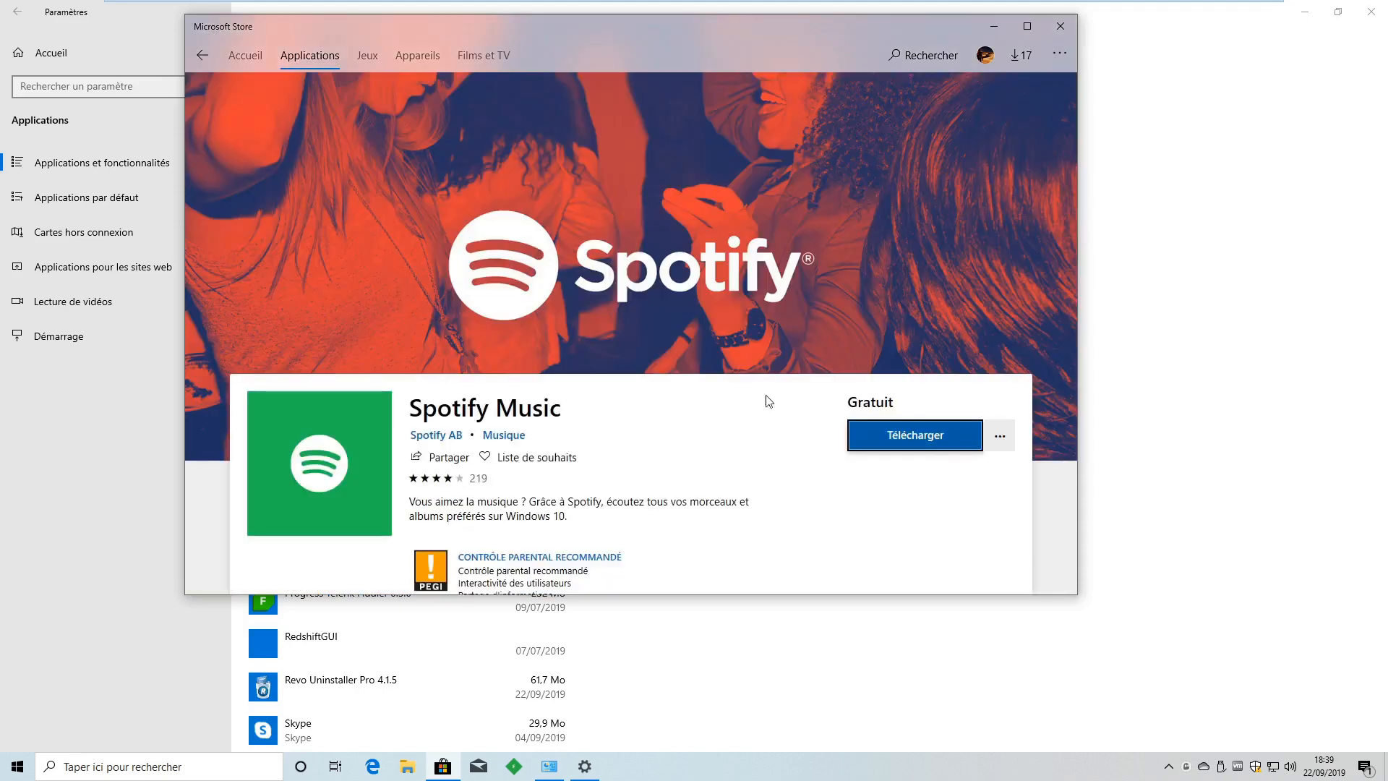
click(1003, 406)
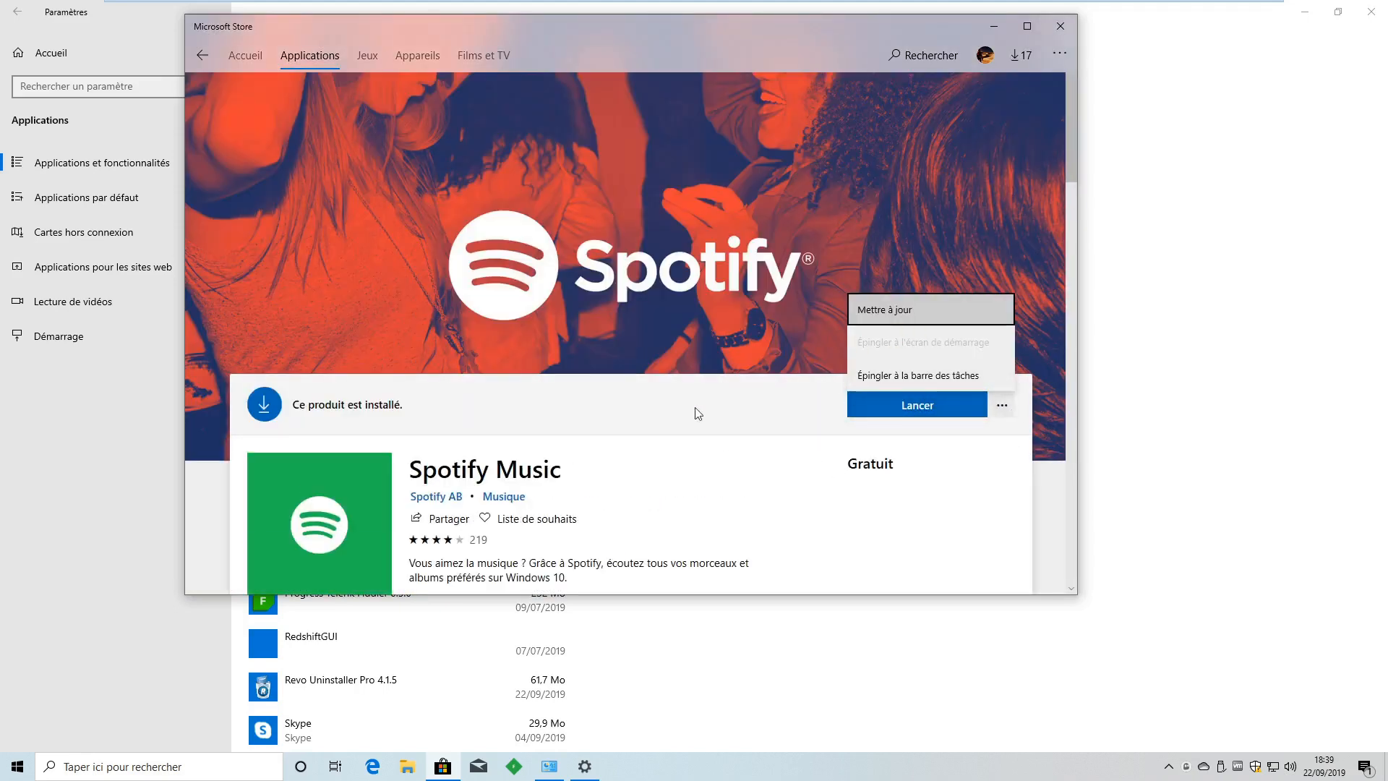
scroll(687, 434, down, 5)
scroll(741, 362, up, 4)
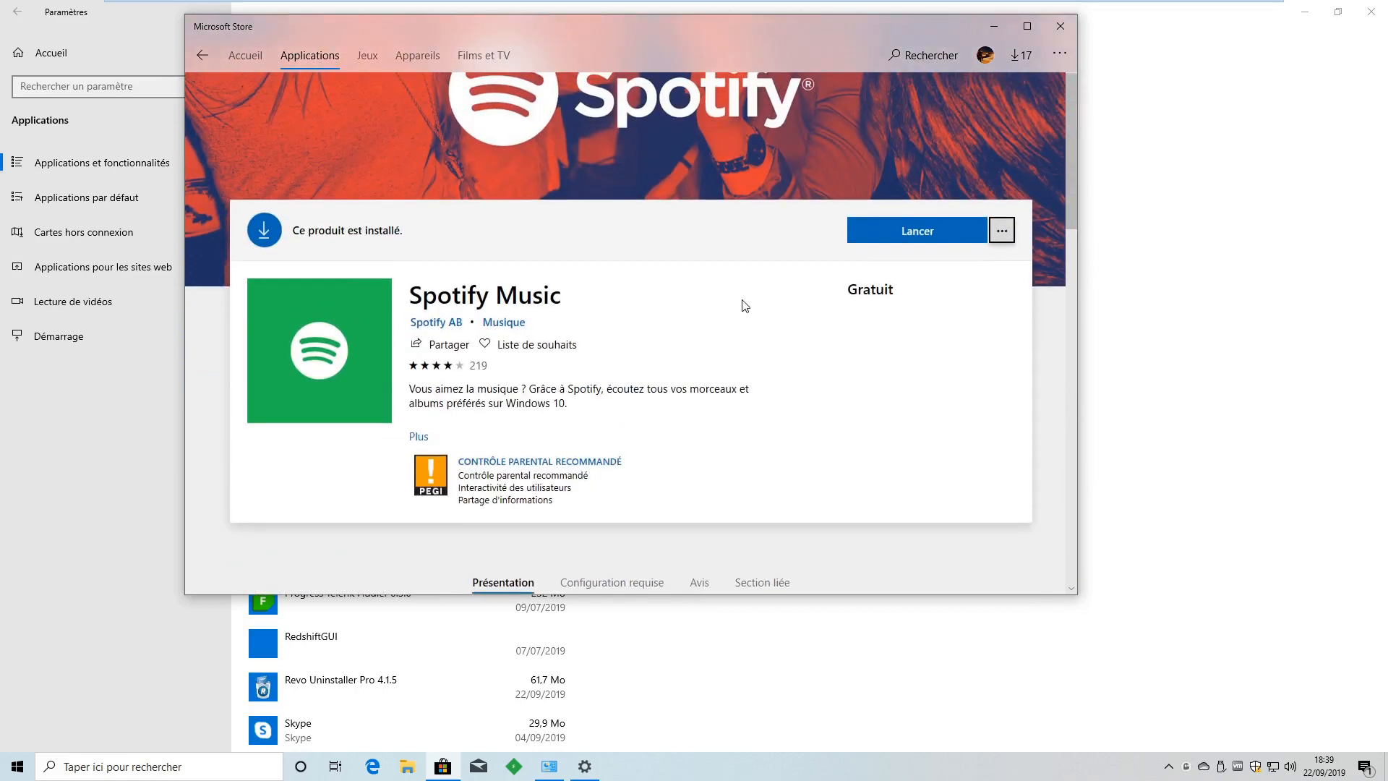
click(1061, 26)
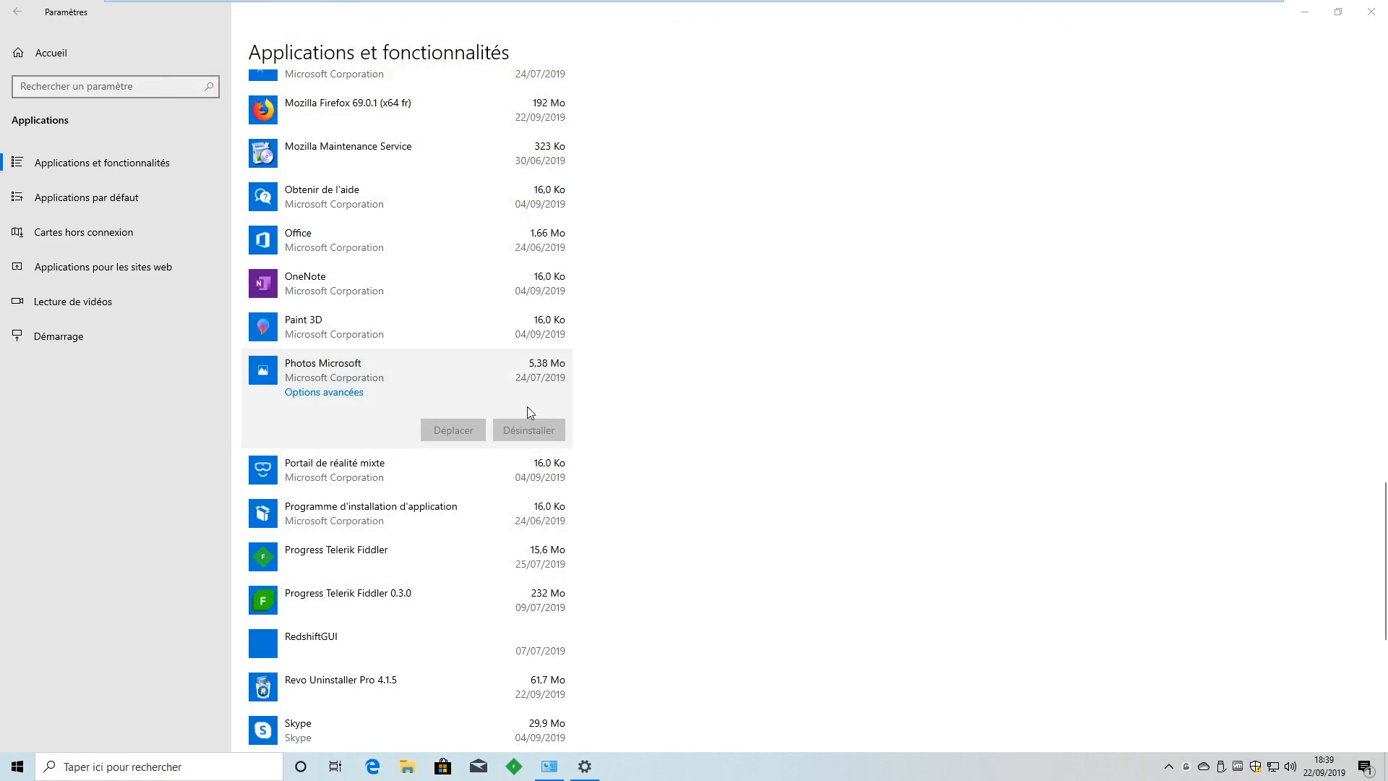
Step: Examine the remaining entries at the end of the settings app list and go back through it
scroll(527, 406, down, 5)
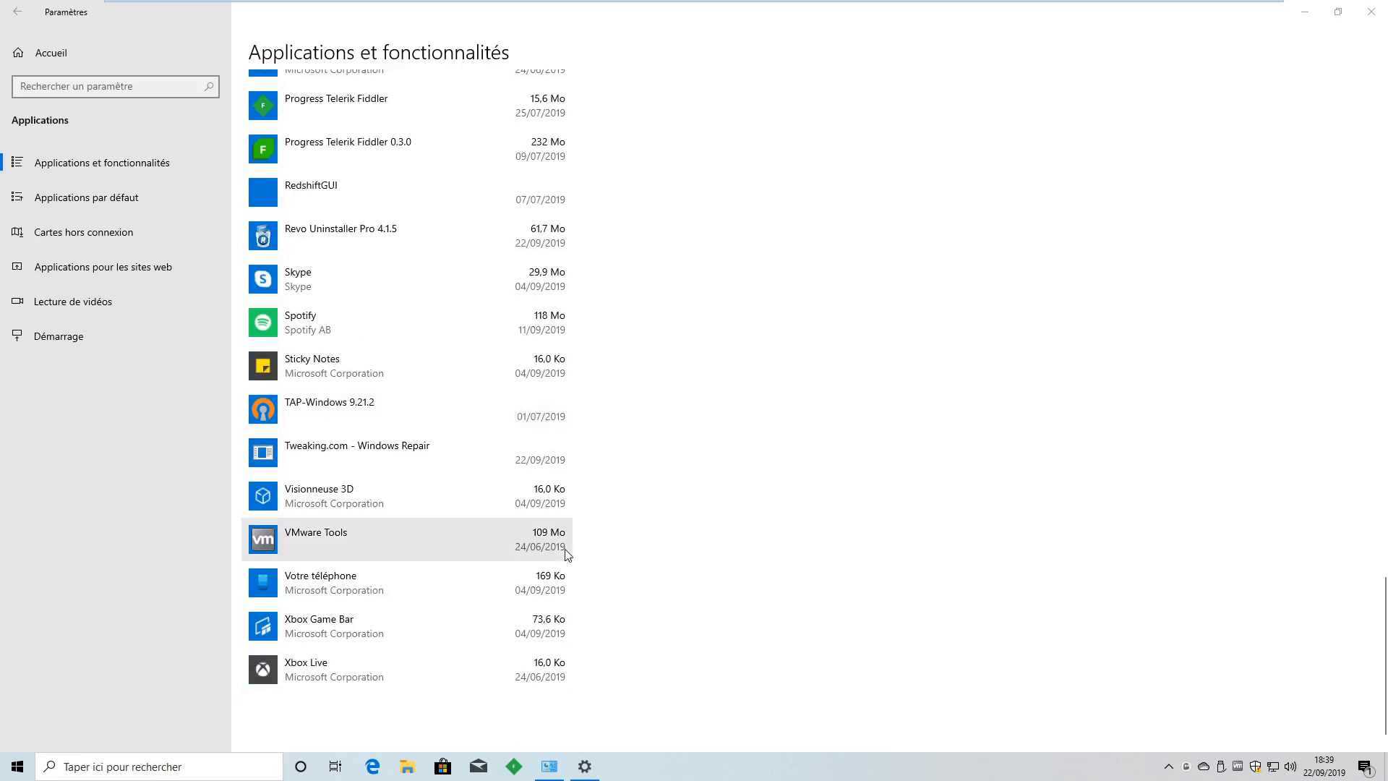
click(639, 551)
scroll(639, 552, up, 14)
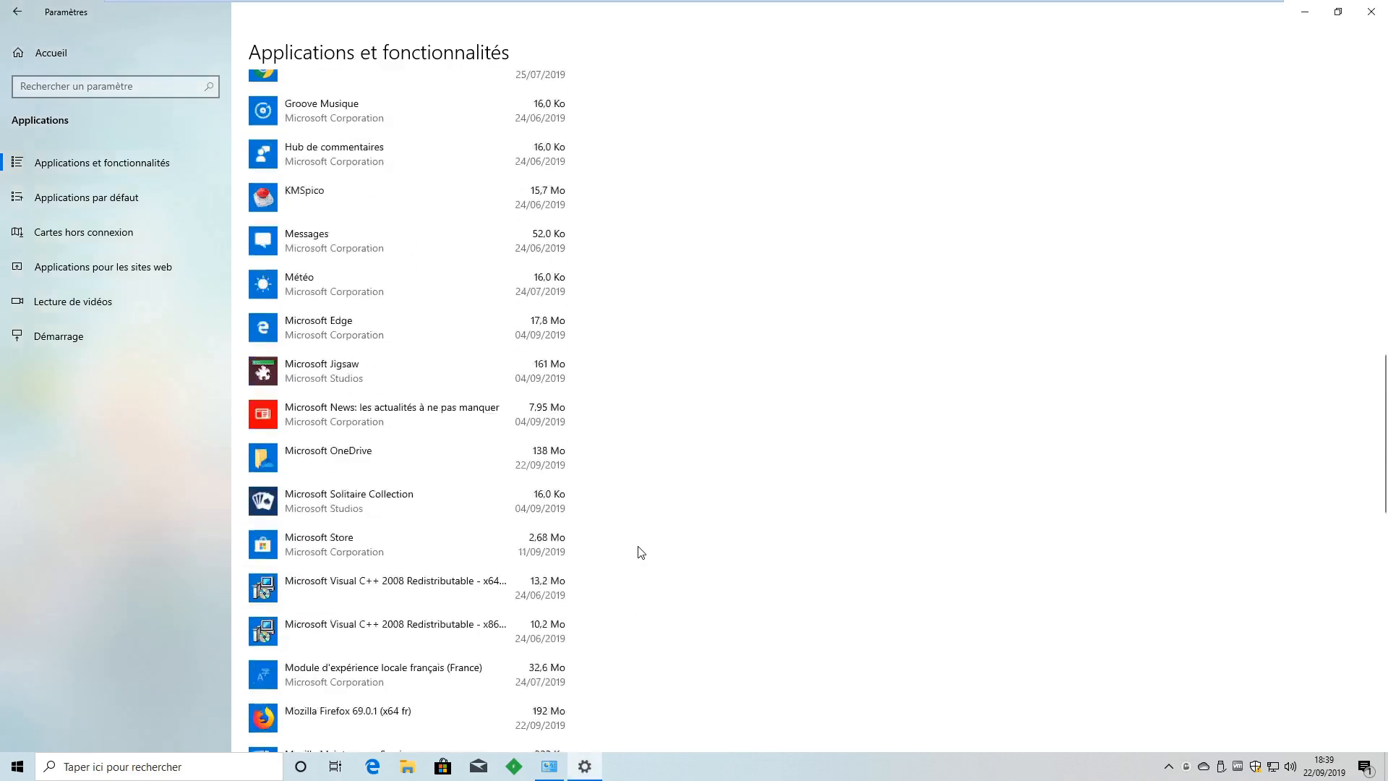
Step: Display the uninstall option of Google Chrome in the app list, and minimize the settings window
click(564, 257)
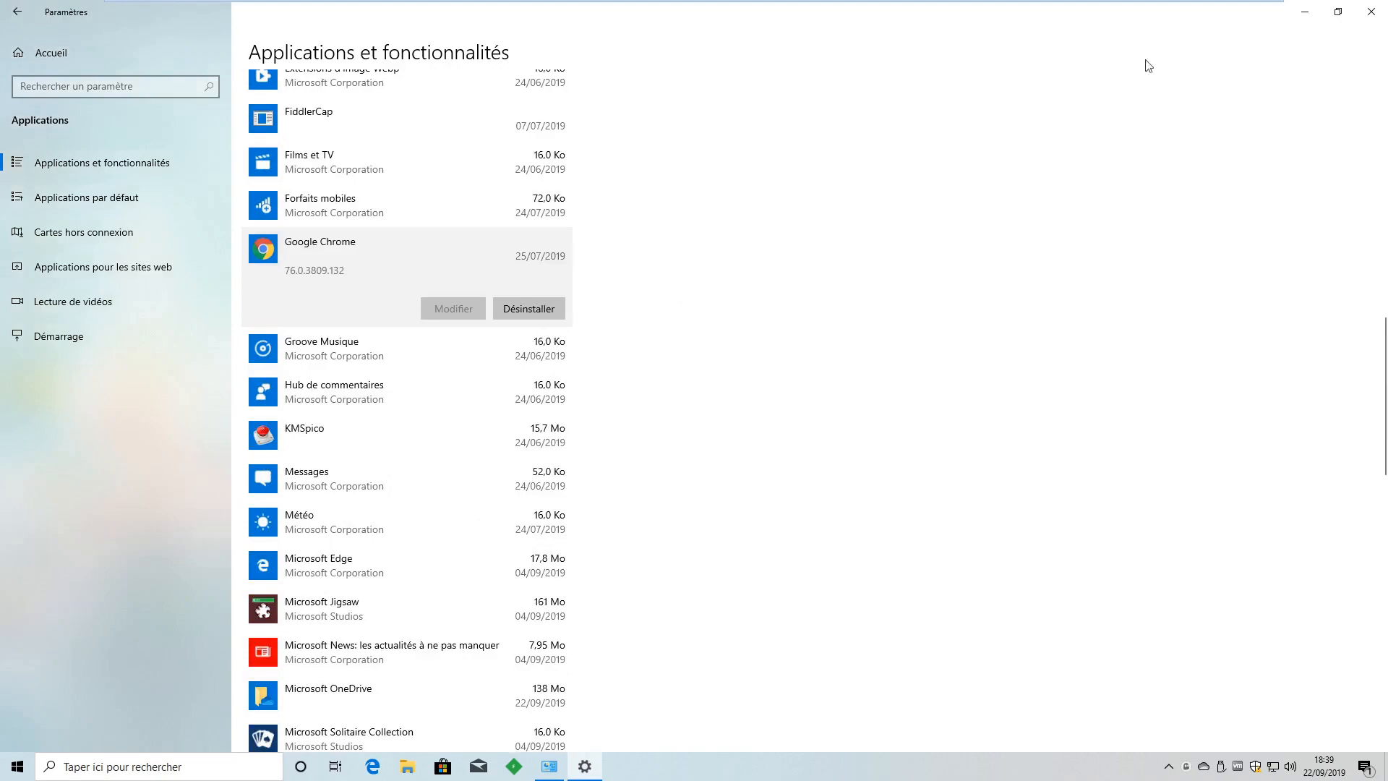
click(1305, 11)
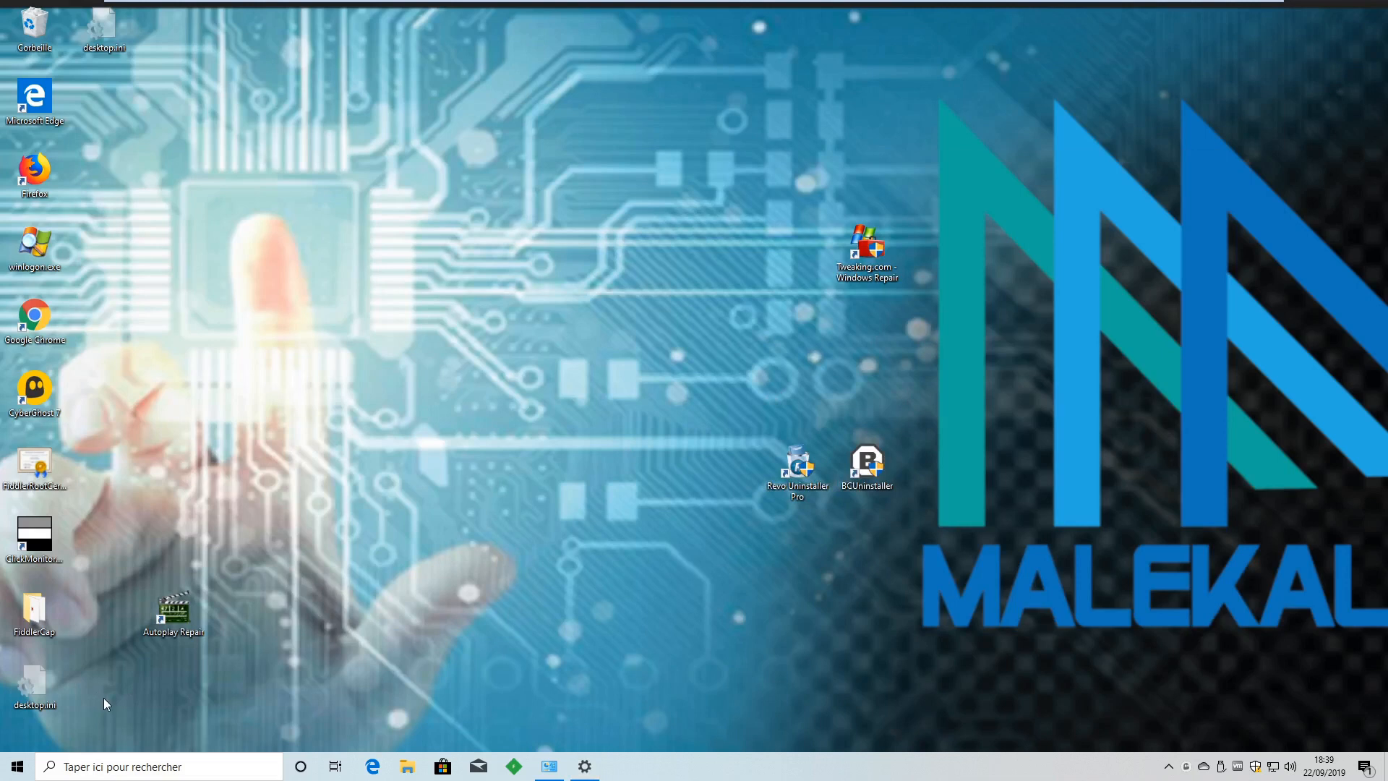
Step: Launch the Registry Editor through the Run dialog with the command regedit
right_click(17, 766)
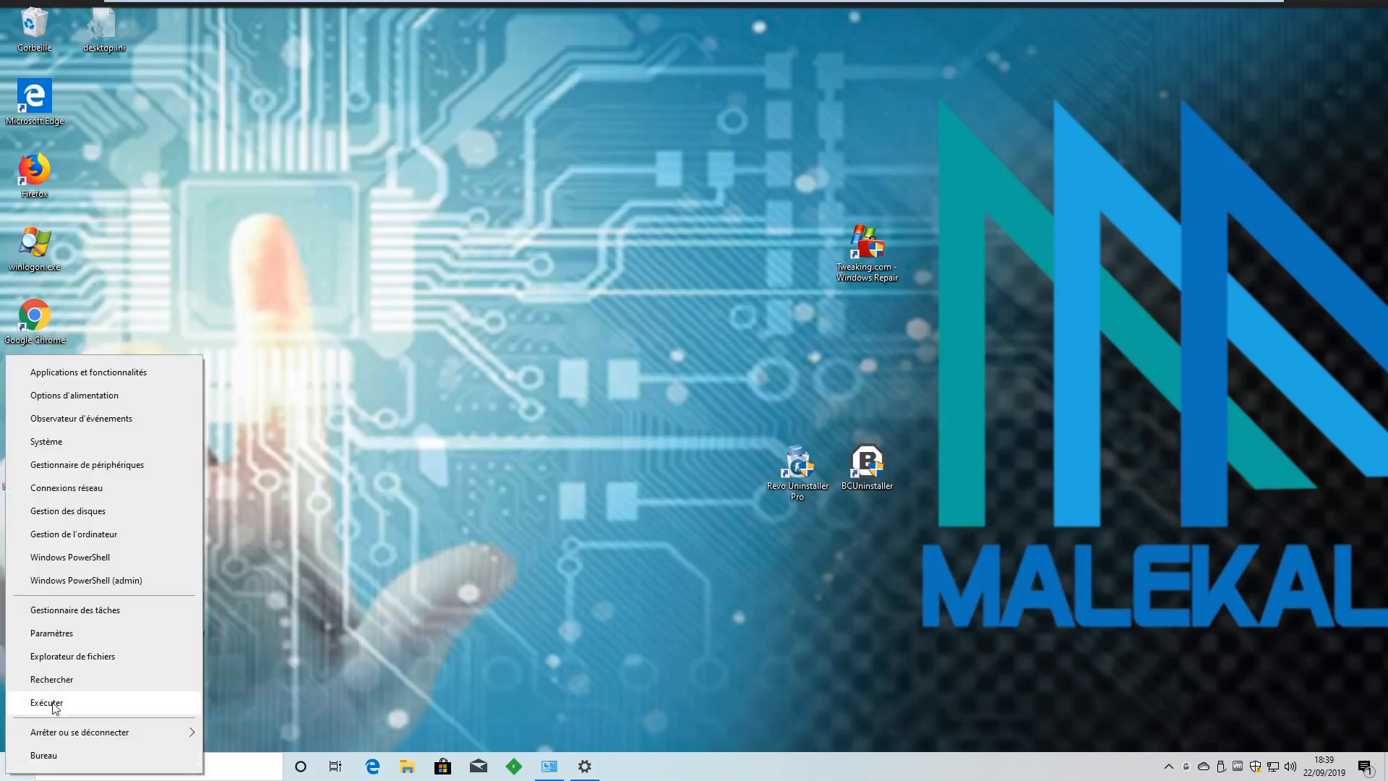
click(46, 703)
text(regedit)
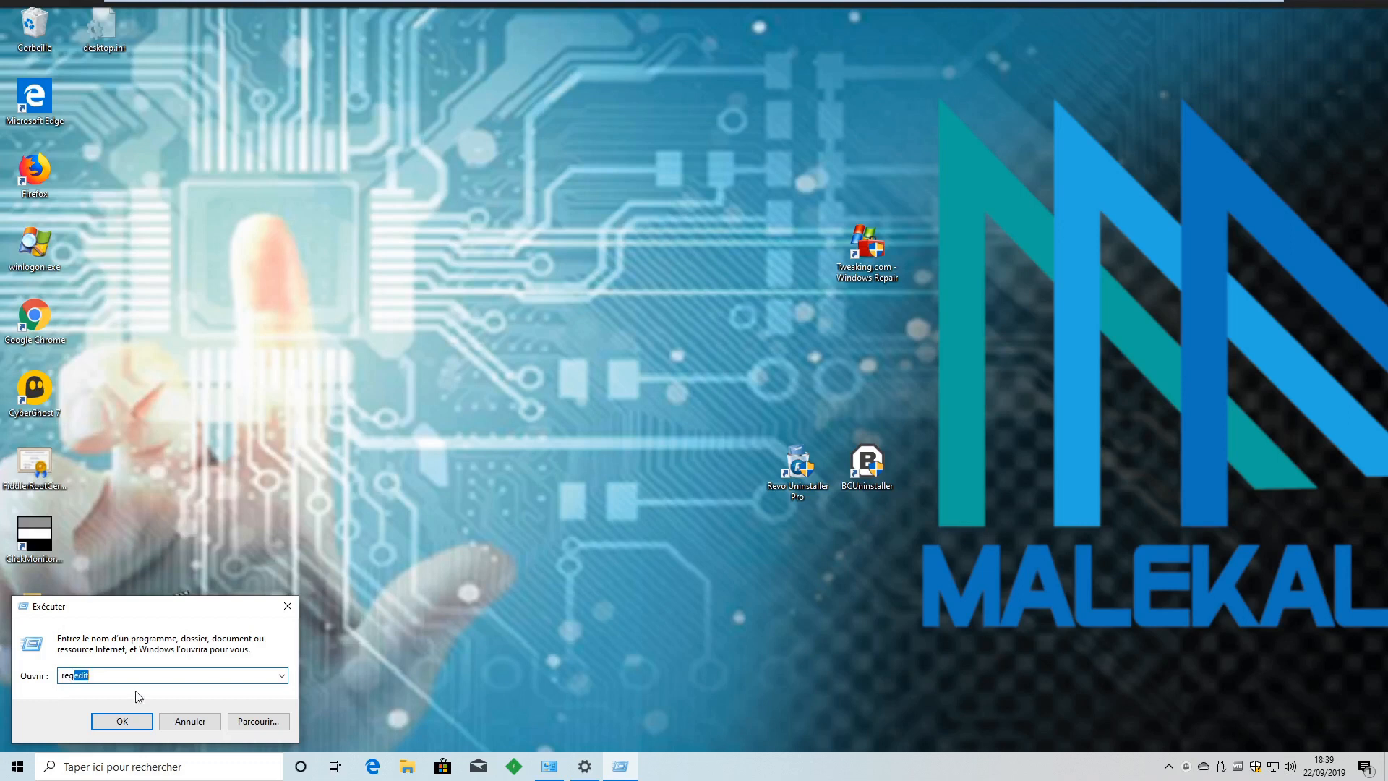
click(122, 721)
click(657, 475)
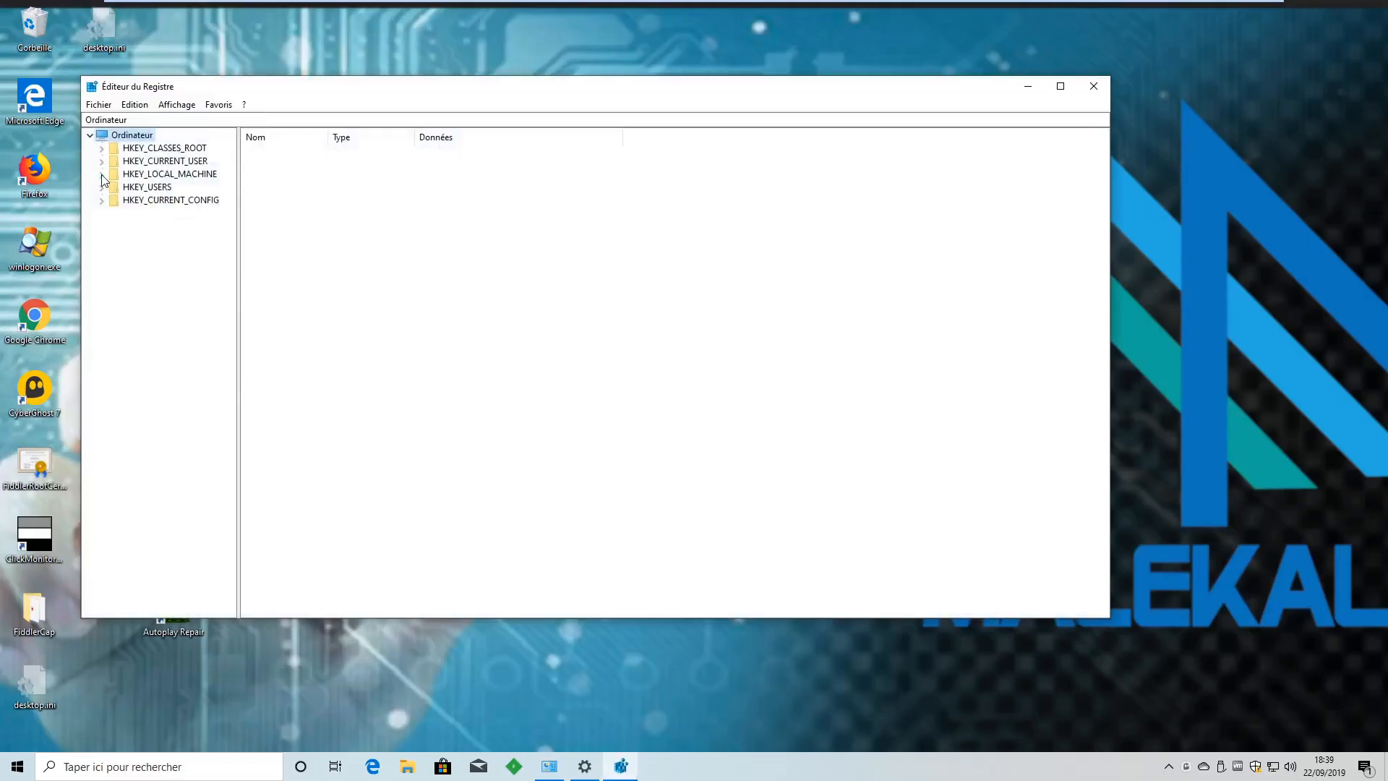
Step: Expand HKEY_LOCAL_MACHINE, maximize the Registry Editor window and widen its key tree
click(102, 175)
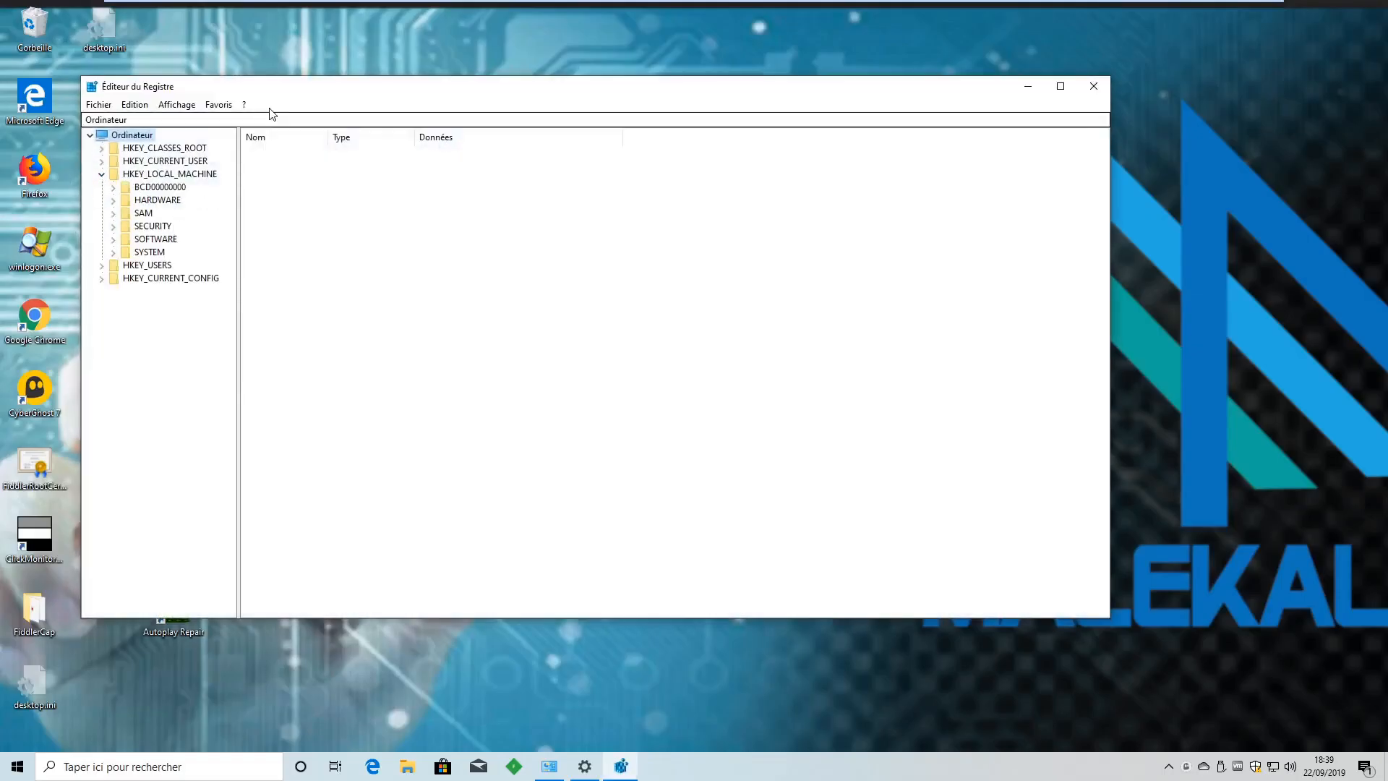
double_click(275, 91)
drag(155, 211, 350, 213)
Step: Expand the registry path SOFTWARE\Microsoft\Windows\CurrentVersion under HKEY_LOCAL_MACHINE
click(32, 158)
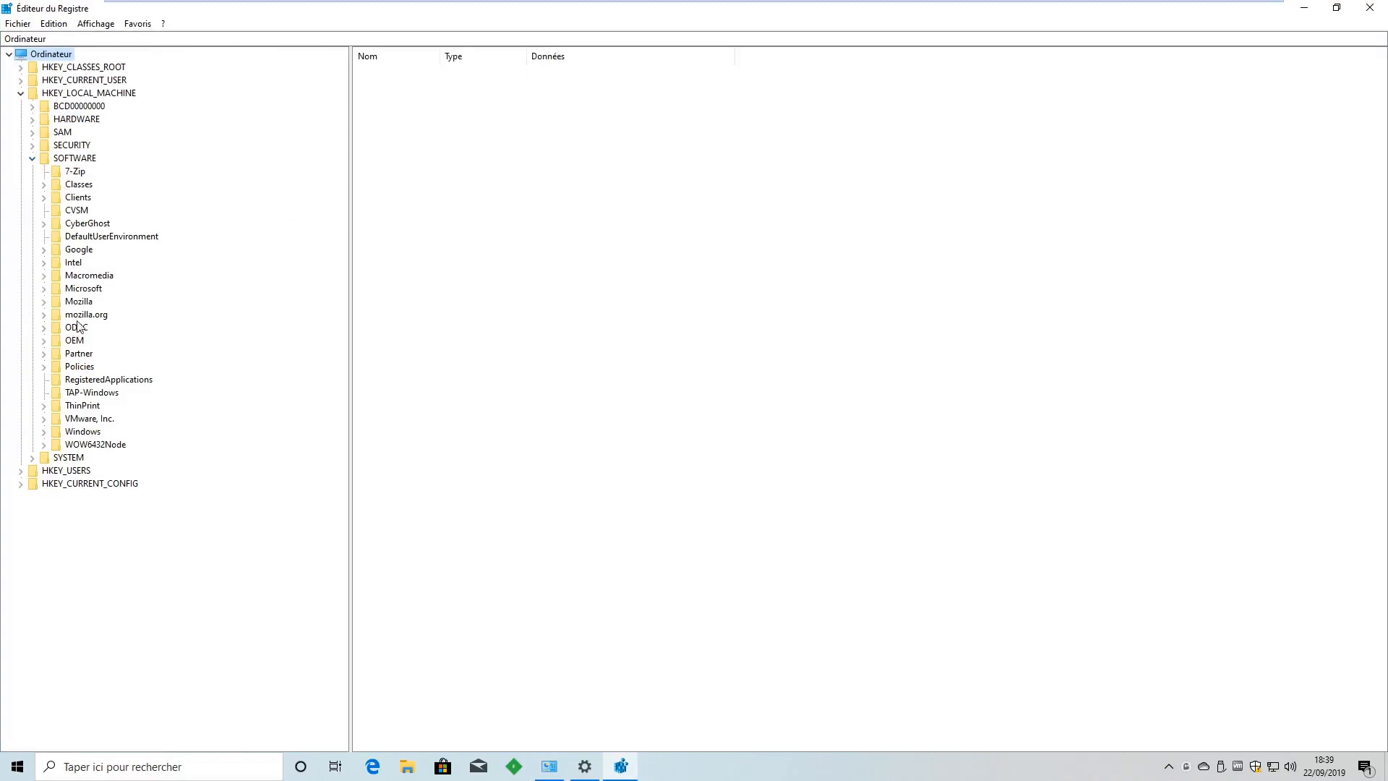
click(44, 289)
scroll(99, 387, down, 20)
scroll(99, 387, down, 20)
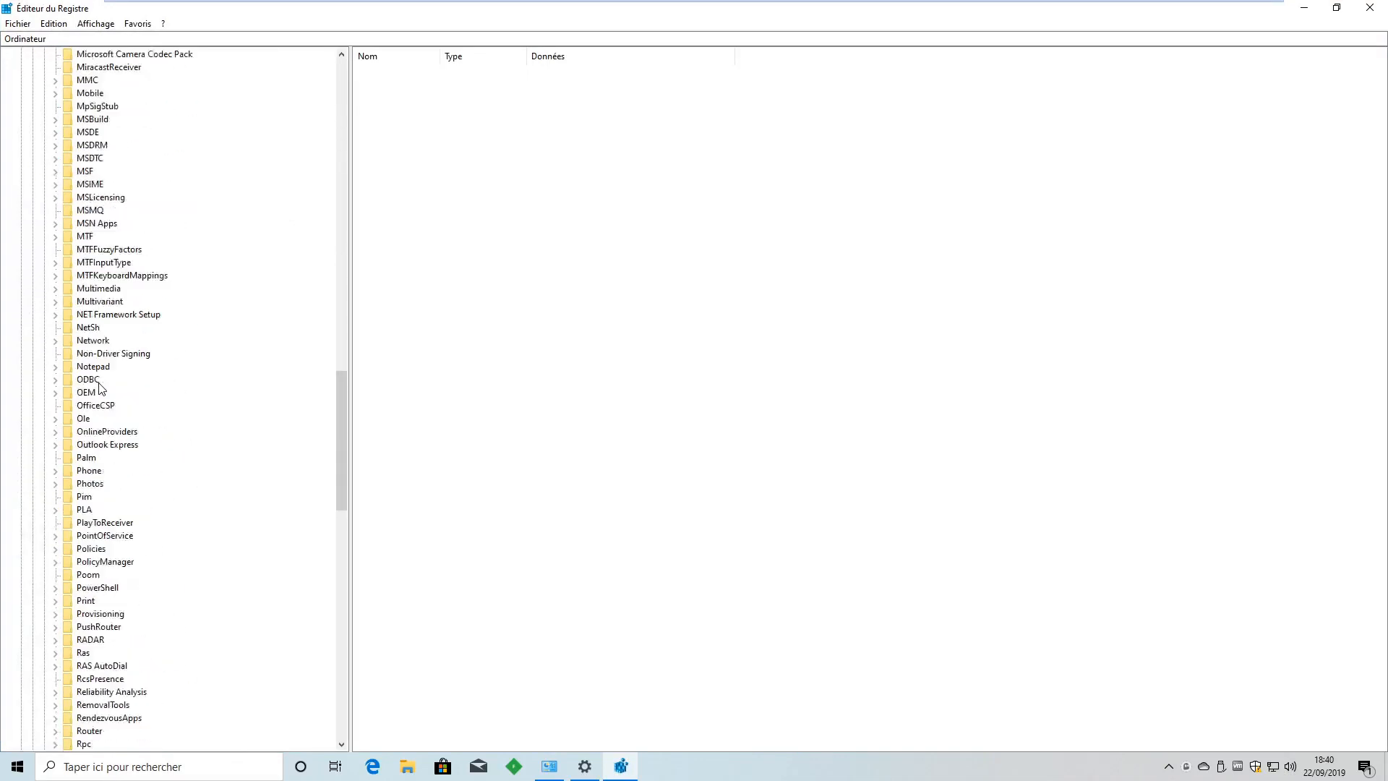
scroll(131, 571, down, 7)
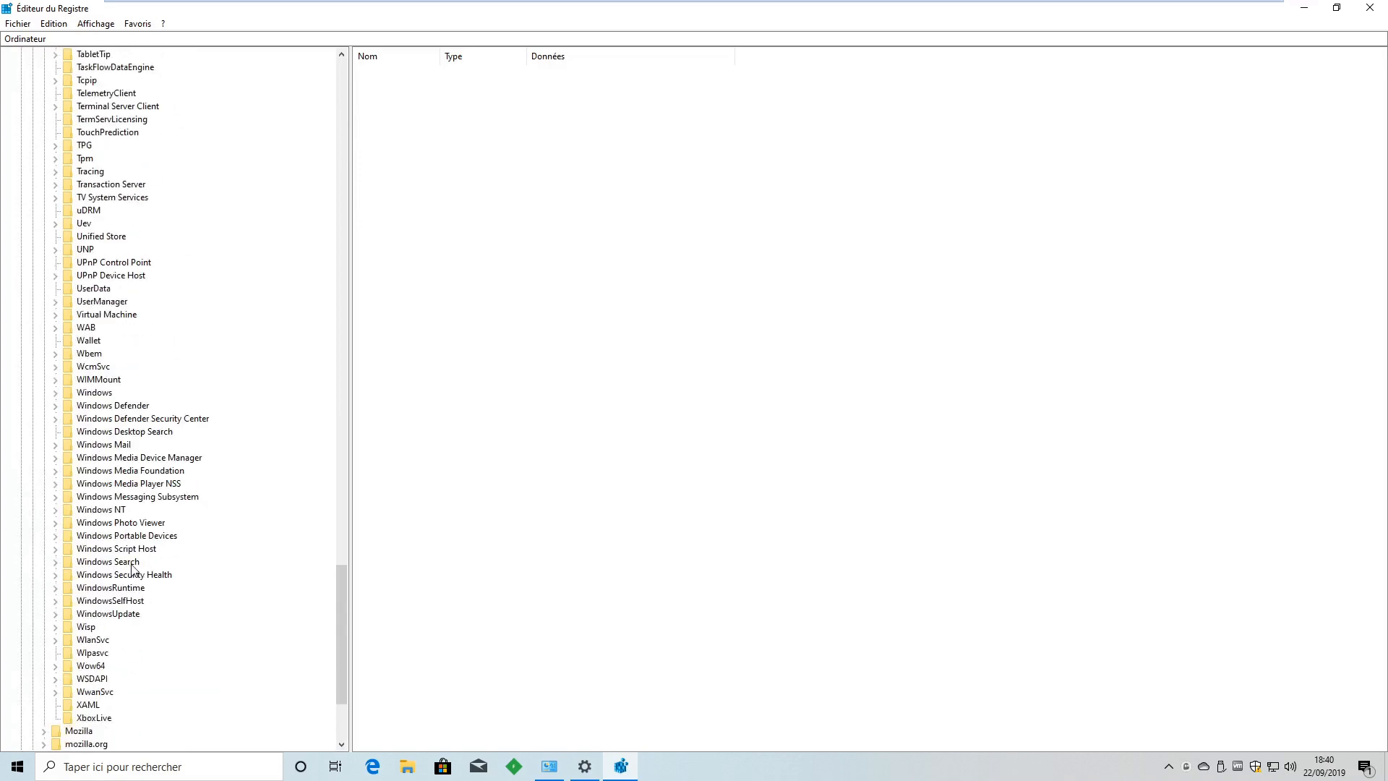
click(55, 393)
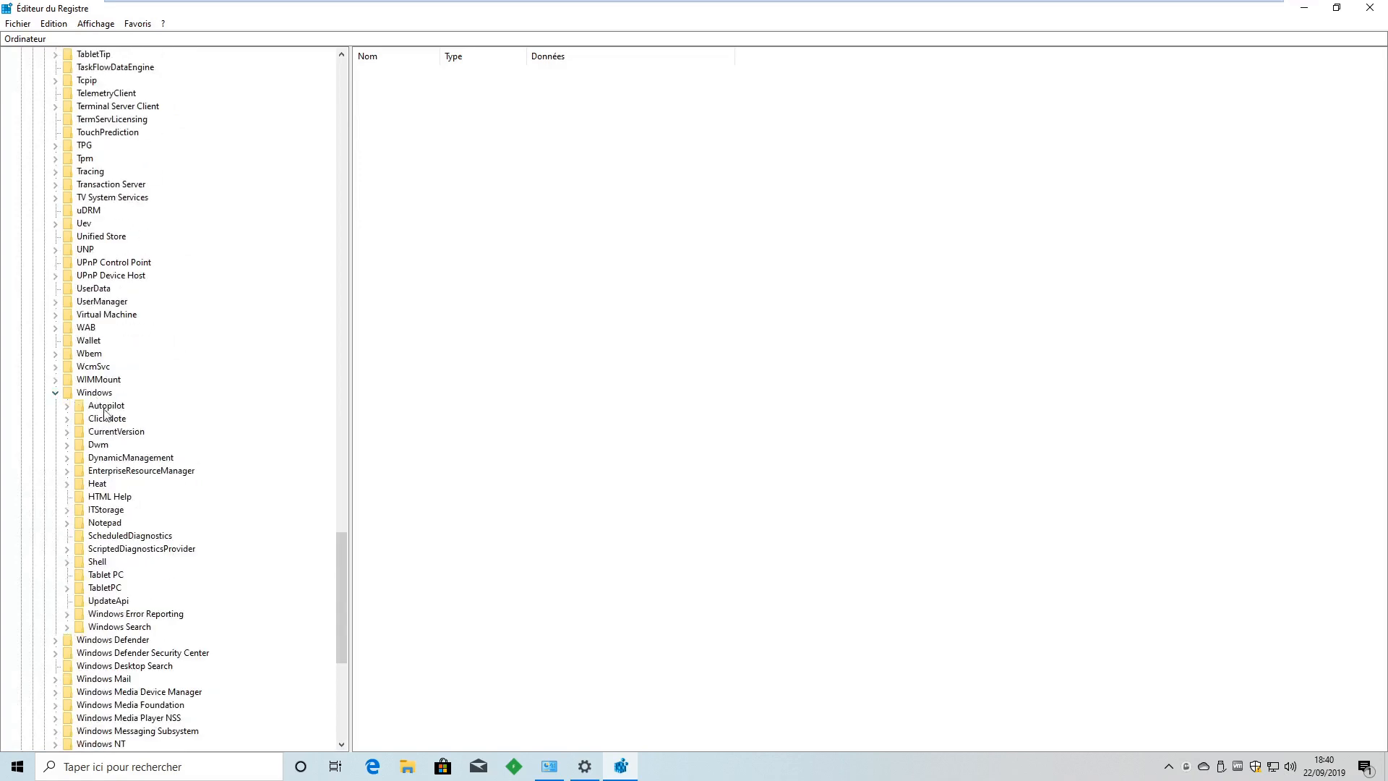
click(67, 431)
Step: Select and expand the Uninstall key under CurrentVersion, look through its subkeys and widen the key tree further
scroll(165, 639, down, 20)
scroll(165, 639, down, 6)
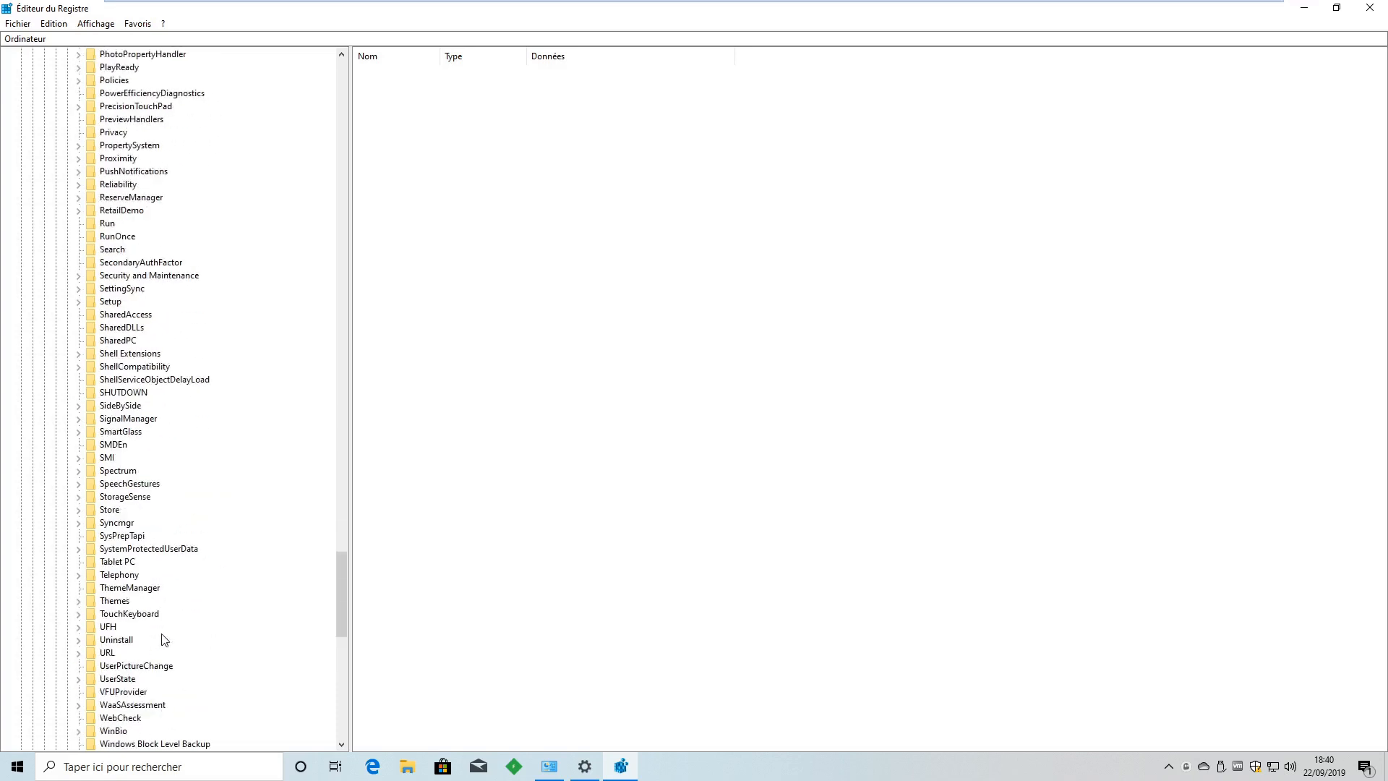
scroll(165, 639, down, 5)
click(118, 445)
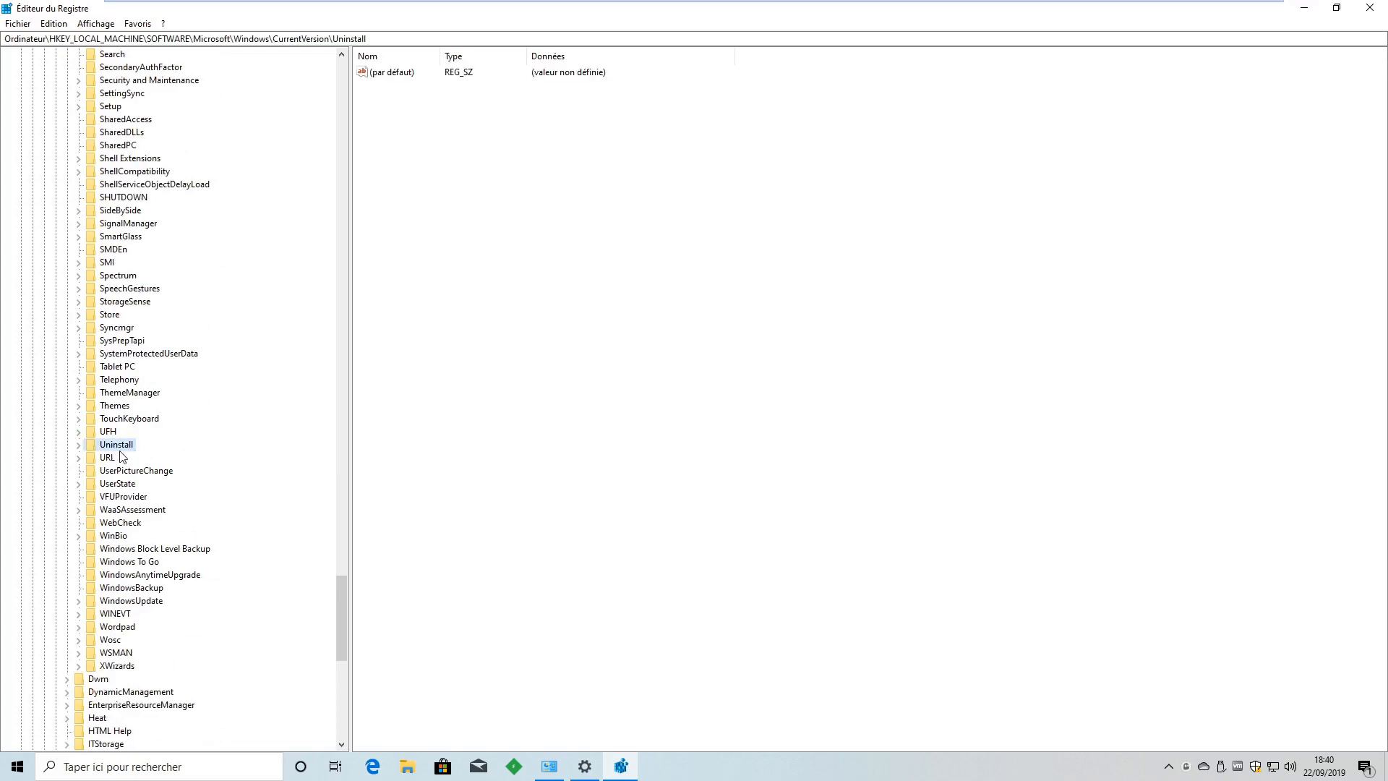
click(78, 444)
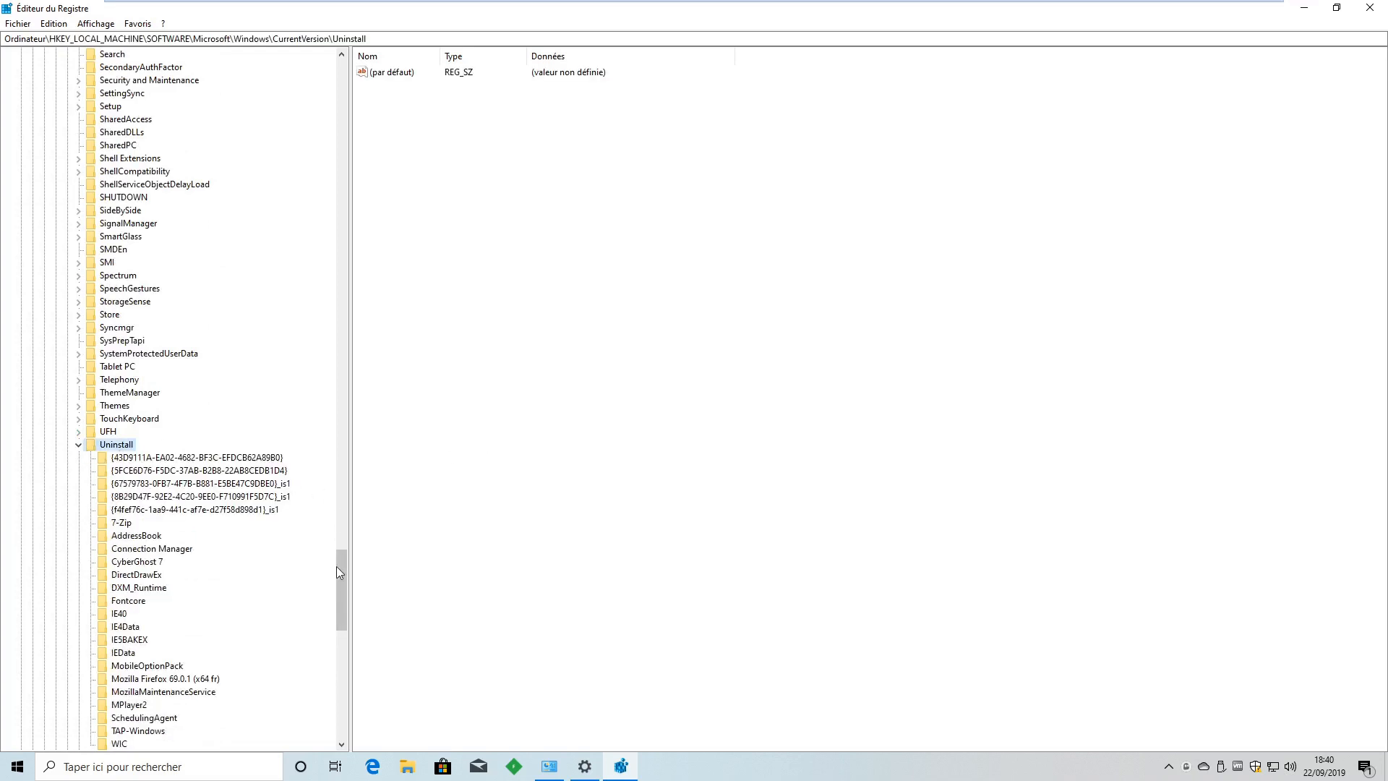
scroll(342, 615, down, 7)
scroll(344, 611, up, 6)
drag(352, 515, 425, 530)
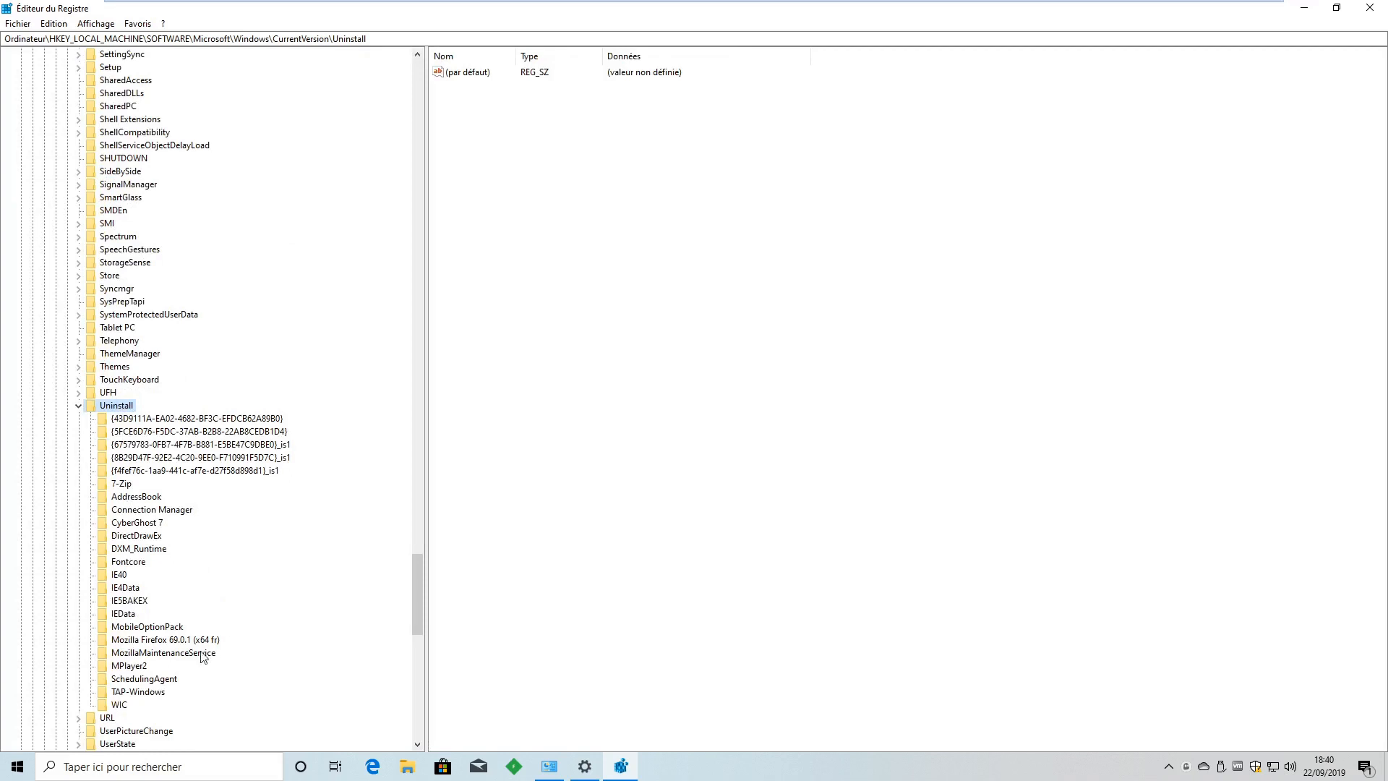
Step: View the DisplayName value of the Mozilla Firefox 69.0.1 (x64 fr) key and compare it with the Programmes et fonctionnalités list
click(160, 639)
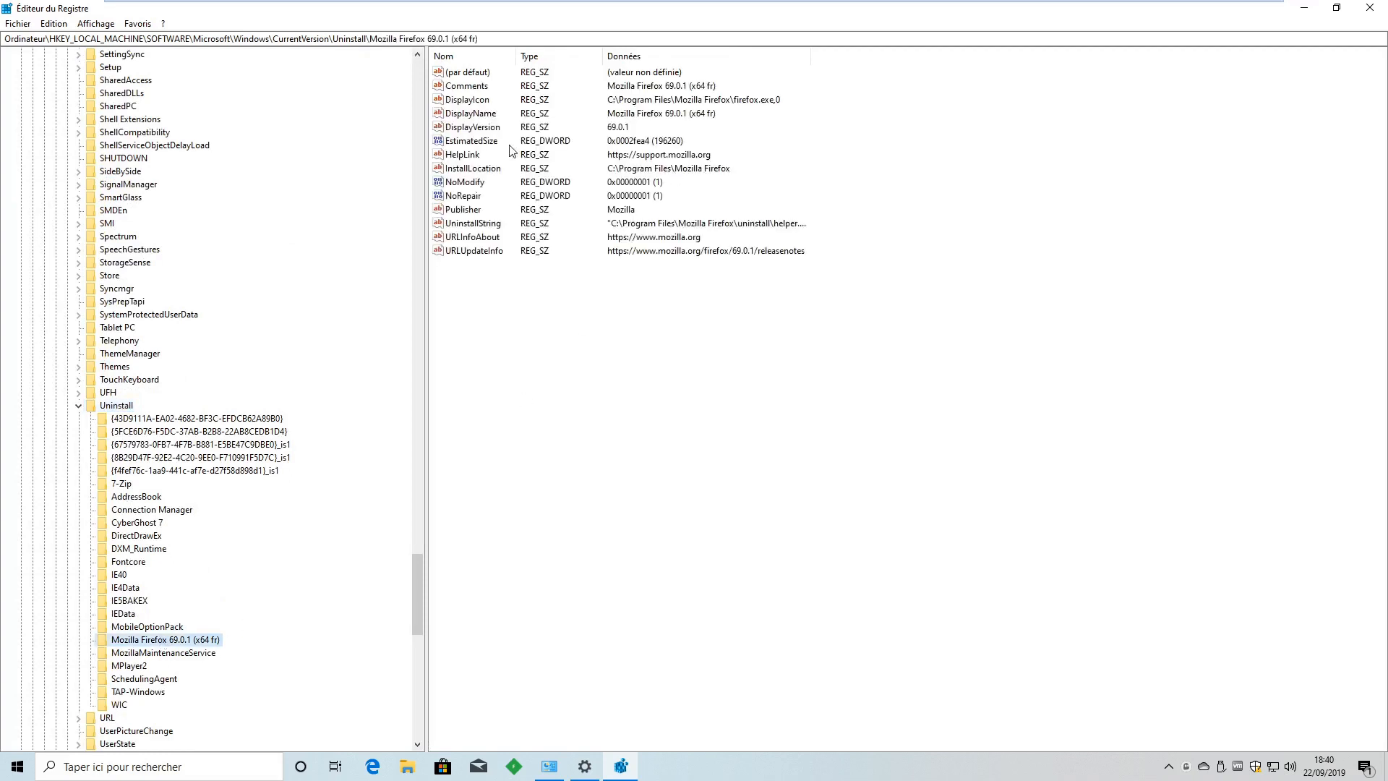
click(470, 113)
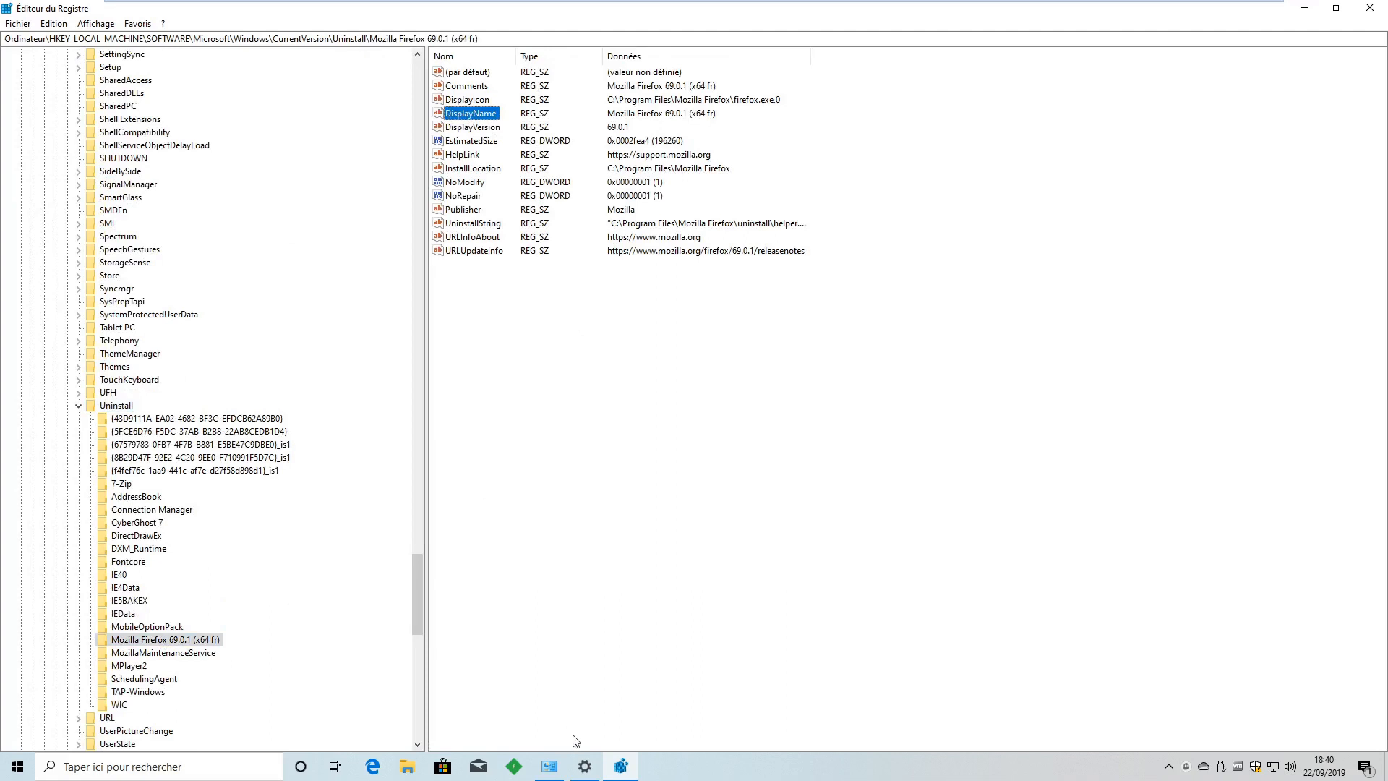
click(561, 767)
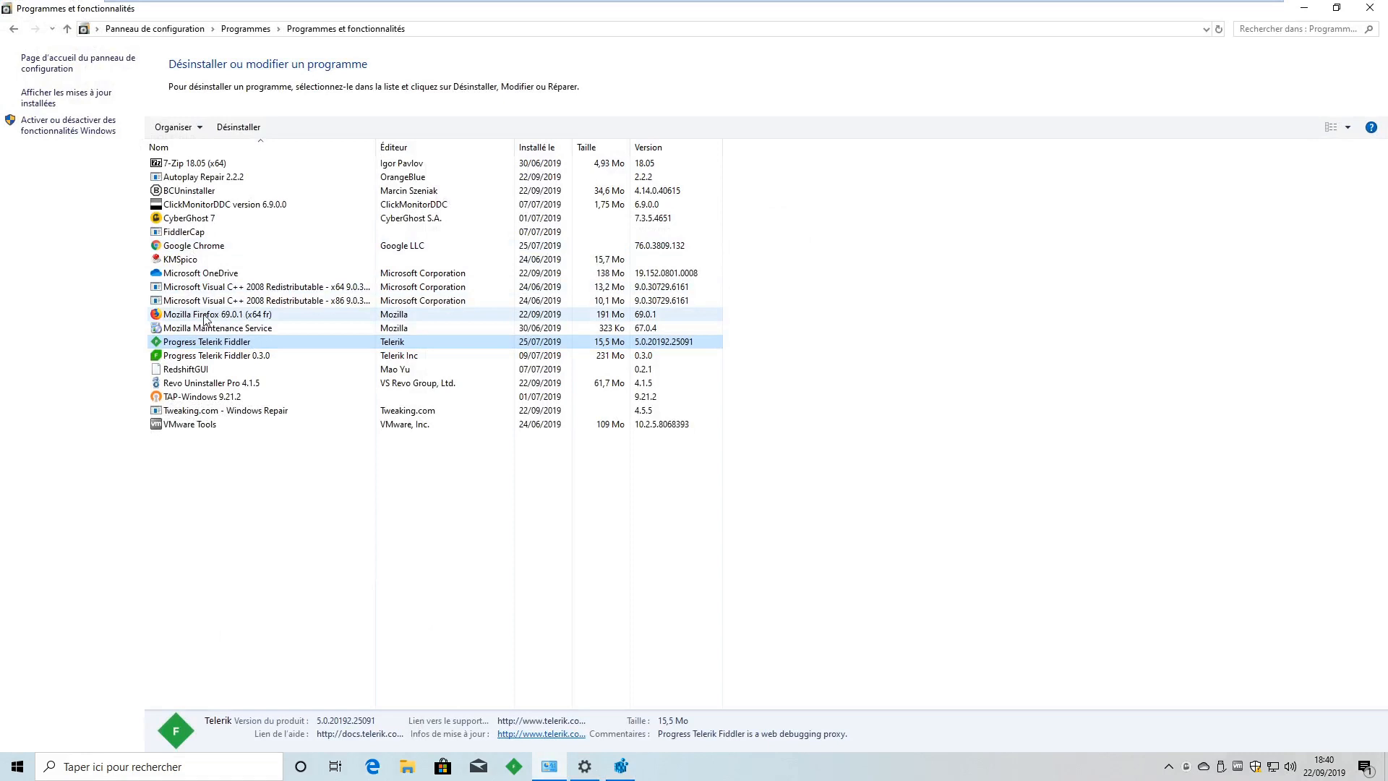
click(1310, 7)
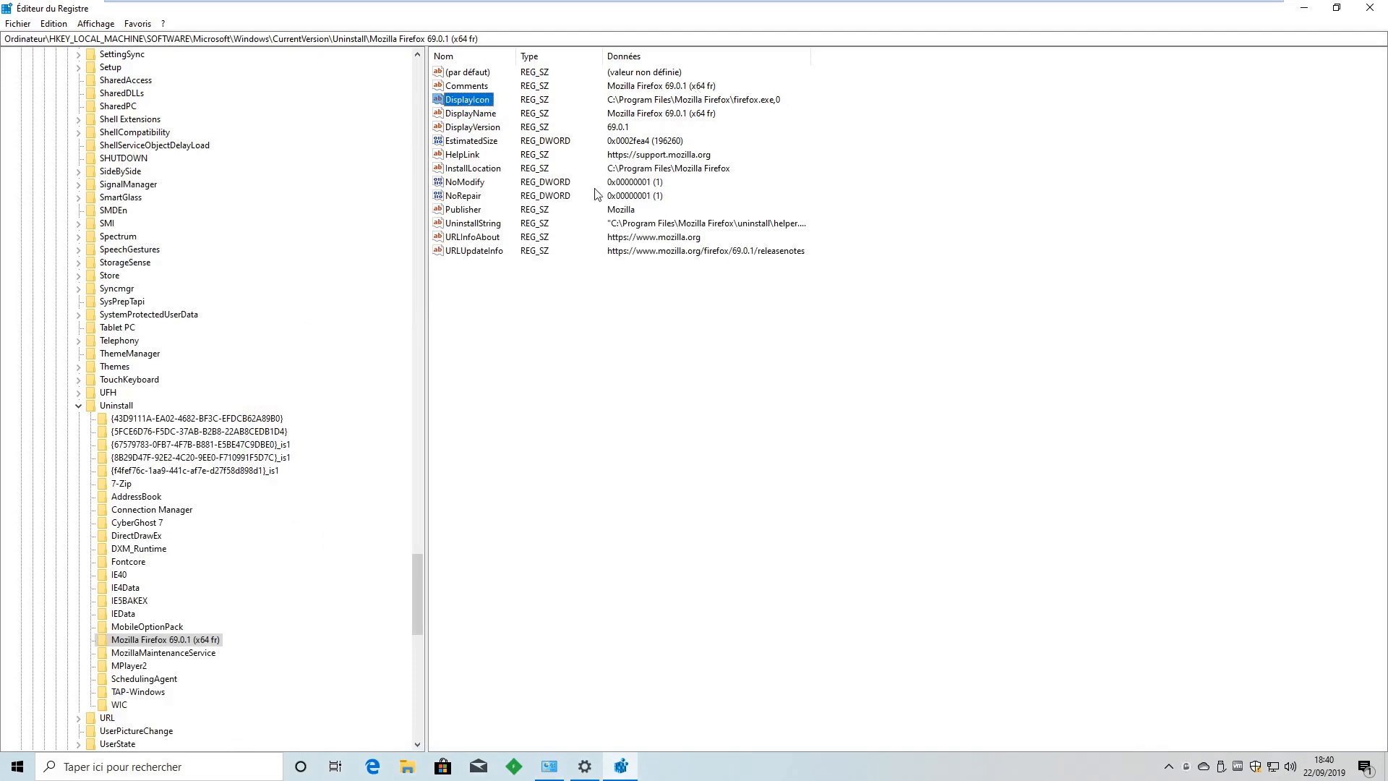
Step: Widen the Données column and view the full UninstallString value of the Mozilla Firefox key
drag(811, 56, 1061, 58)
click(480, 225)
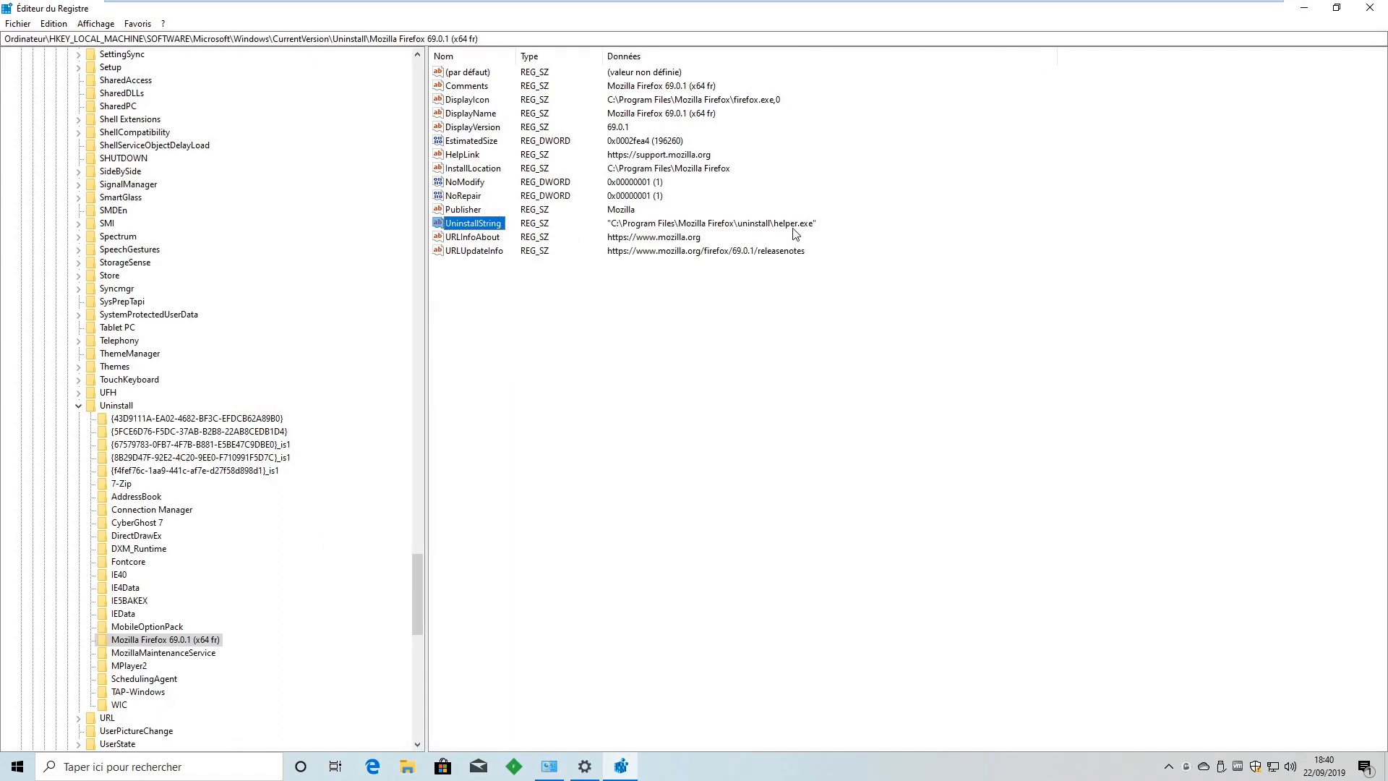
Step: Delete the Mozilla Firefox 69.0.1 (x64 fr) key from the Uninstall key
click(181, 642)
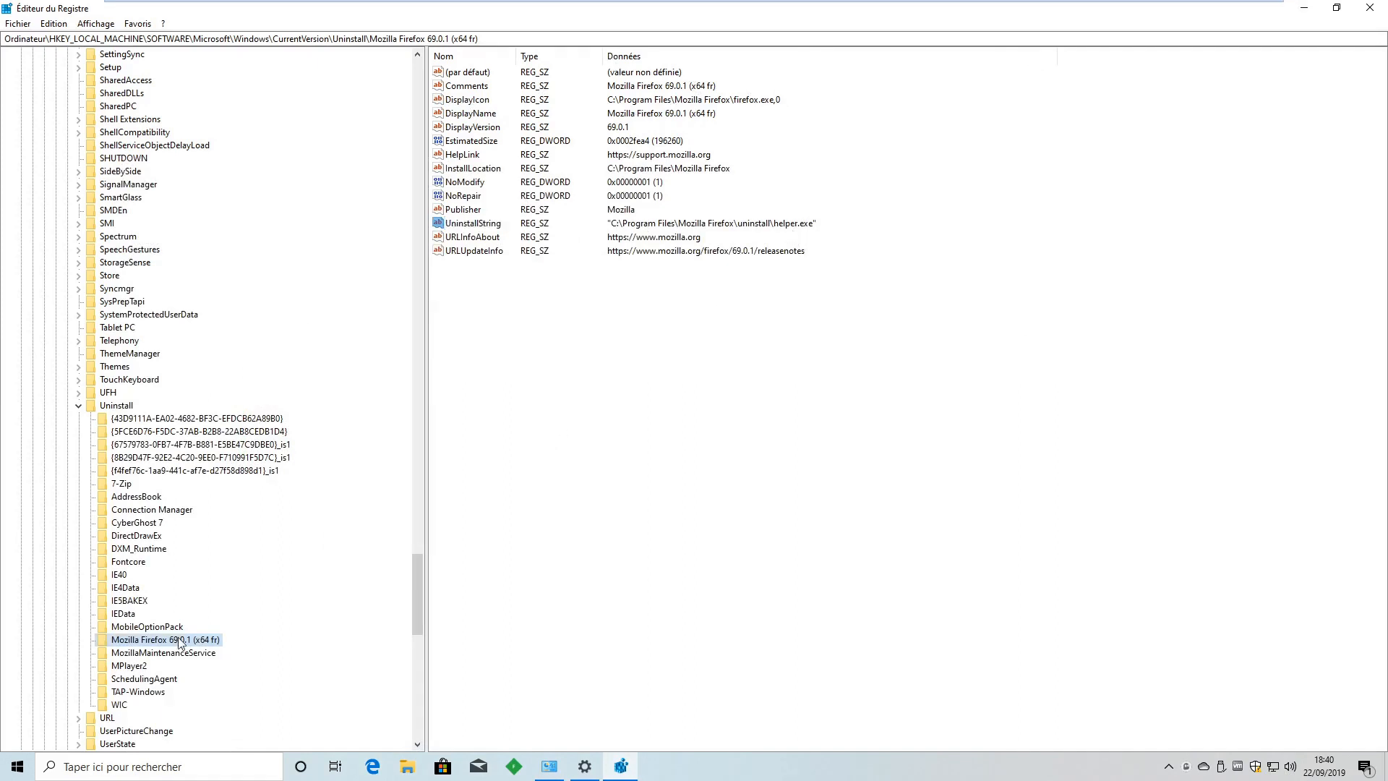
key(Delete)
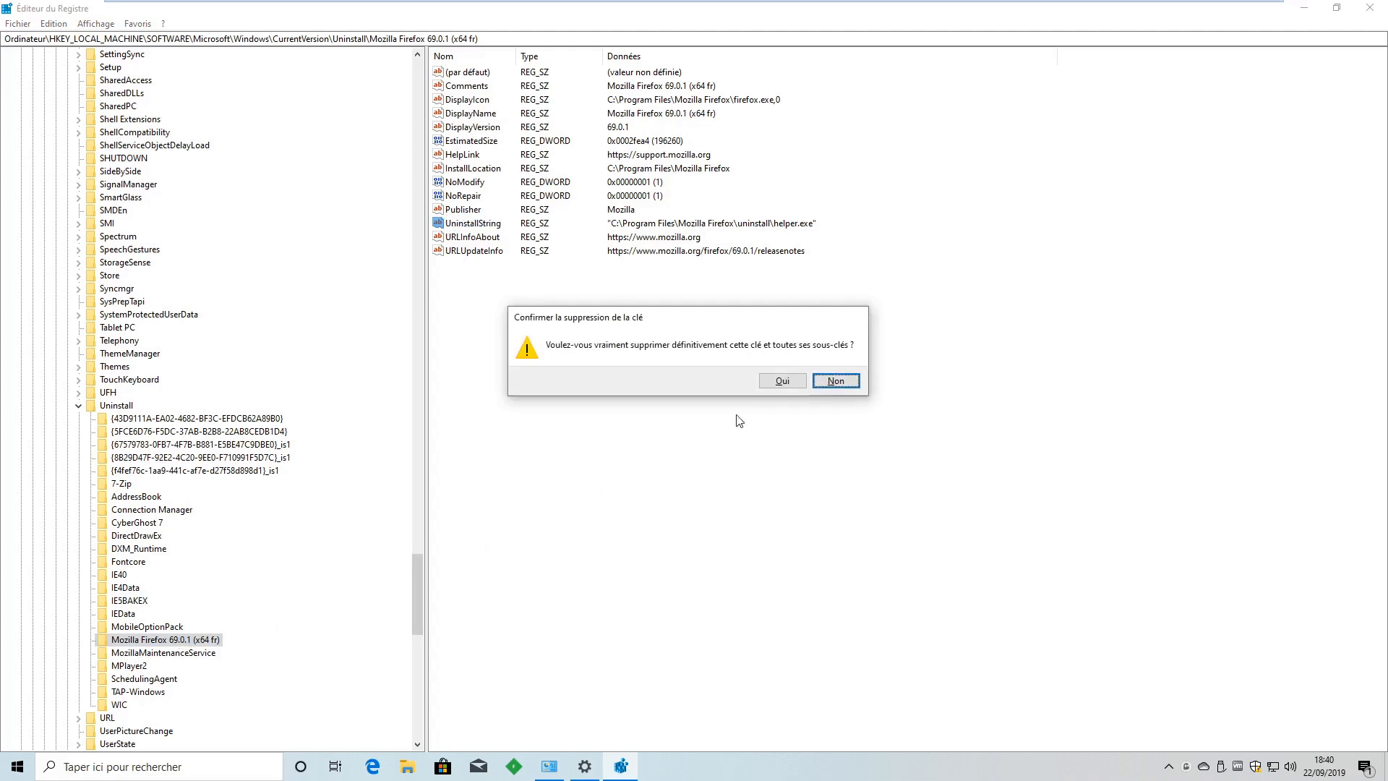
click(785, 381)
click(139, 654)
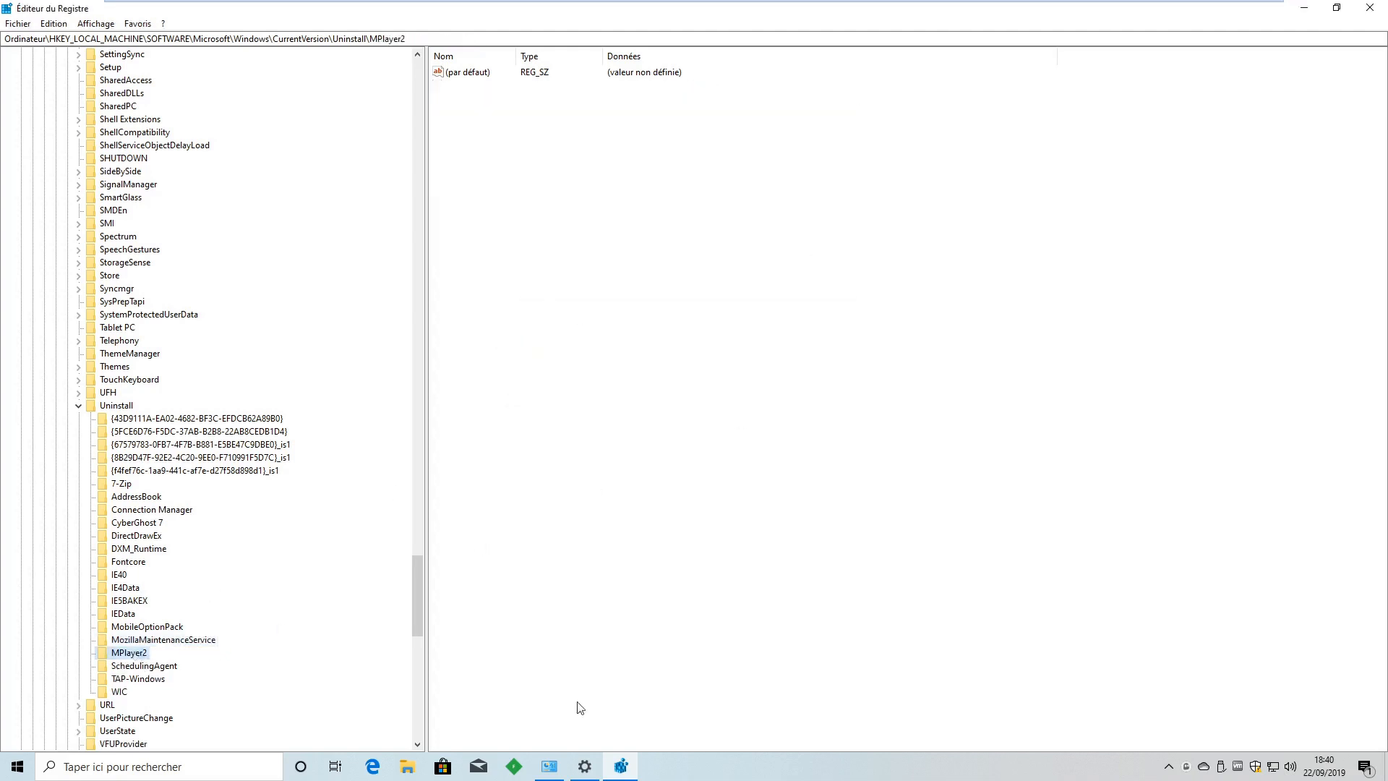
Step: Check the Programmes et fonctionnalités list for the Mozilla Firefox entry and compare it with the Uninstall registry key
click(549, 768)
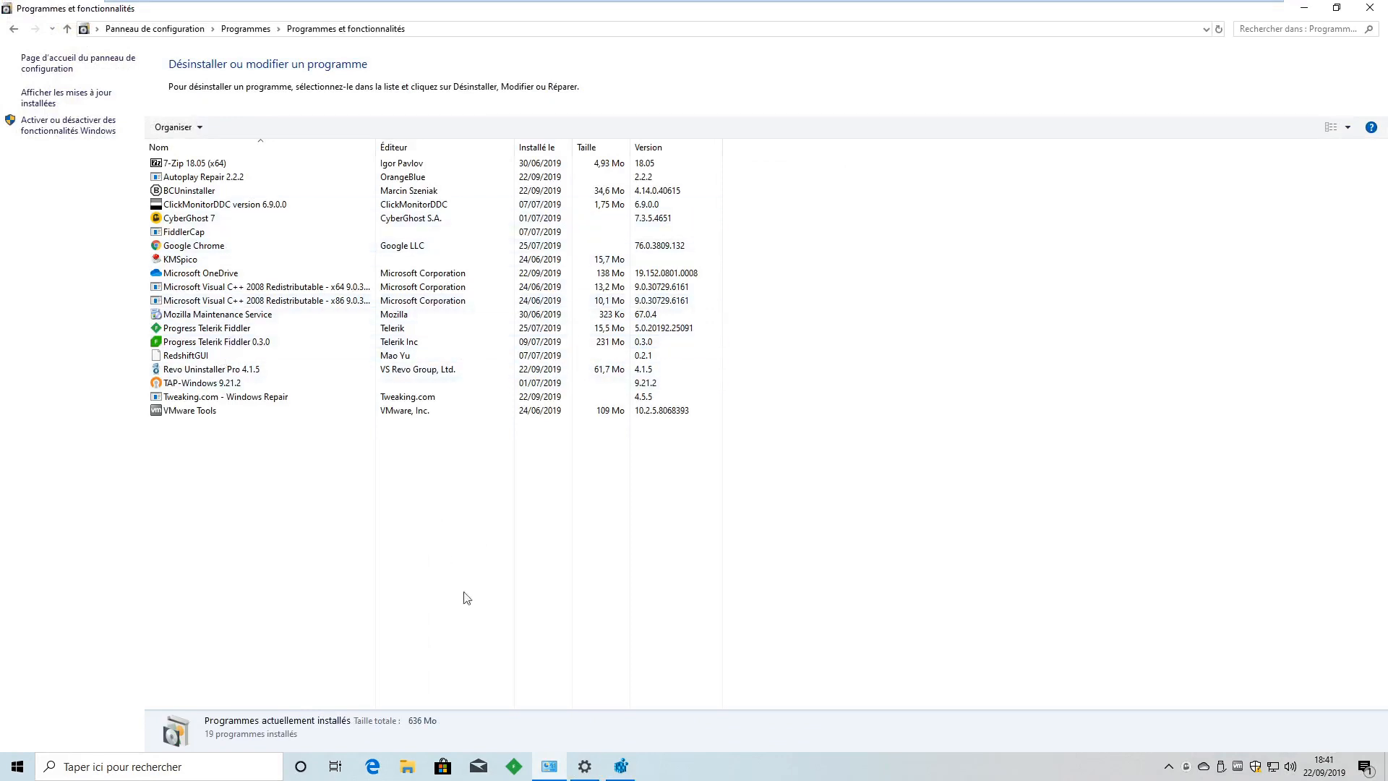
click(636, 770)
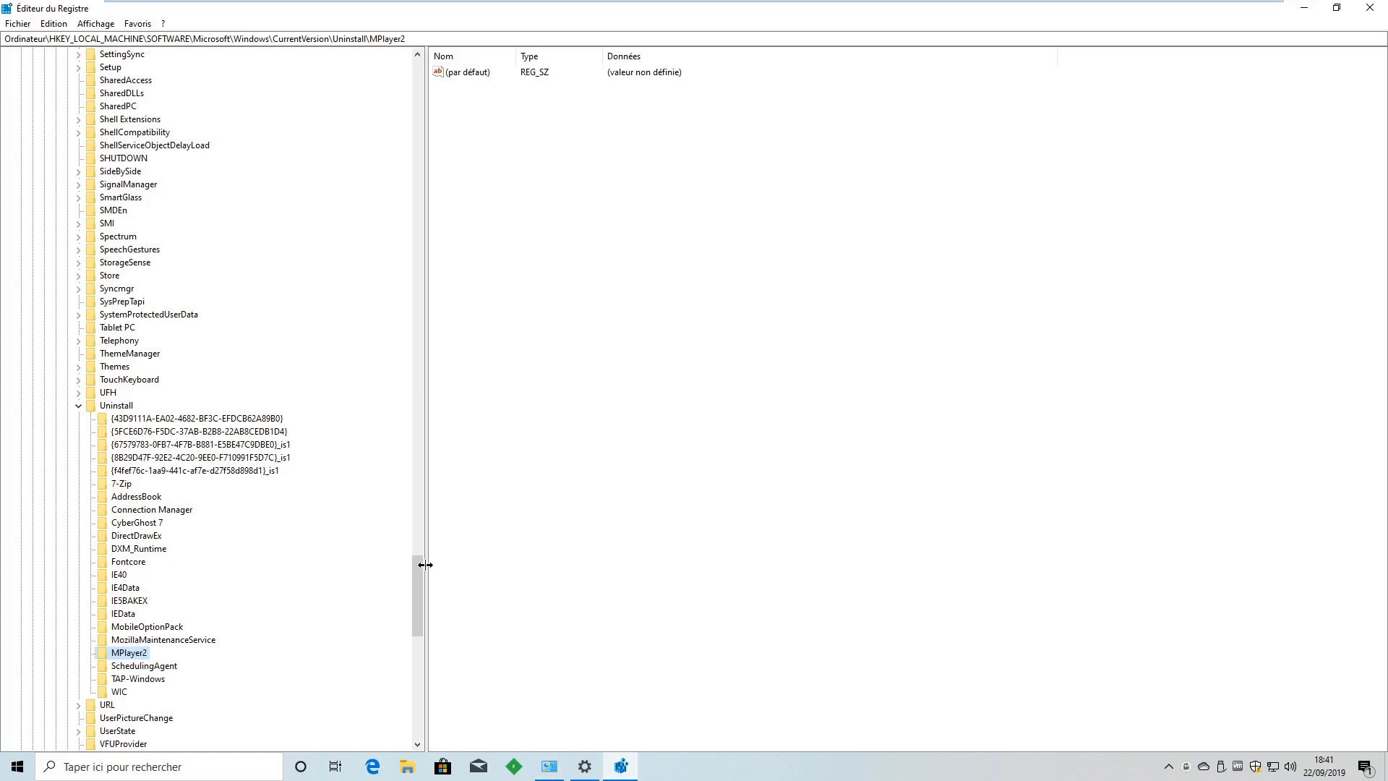
click(549, 766)
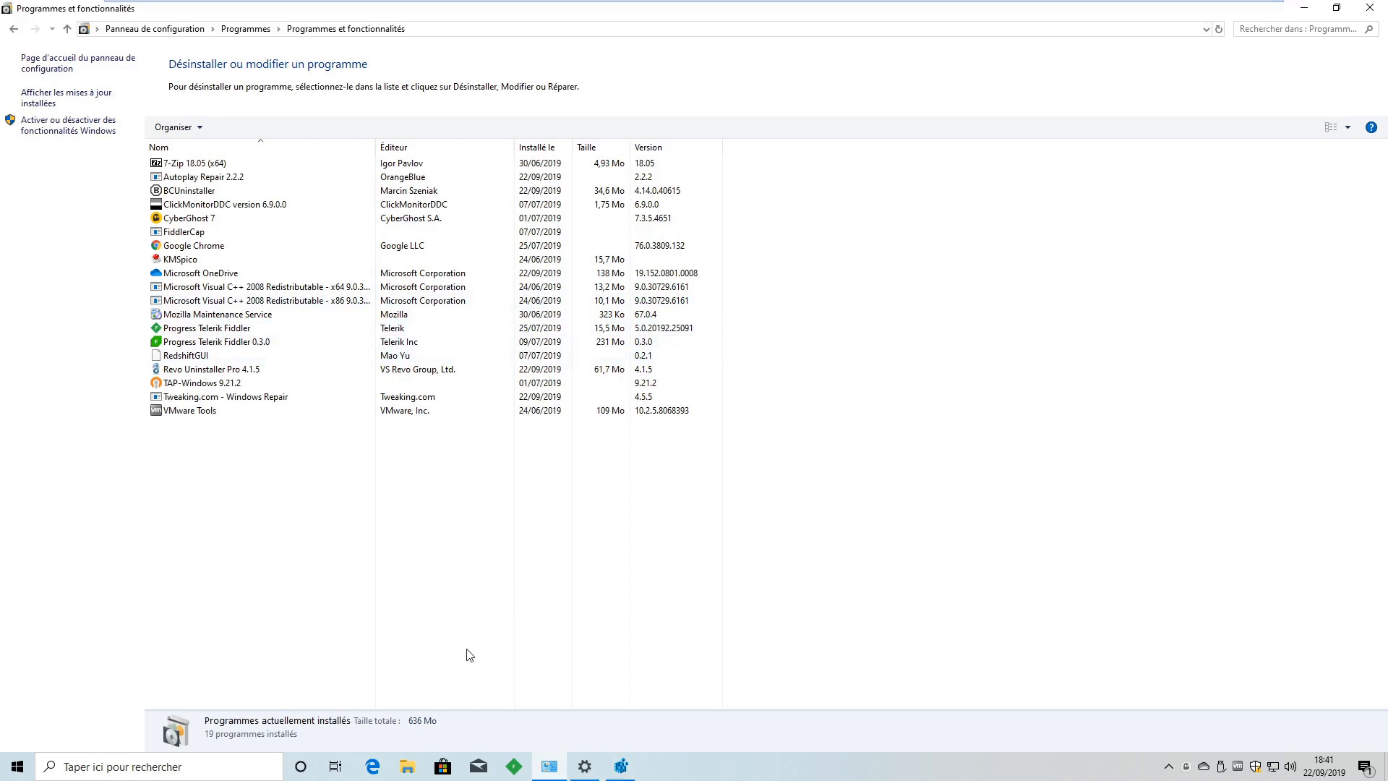
Step: Launch Firefox from the list of installed apps to check whether it still runs, and close it
click(18, 766)
scroll(96, 652, down, 8)
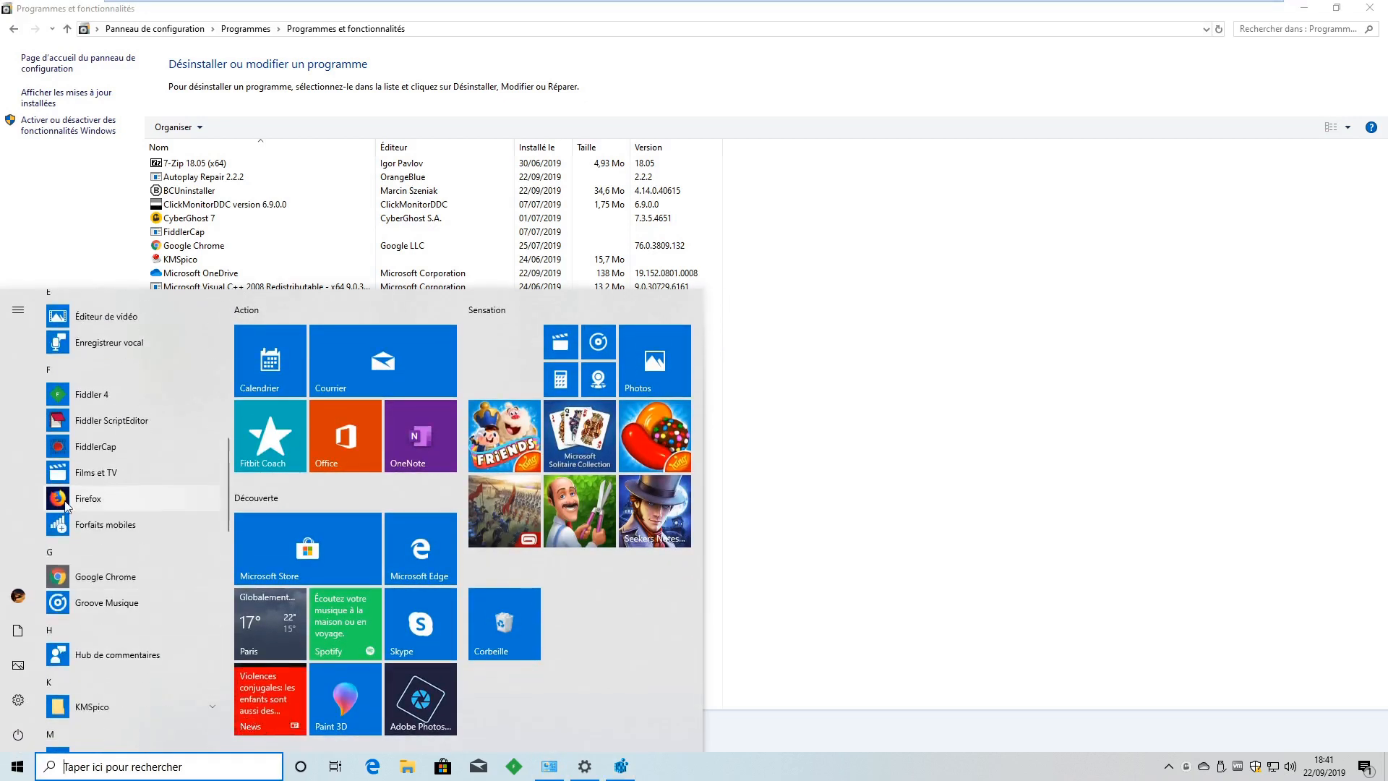
click(88, 498)
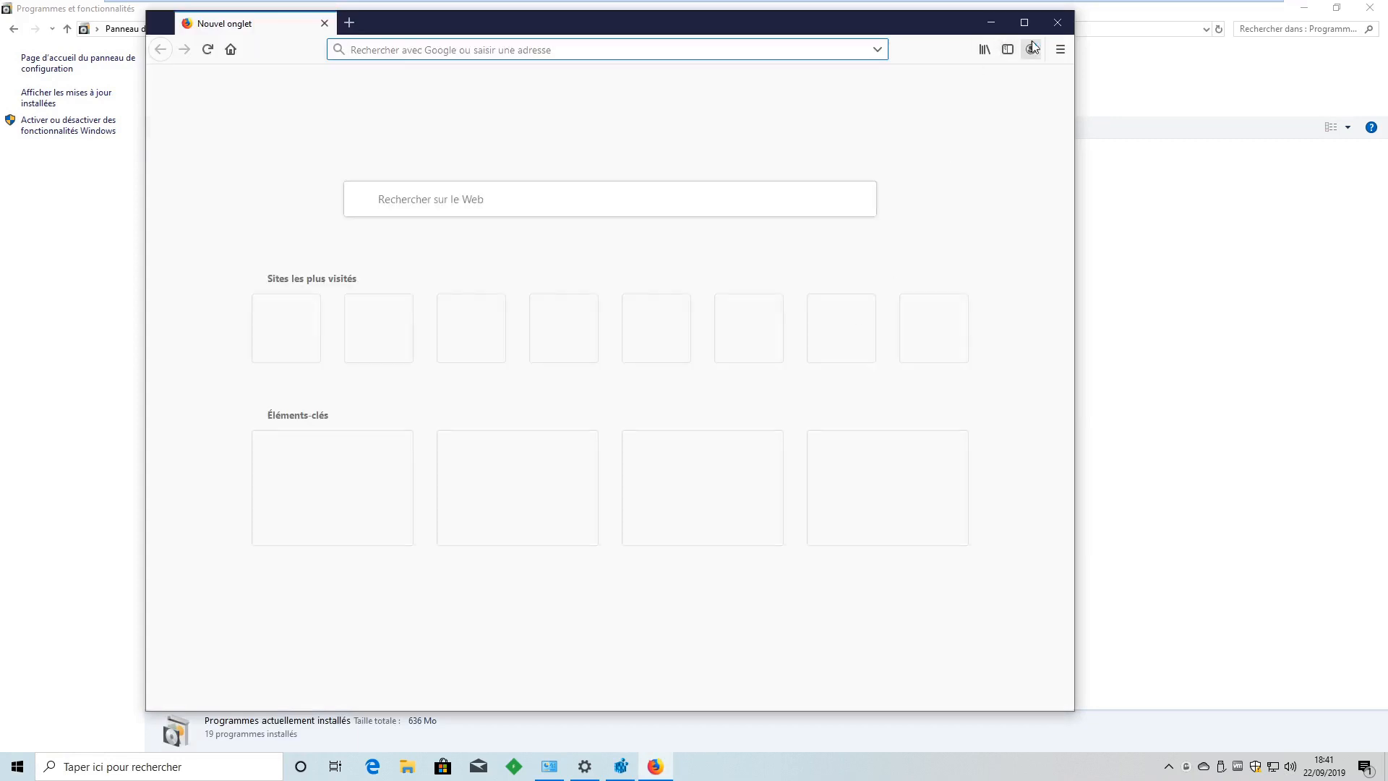
click(708, 396)
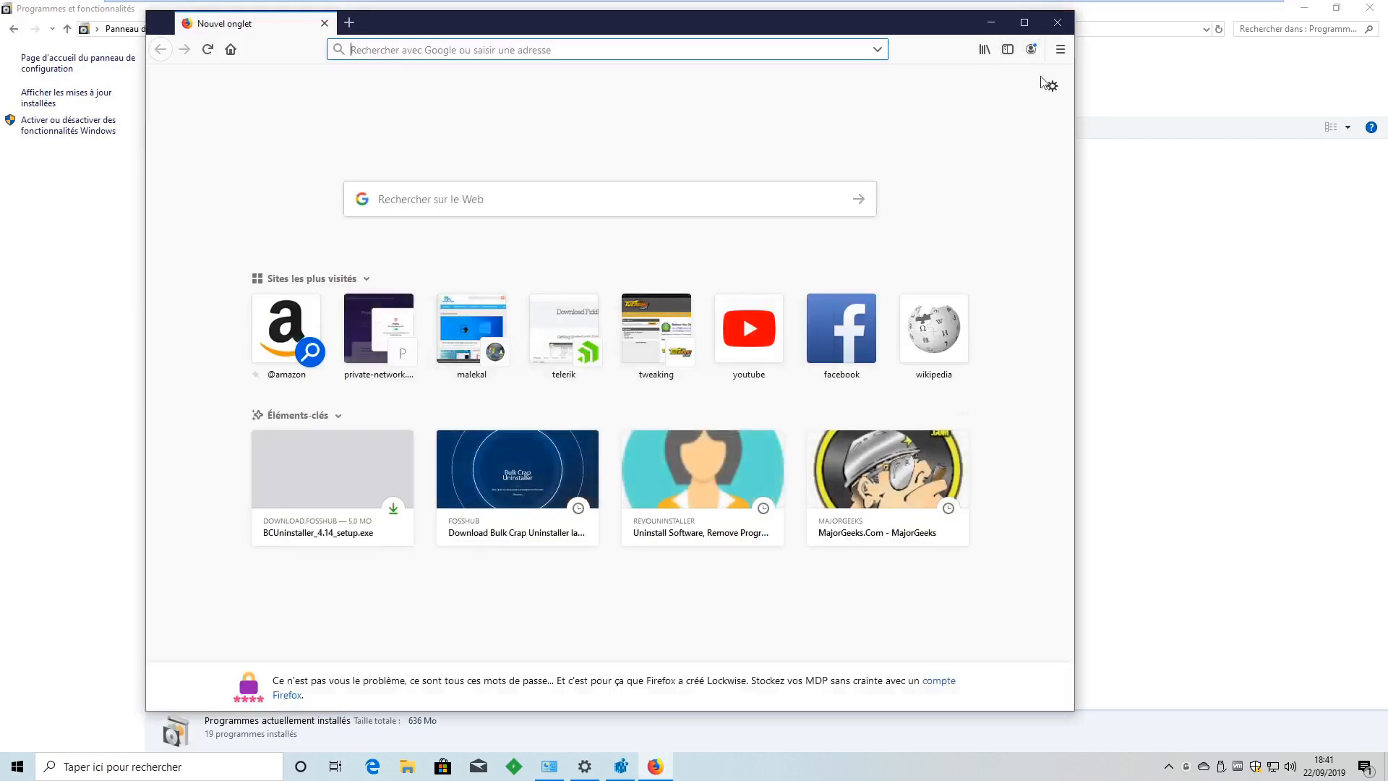
click(1057, 22)
Step: Open a maximized File Explorer on Disque local (C:), check the contents of Programmes (x86) and return to the drive
click(411, 770)
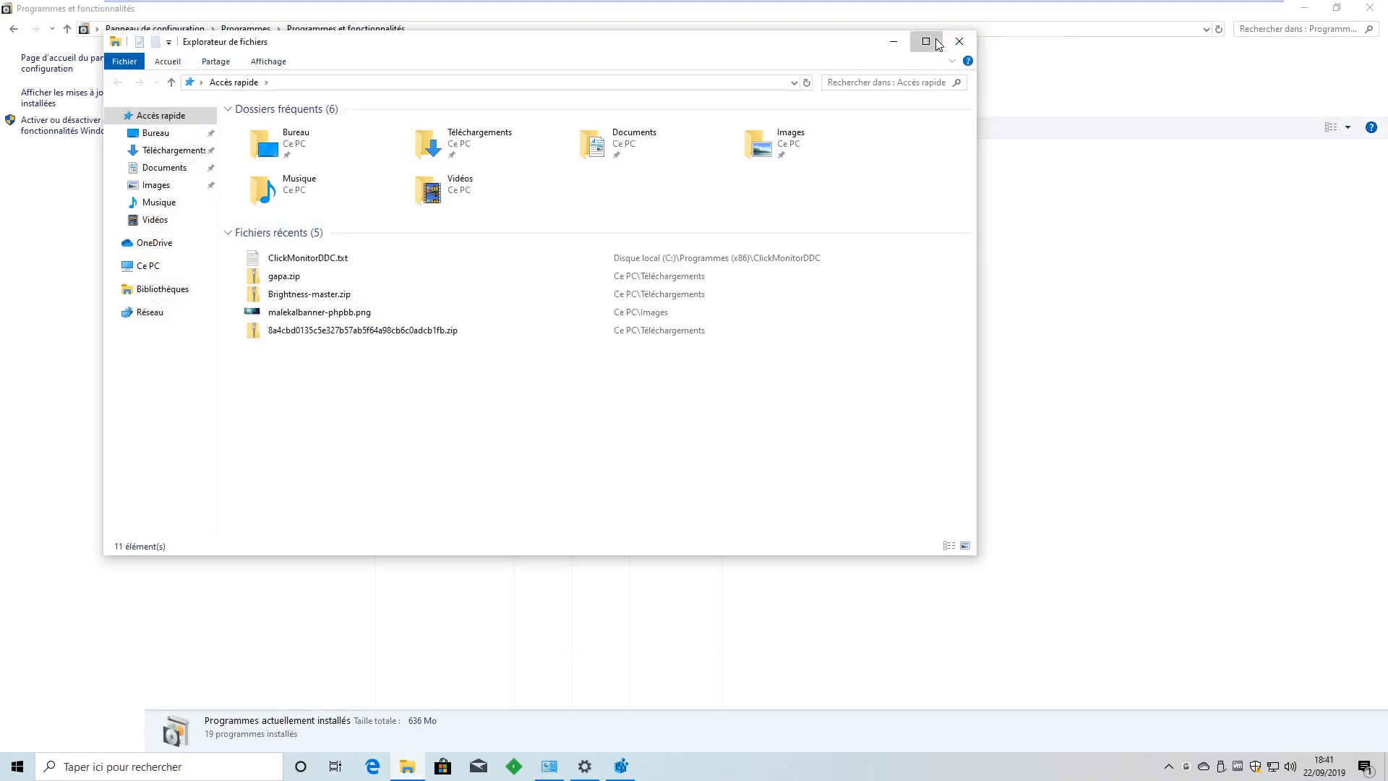
click(924, 41)
click(65, 229)
click(243, 212)
double_click(243, 212)
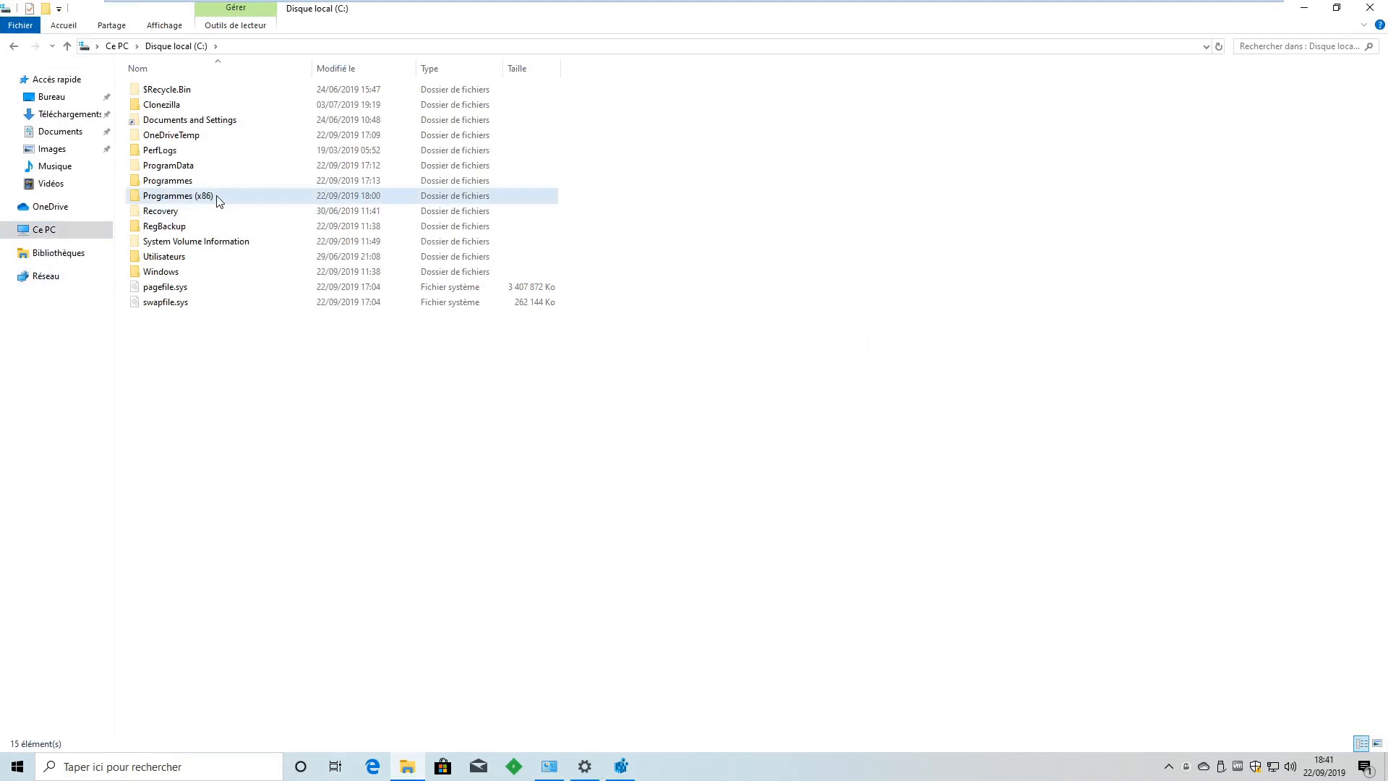
double_click(179, 196)
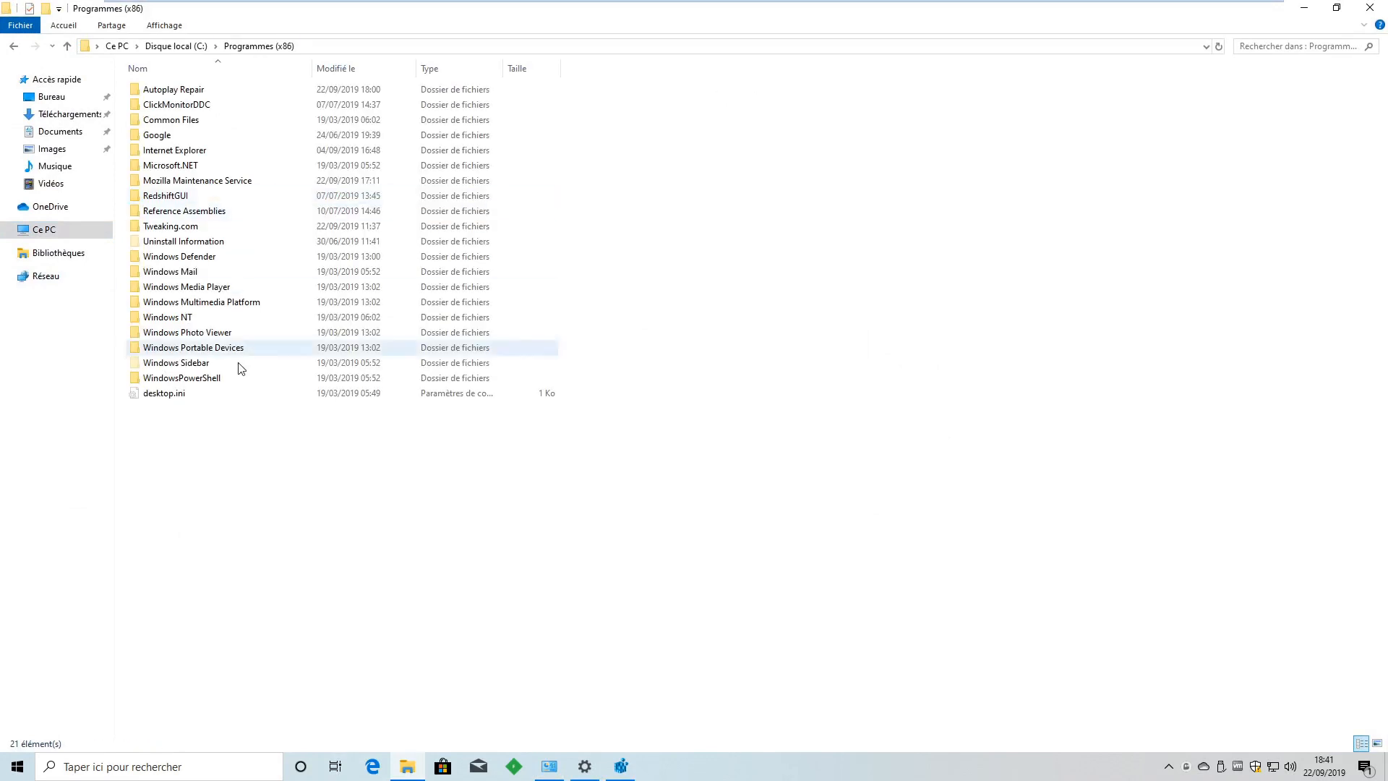
click(15, 49)
Step: Open the Mozilla Firefox folder in Programmes and examine the program files it contains
double_click(187, 181)
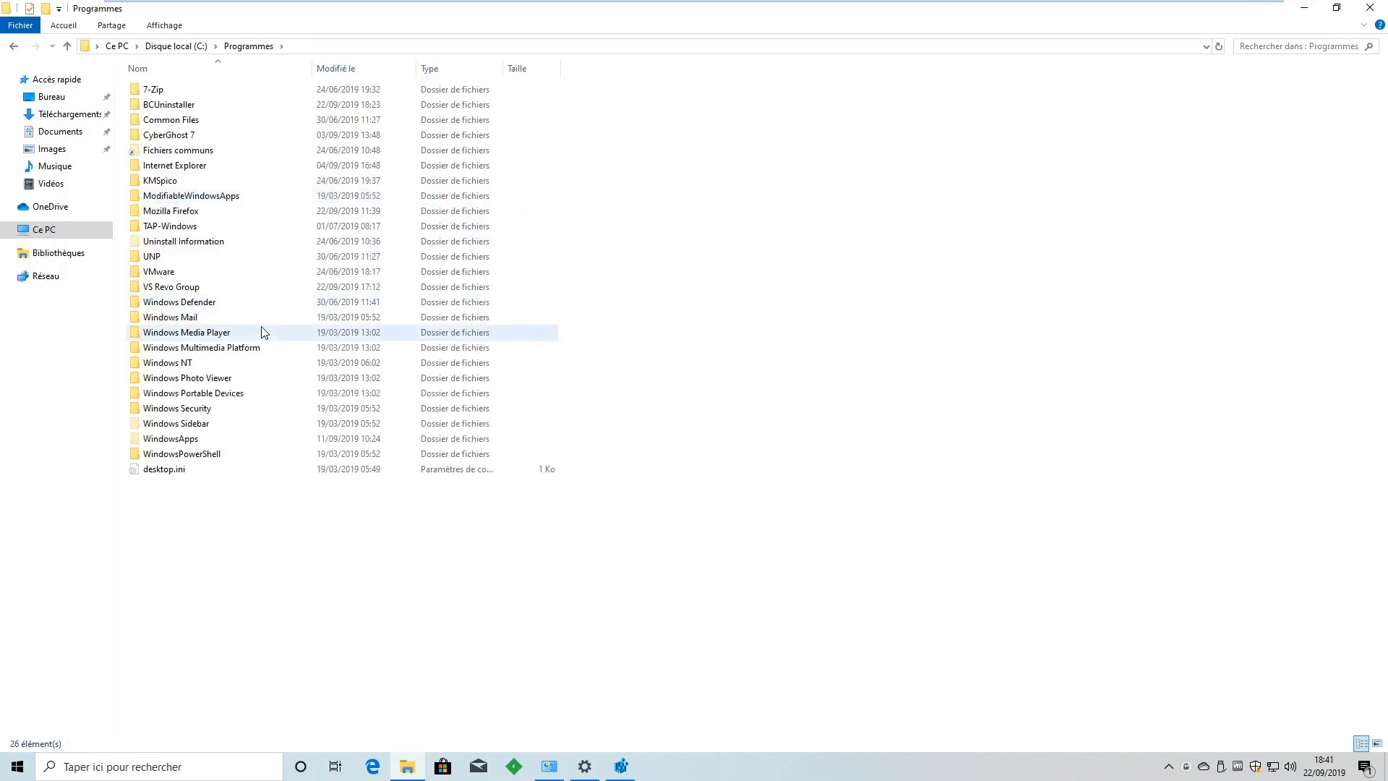
double_click(208, 212)
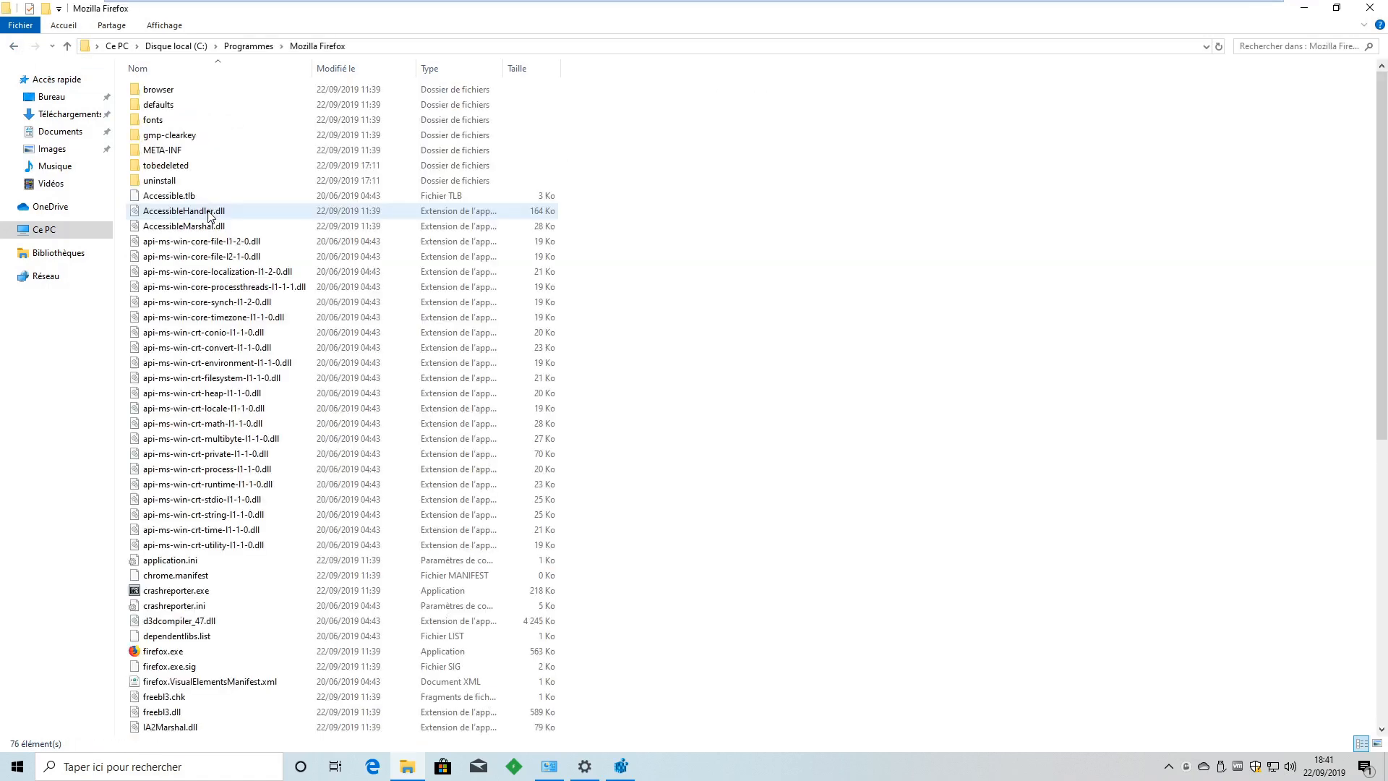
scroll(240, 532, down, 11)
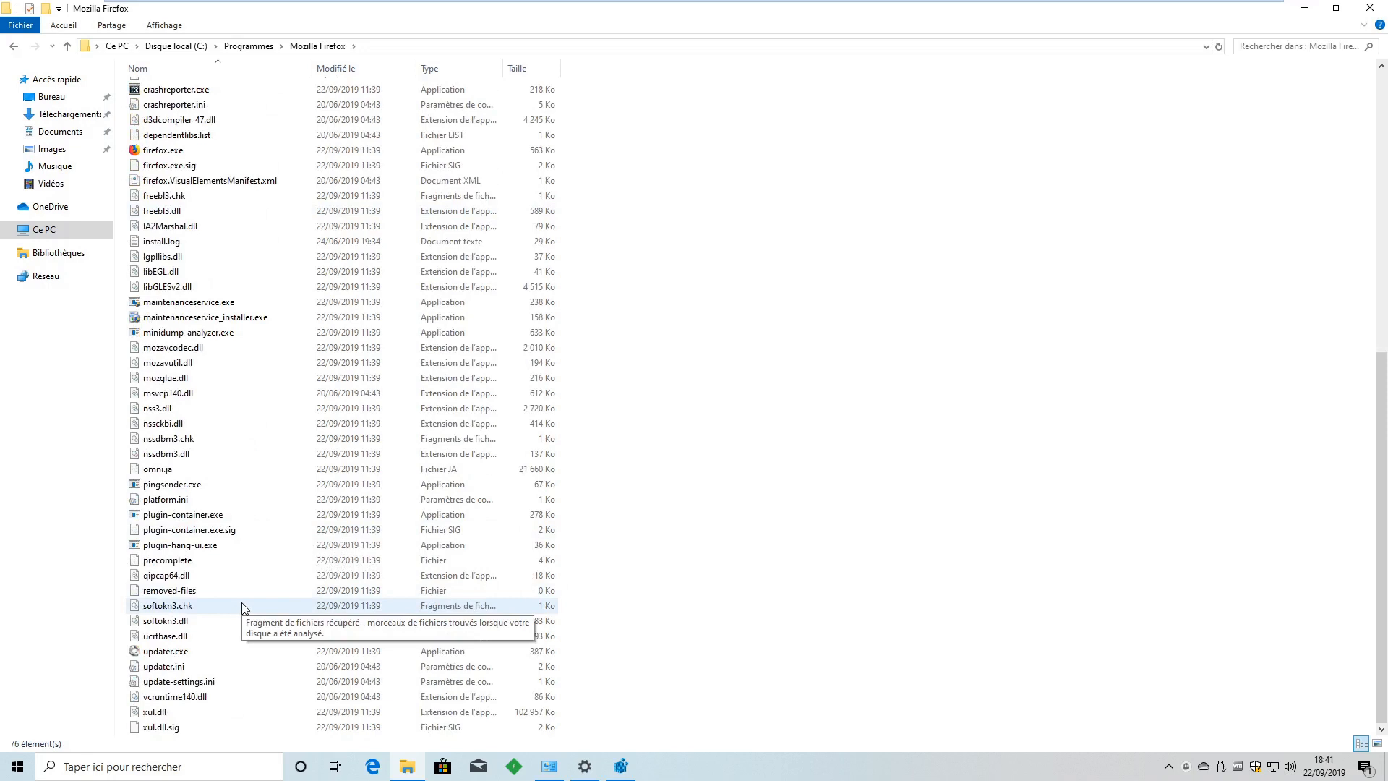
scroll(242, 608, up, 5)
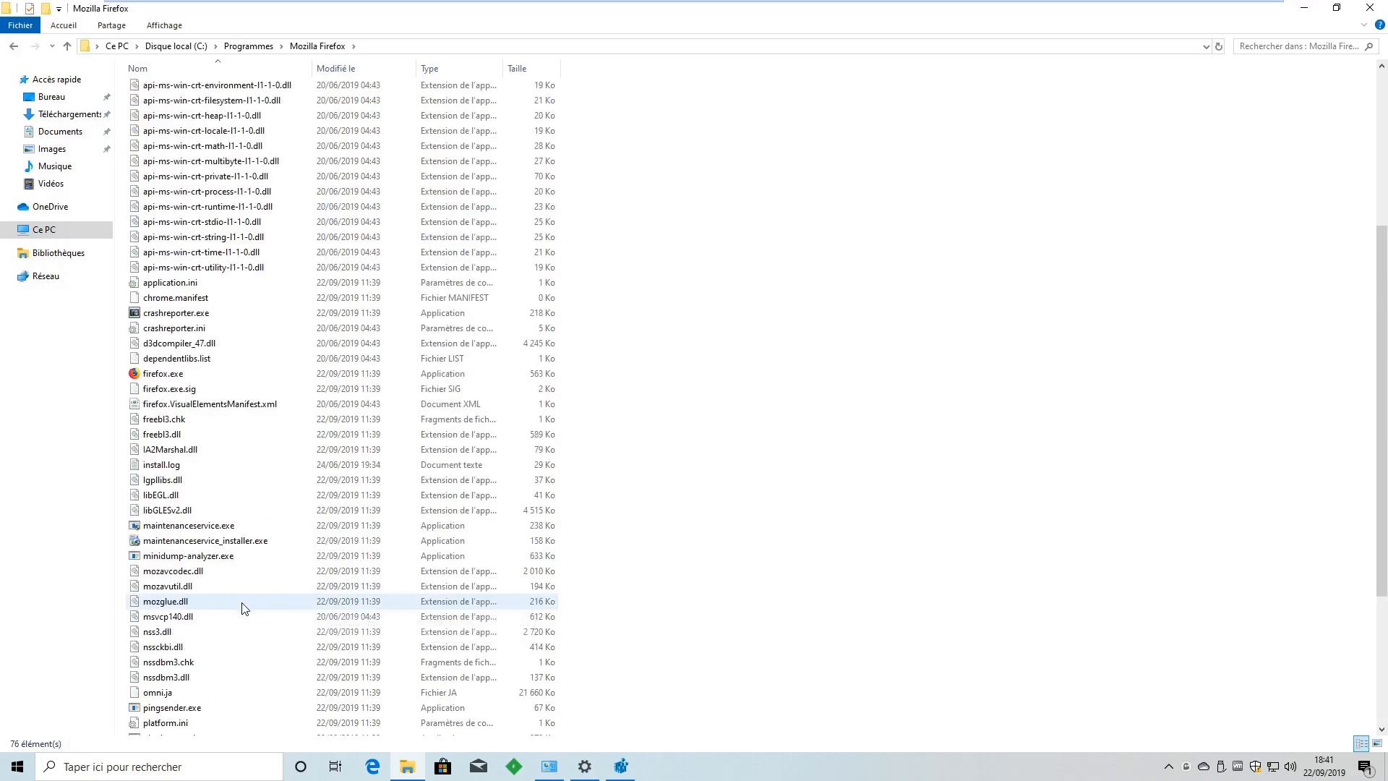
Step: Review the executables and libraries in the Mozilla Firefox program folder from beginning to end
scroll(242, 608, up, 6)
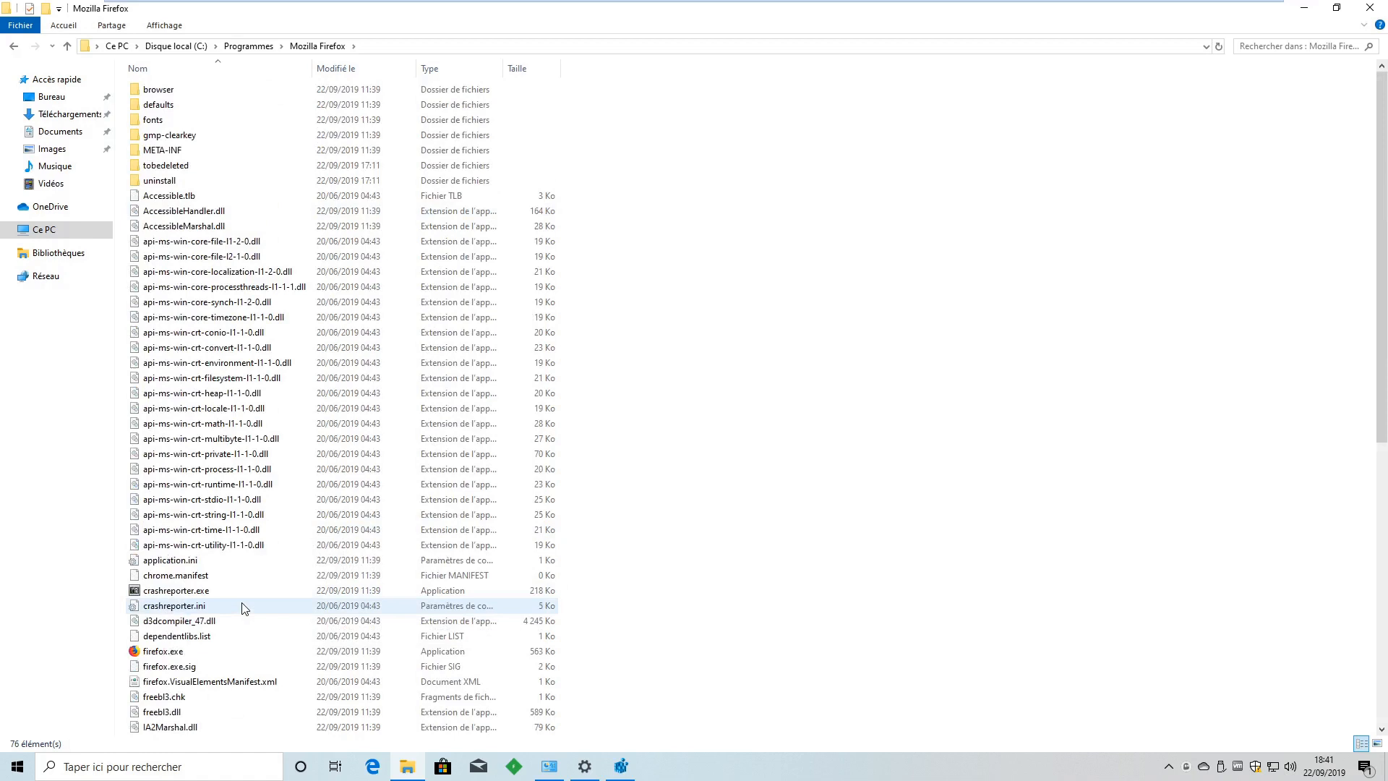
scroll(250, 589, down, 11)
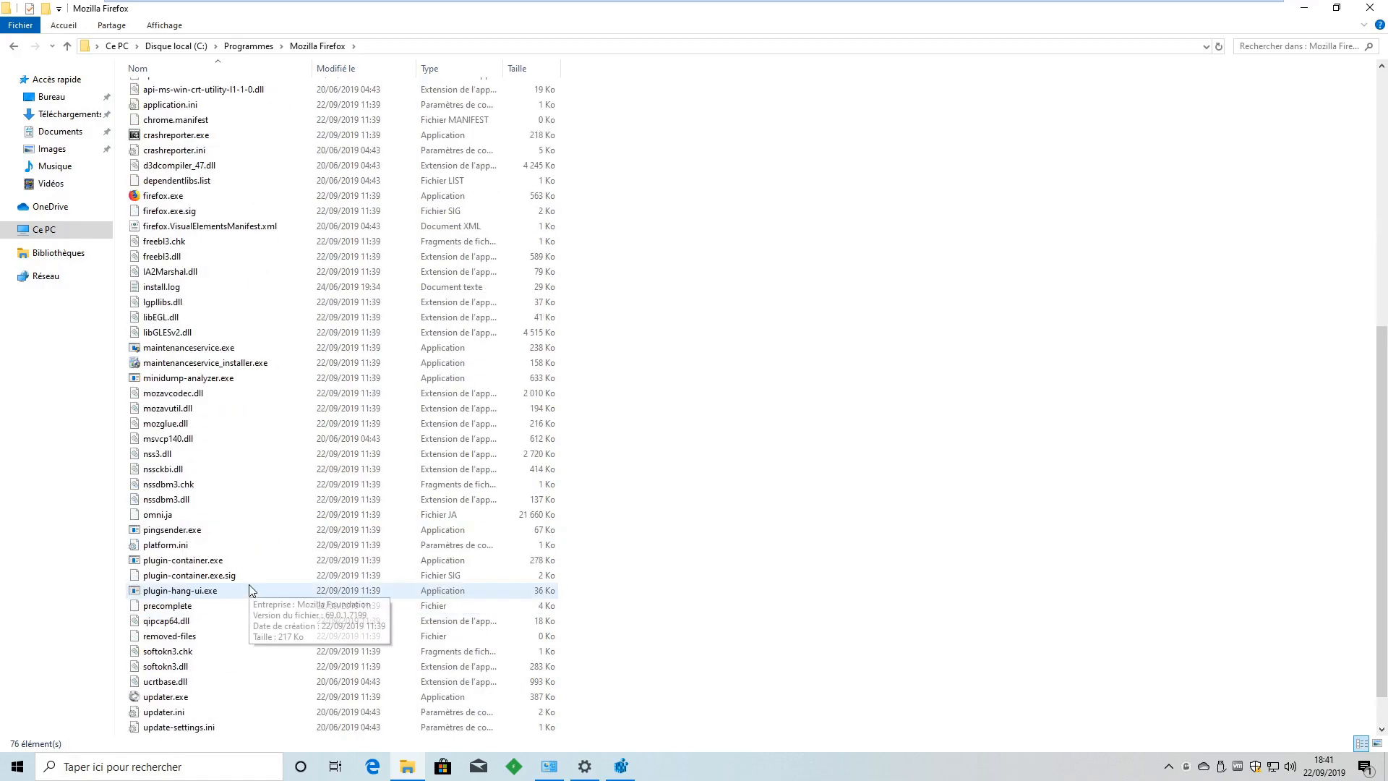
scroll(249, 587, up, 6)
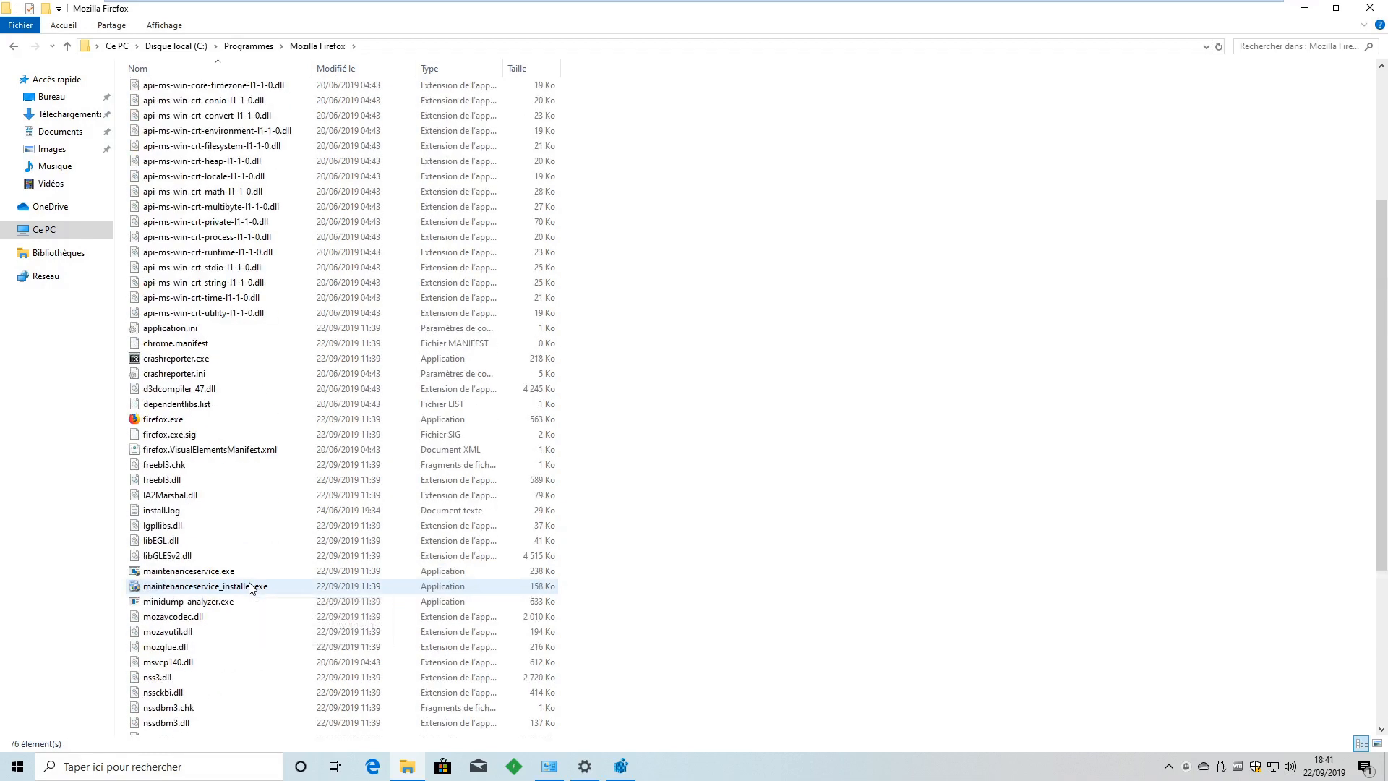
scroll(250, 587, down, 5)
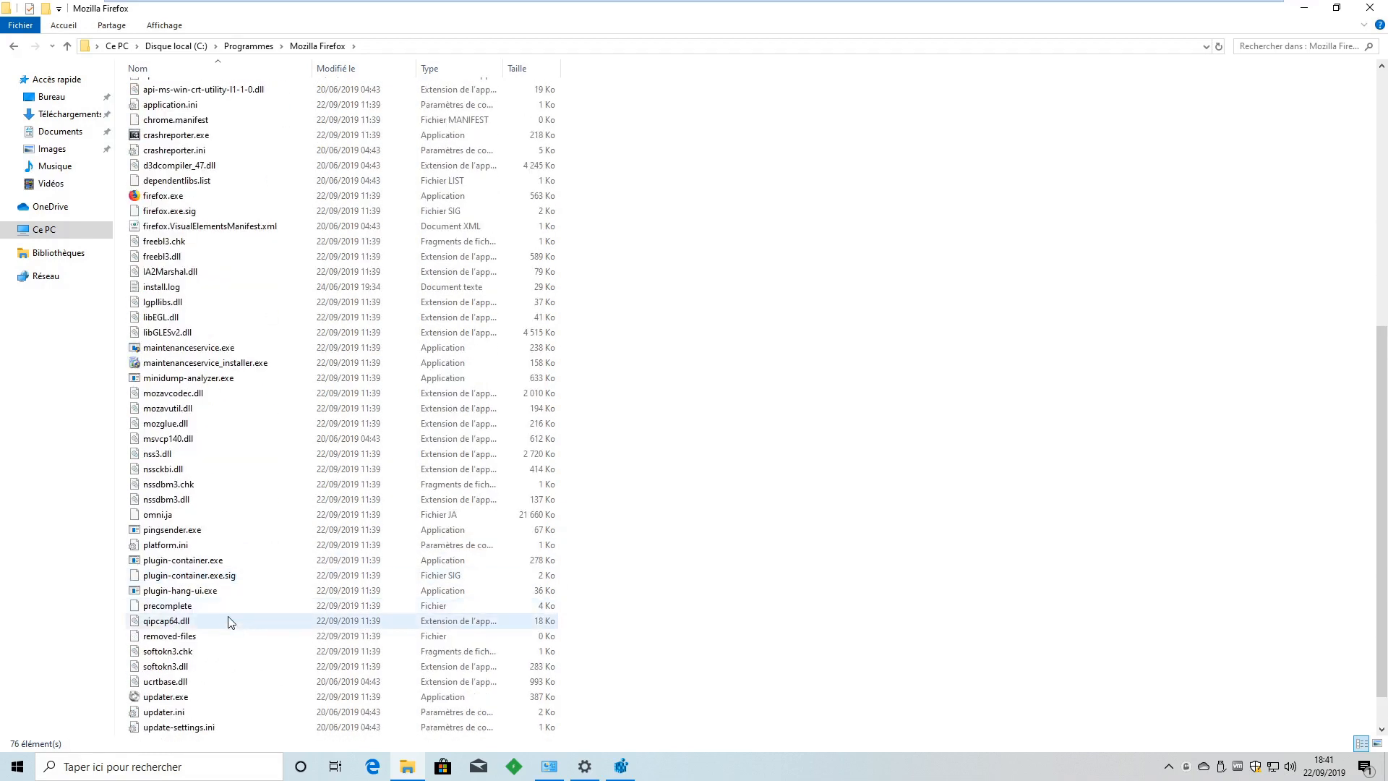
Step: Open the 7-Zip folder in Programmes and select its Uninstall.exe file
click(248, 46)
double_click(183, 92)
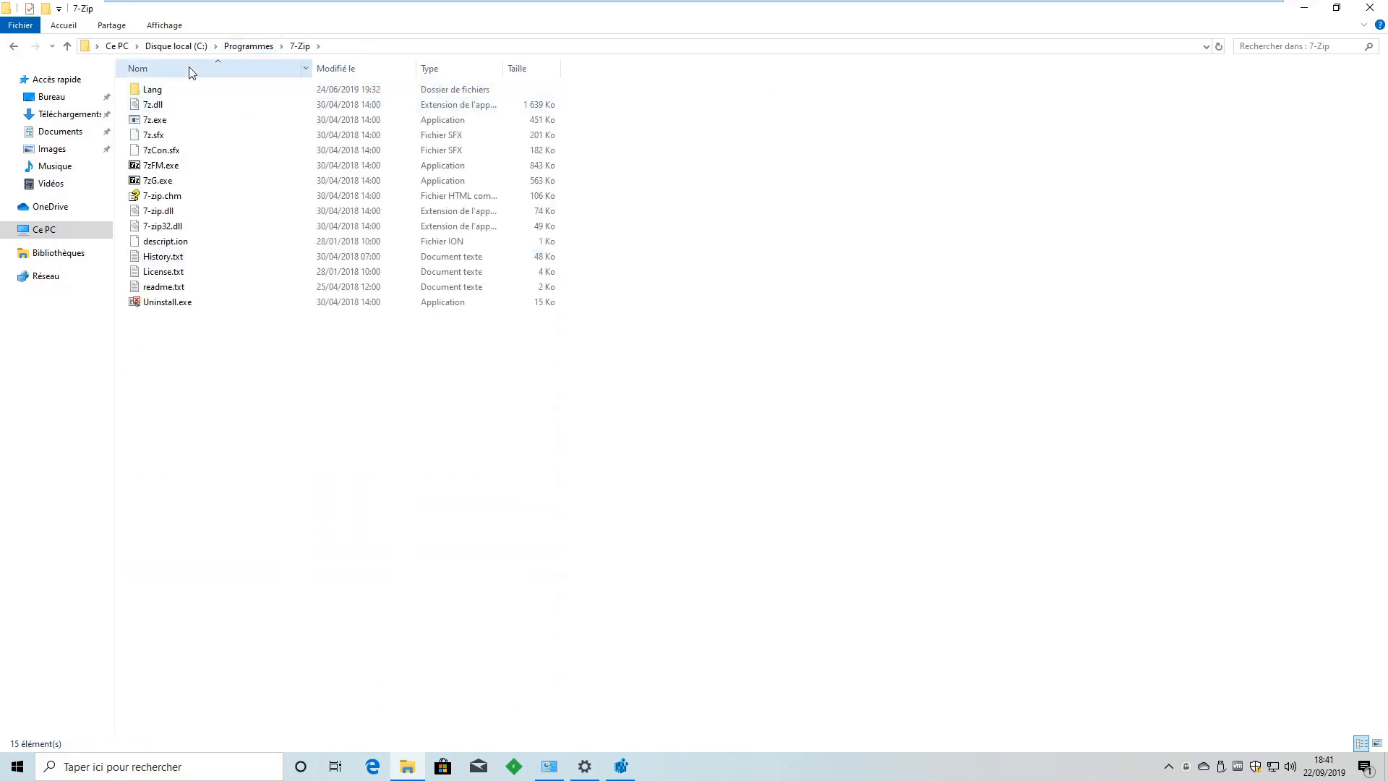
click(153, 307)
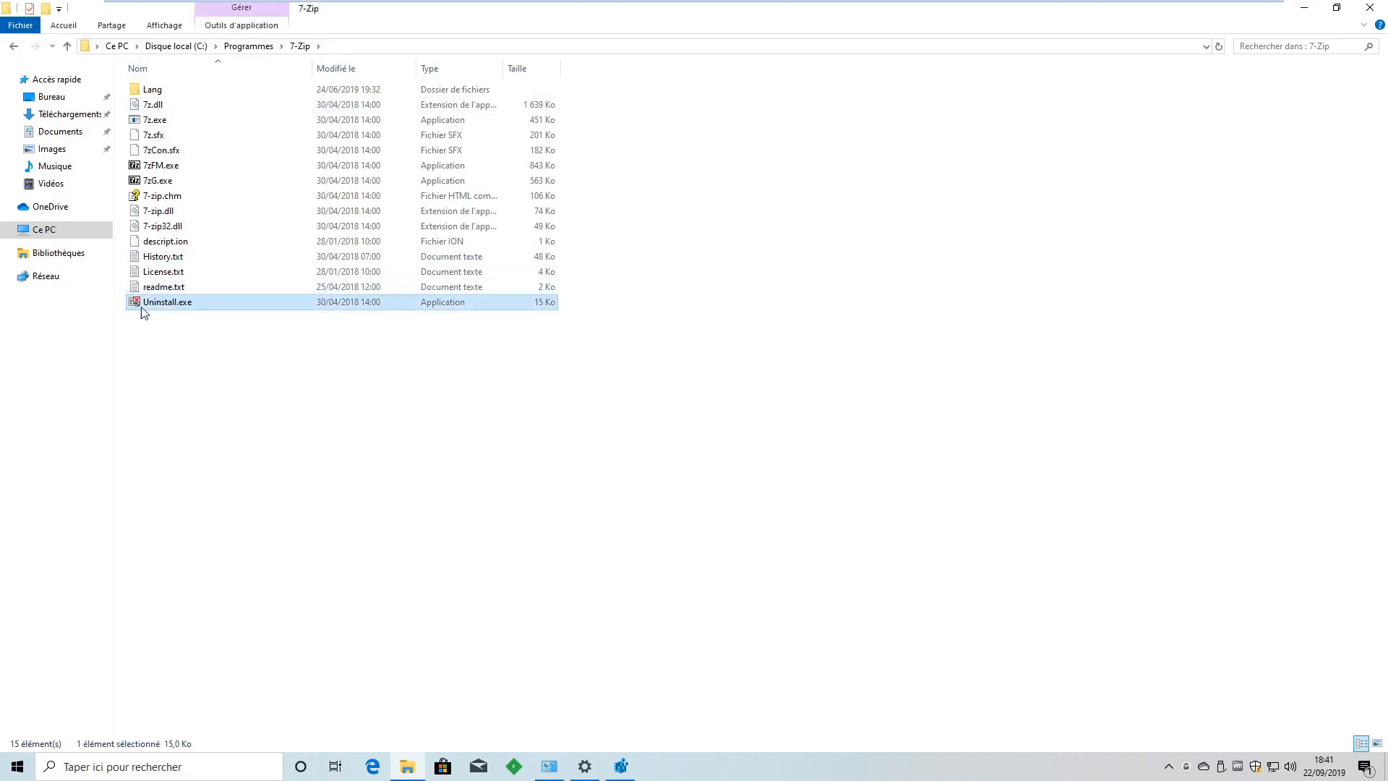
Step: Open the CyberGhost 7 folder in Programmes and look through its files for an uninstaller
click(247, 45)
double_click(188, 138)
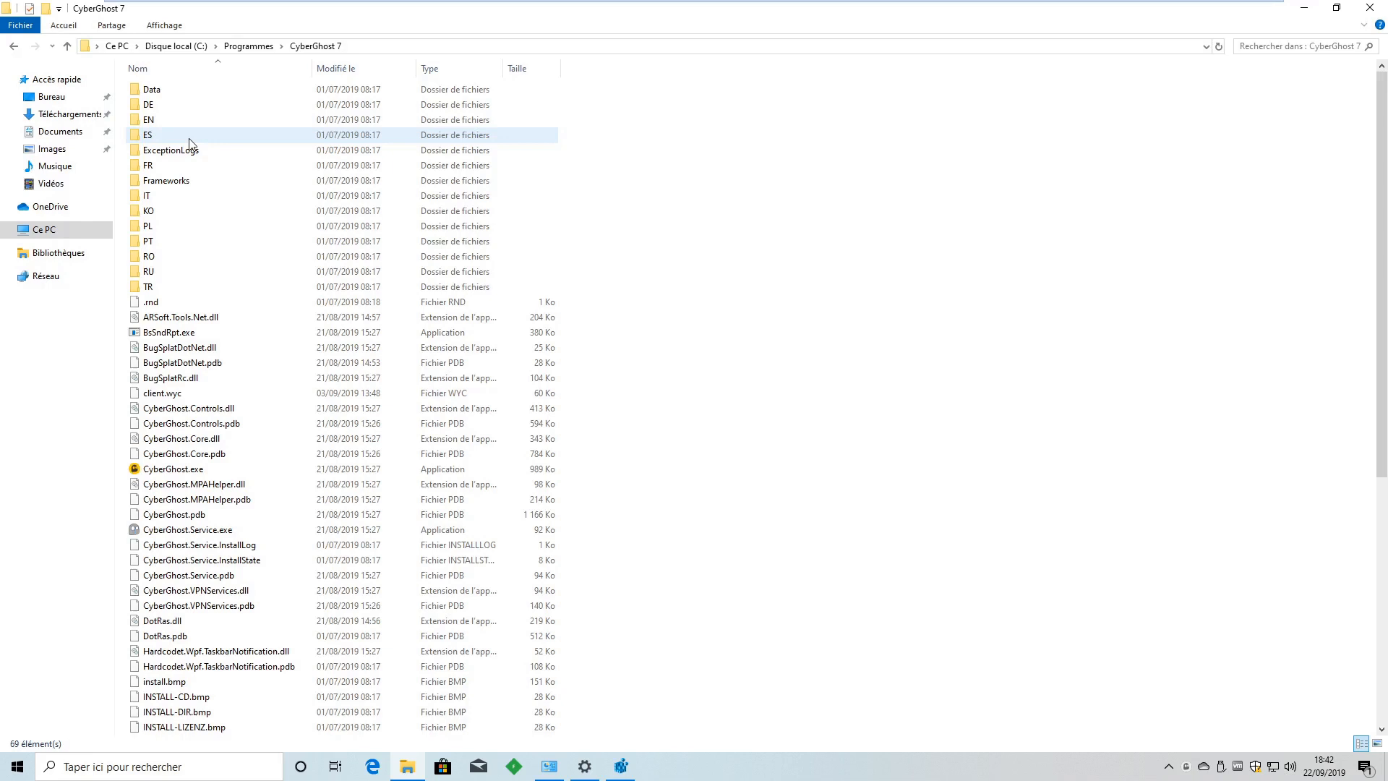
scroll(235, 376, down, 10)
scroll(241, 381, down, 1)
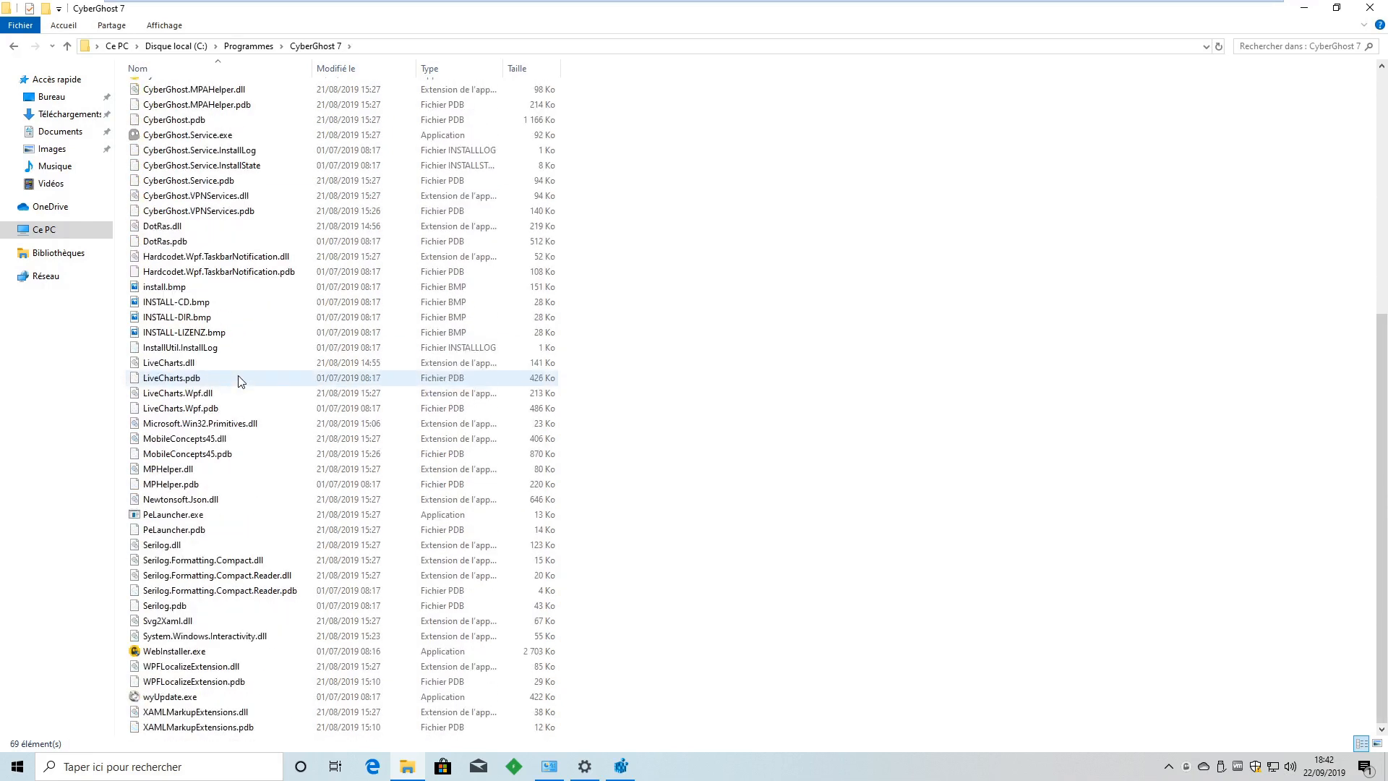
scroll(222, 563, up, 7)
scroll(222, 564, up, 2)
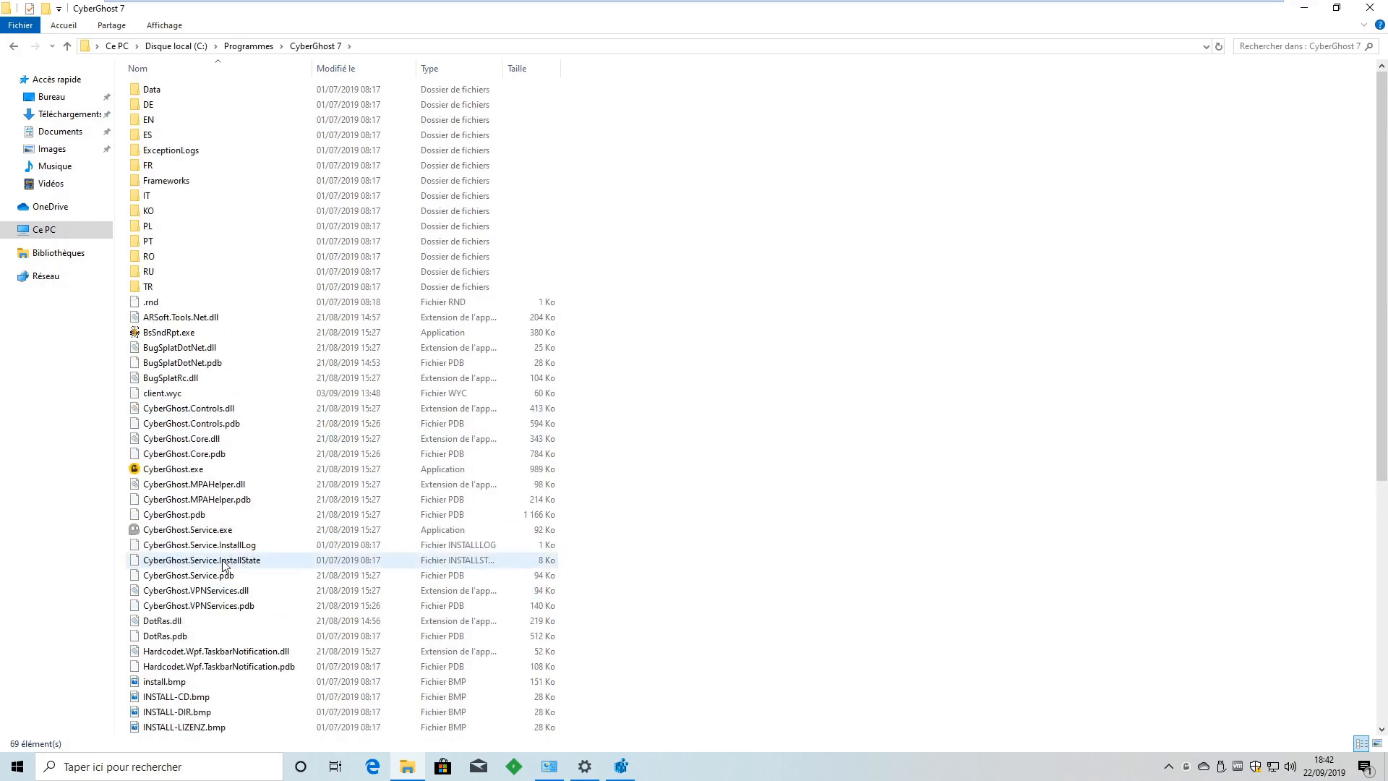
Step: Reopen the 7-Zip folder in Programmes and check for the 7-Zip entry in Programmes et fonctionnalités
click(249, 48)
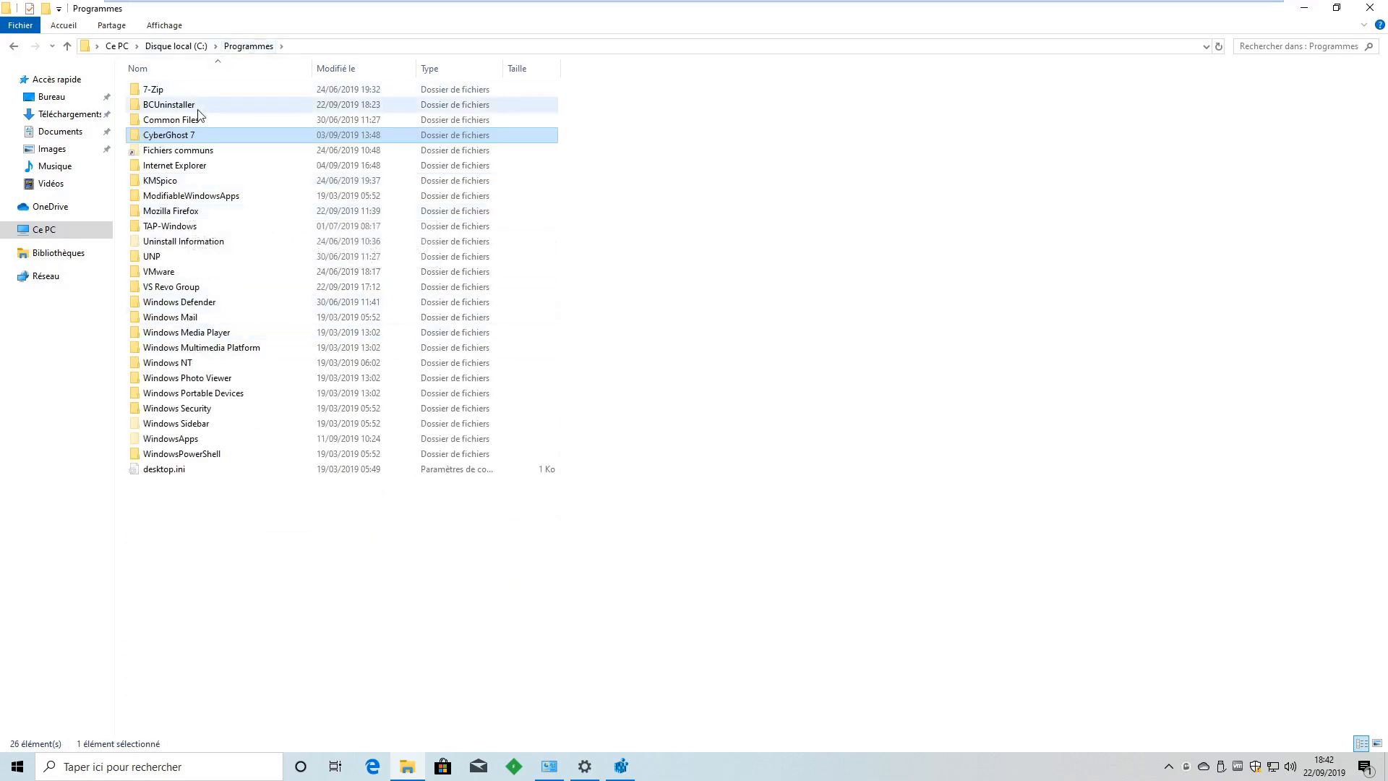
double_click(180, 92)
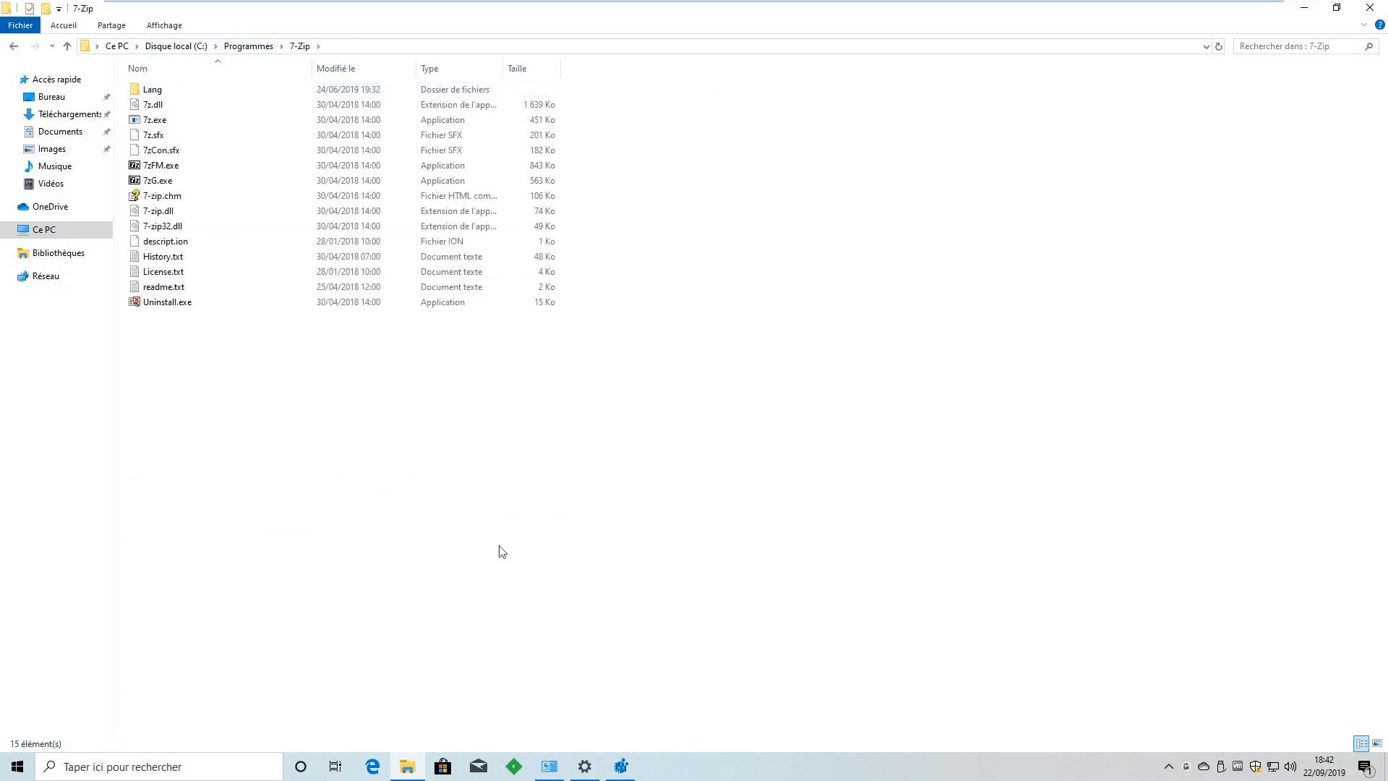
click(549, 765)
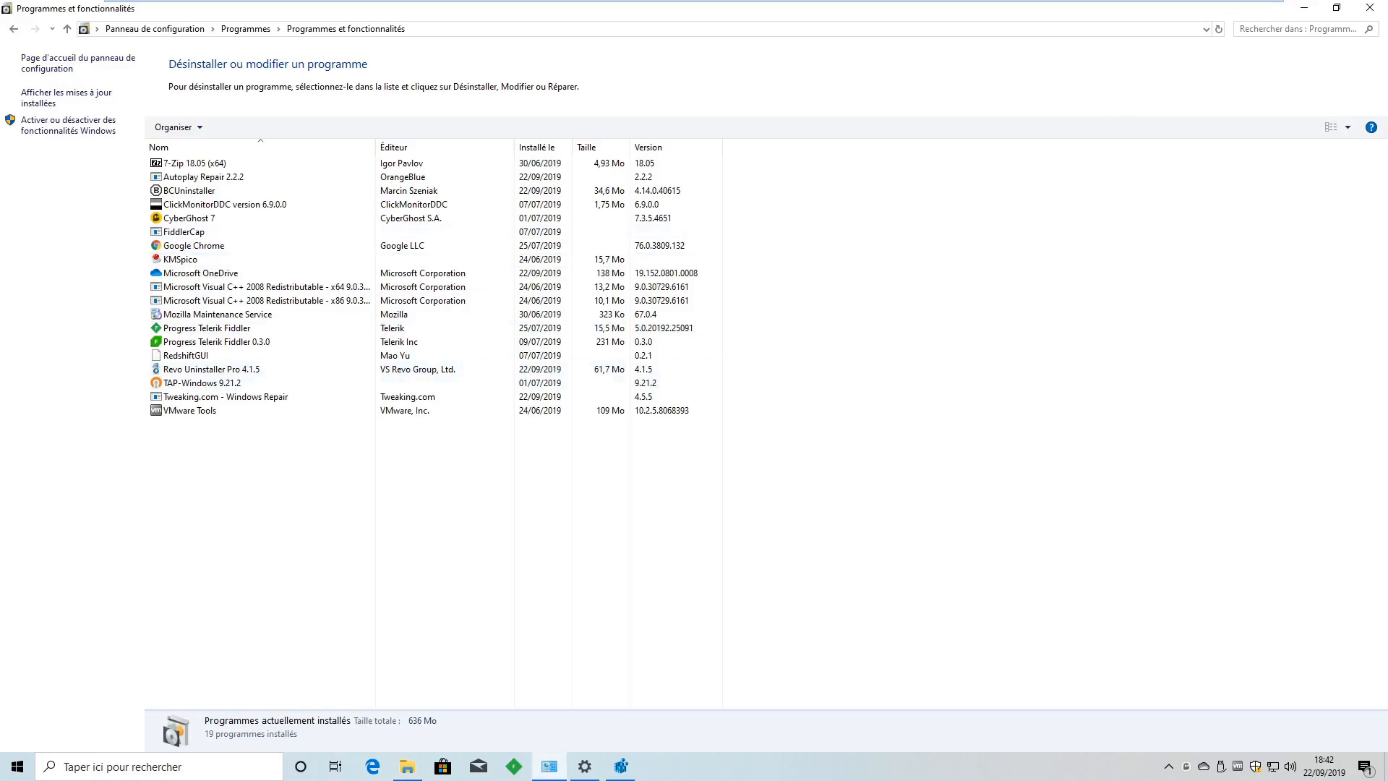
click(1303, 7)
Step: Run Uninstall.exe from the 7-Zip folder, authorize it to make changes, and complete the 7-Zip uninstallation
double_click(195, 303)
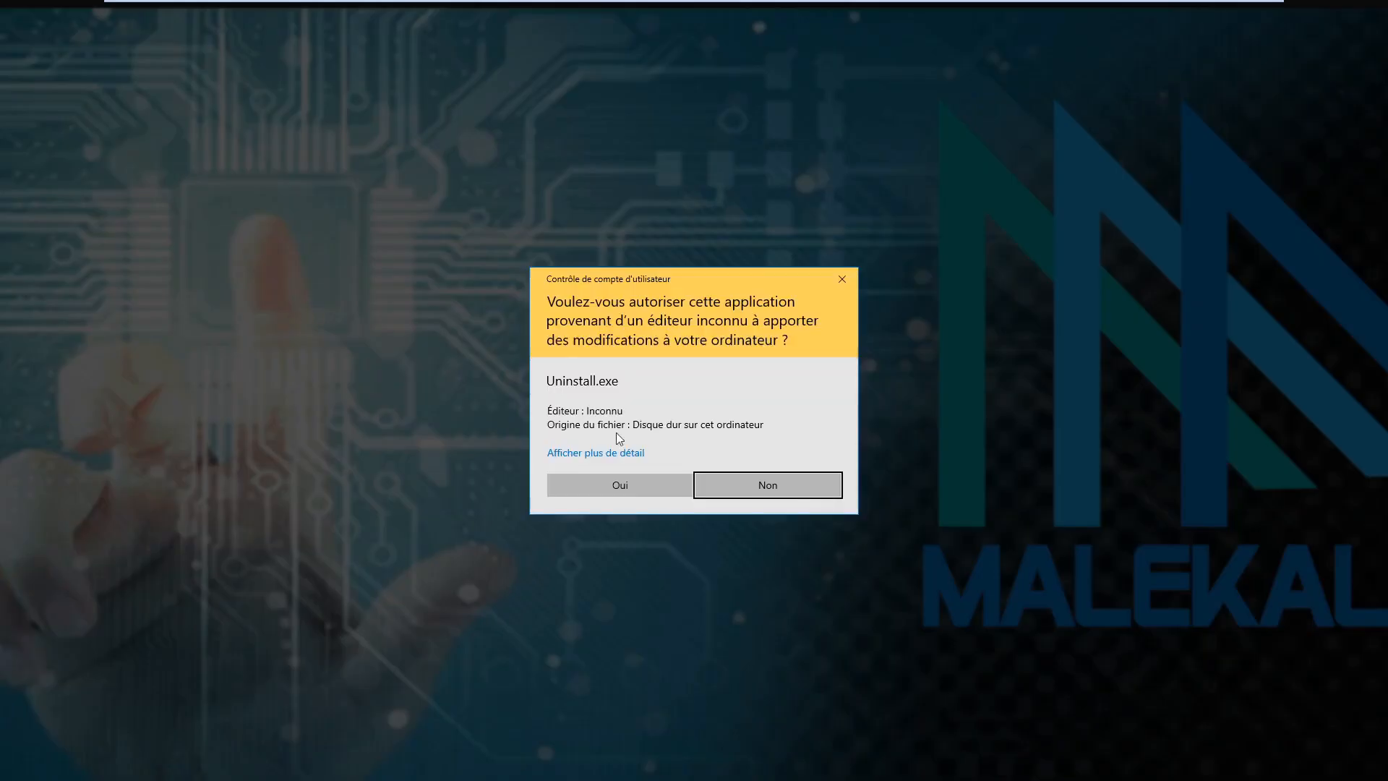
click(604, 490)
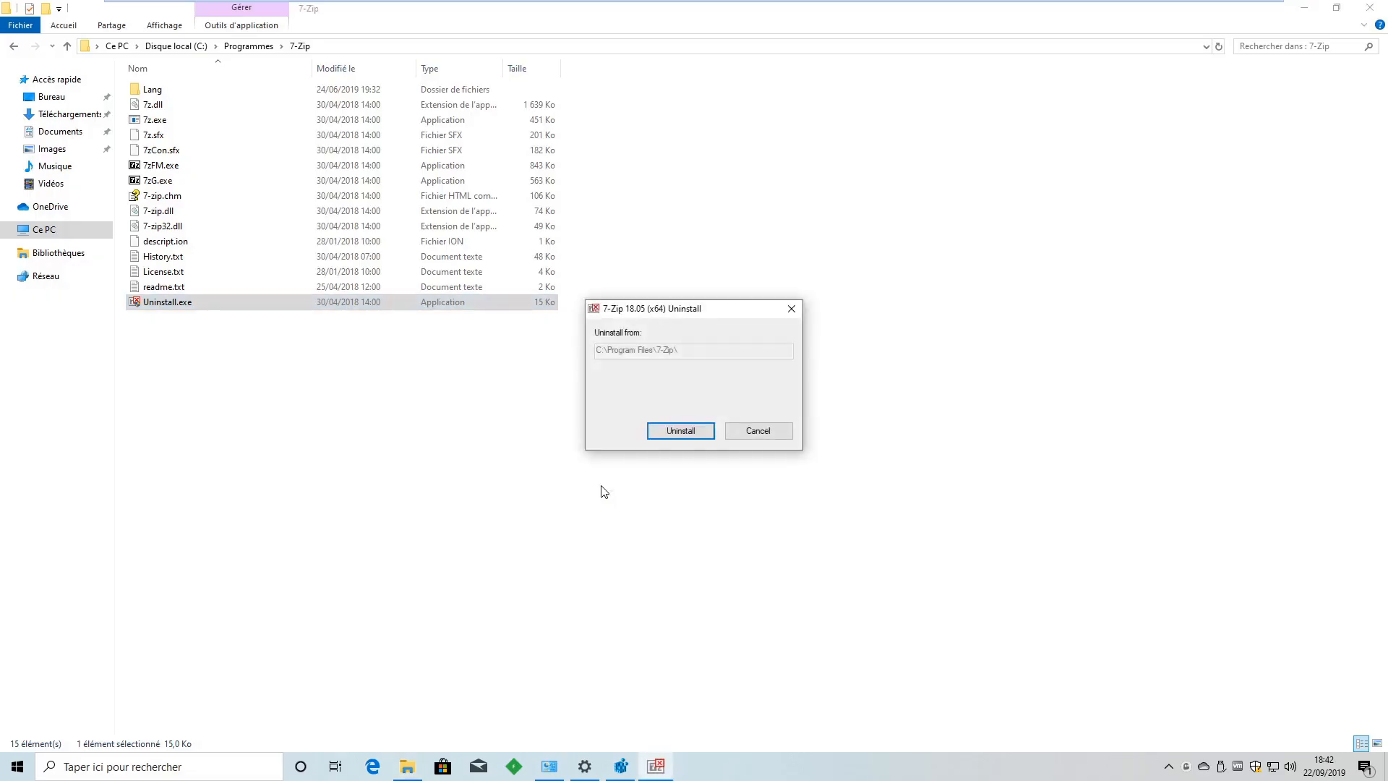
click(710, 432)
click(710, 432)
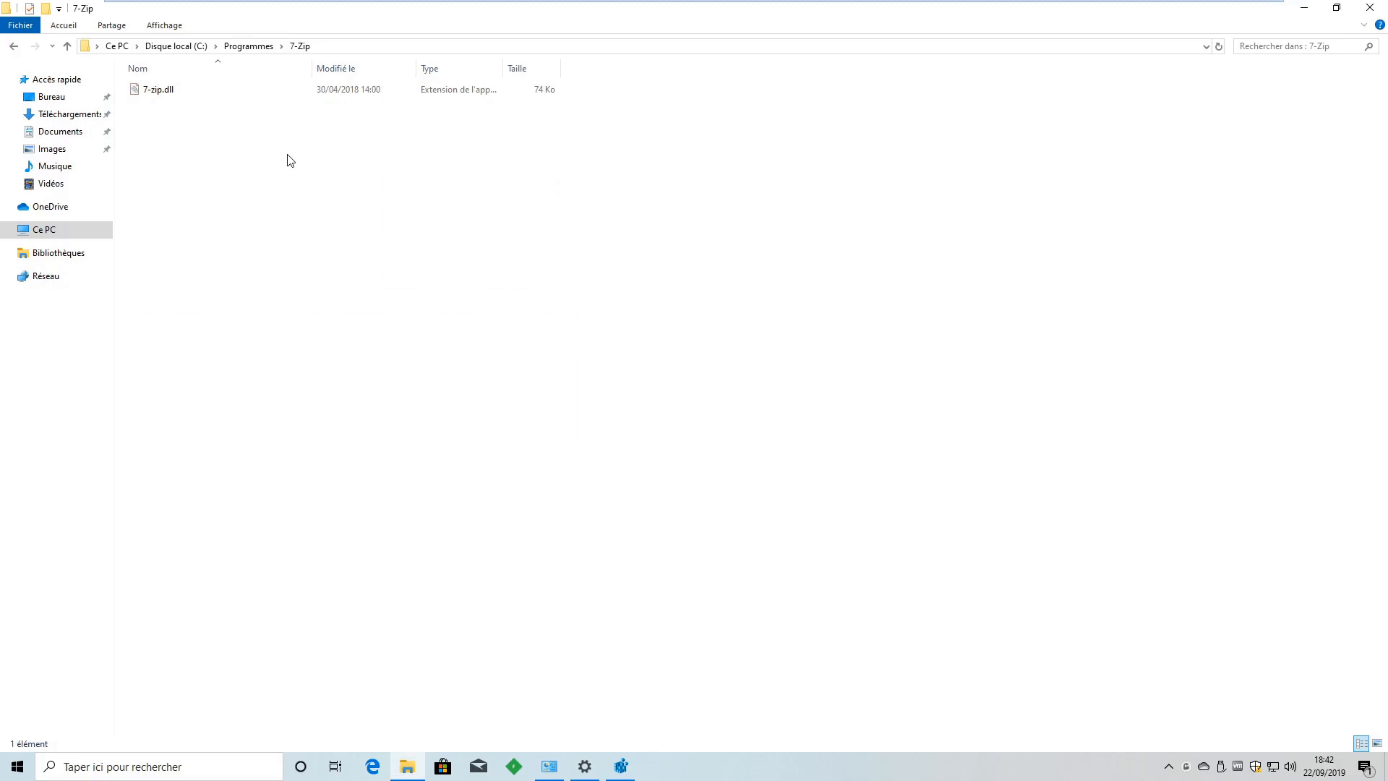
Step: Check the Programmes et fonctionnalités list and the contents of the 7-Zip folder for traces left by the uninstallation
click(549, 767)
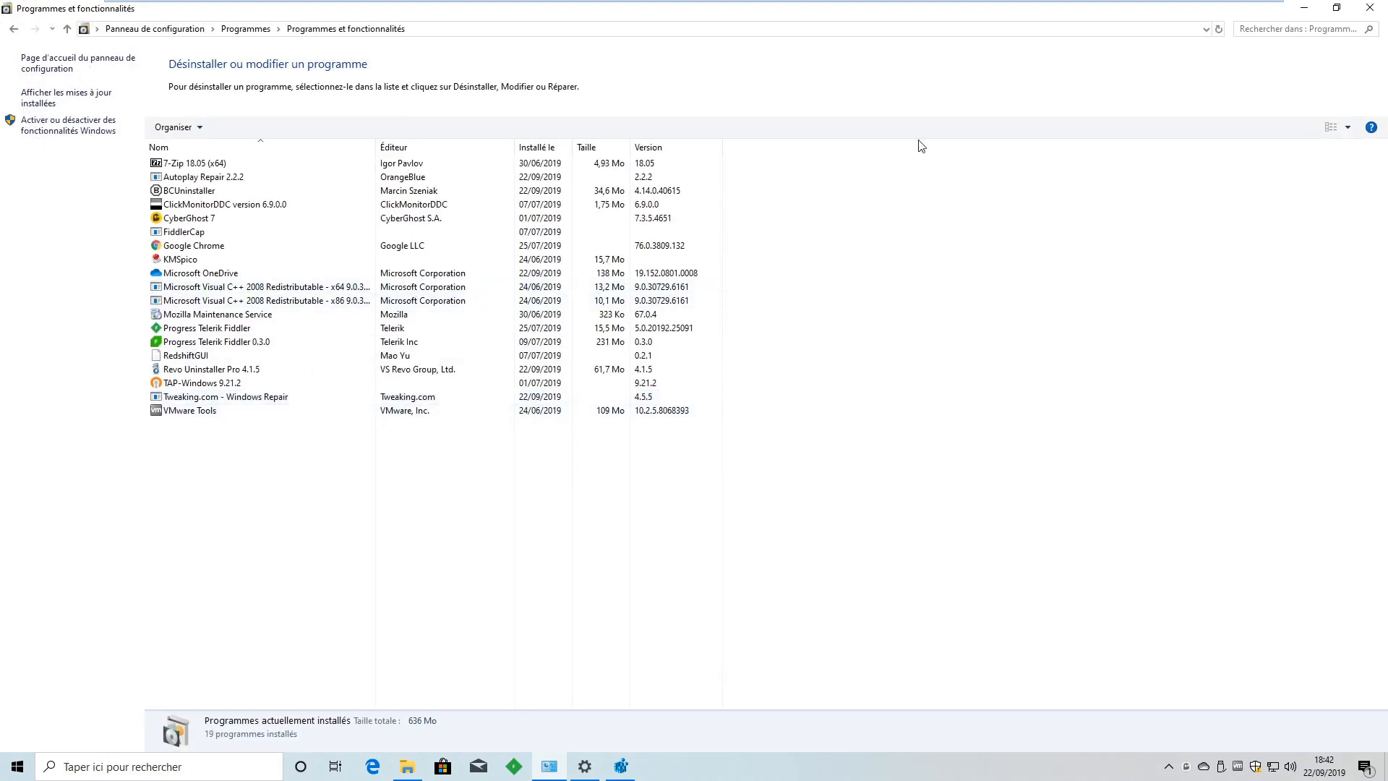
click(1304, 8)
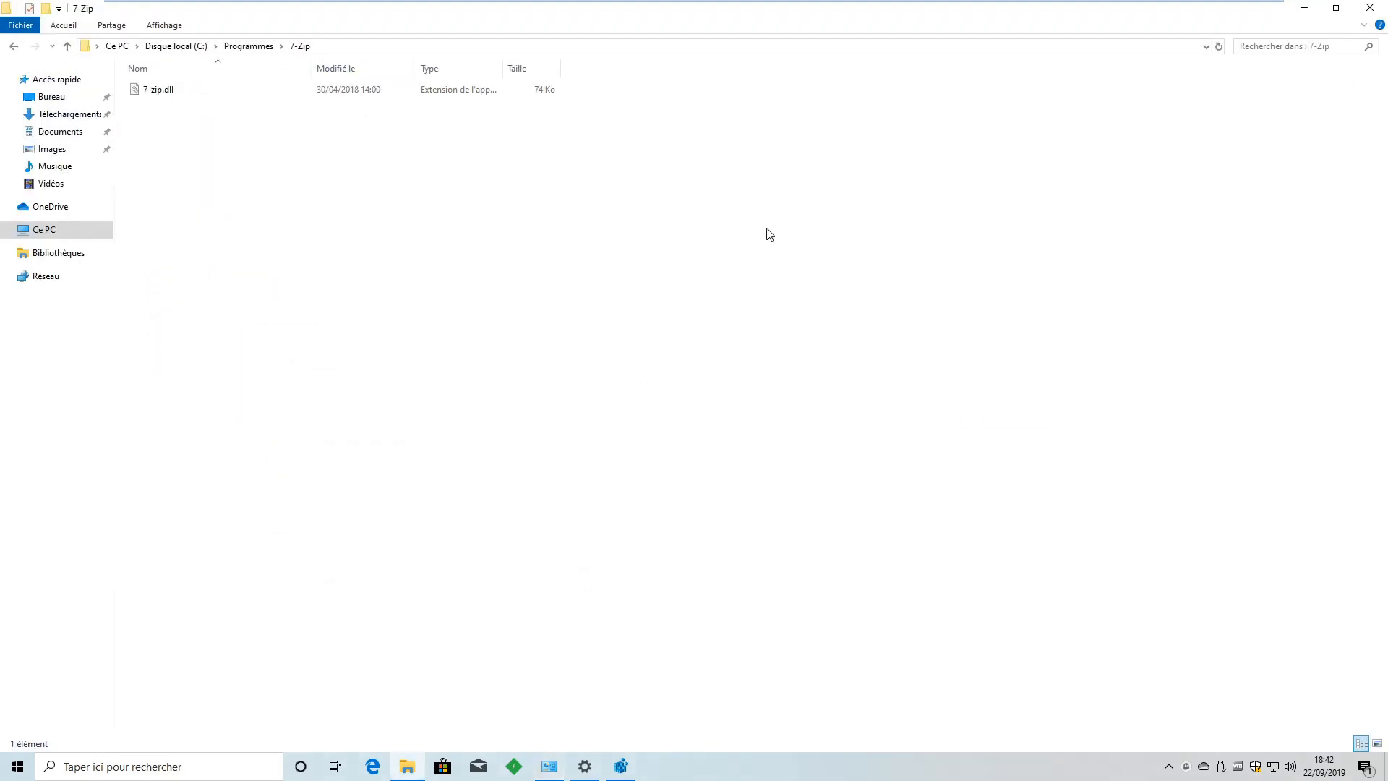
click(257, 48)
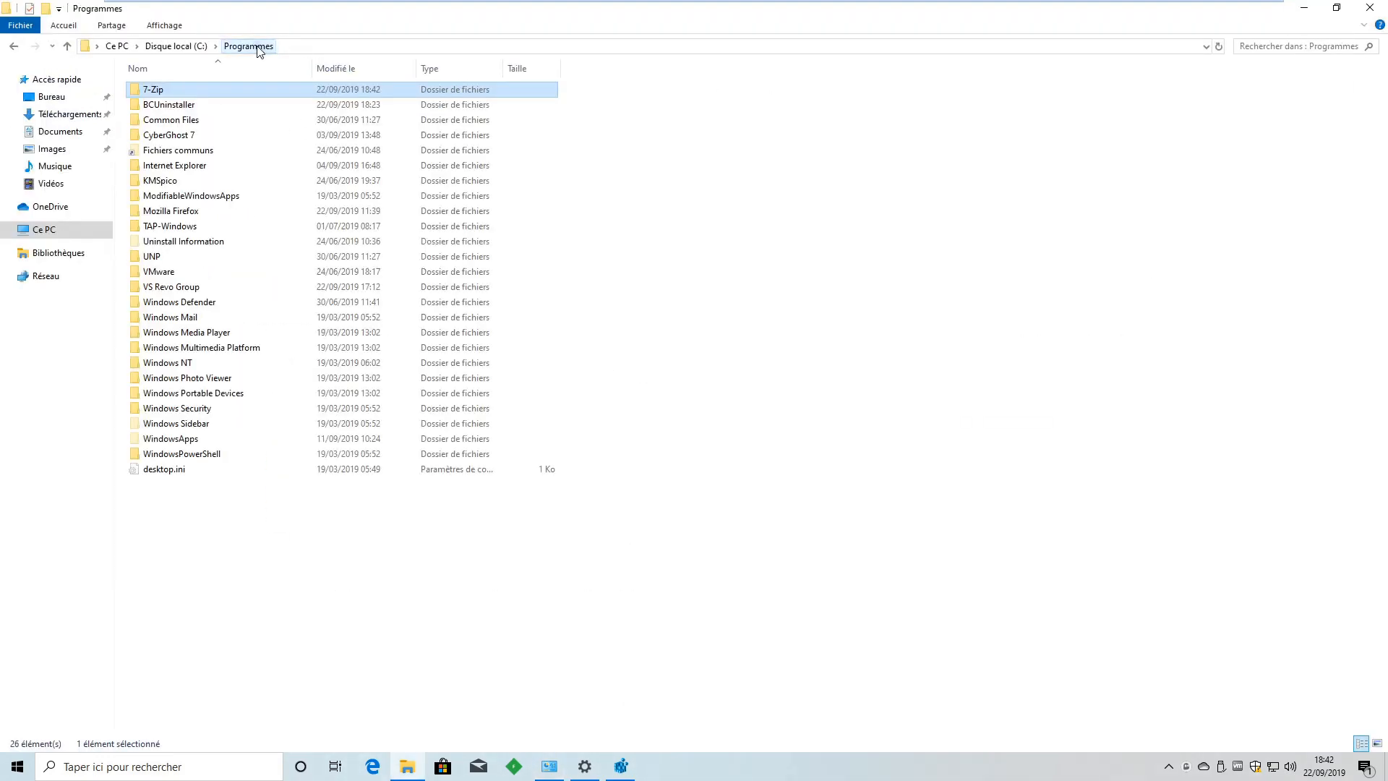
double_click(197, 89)
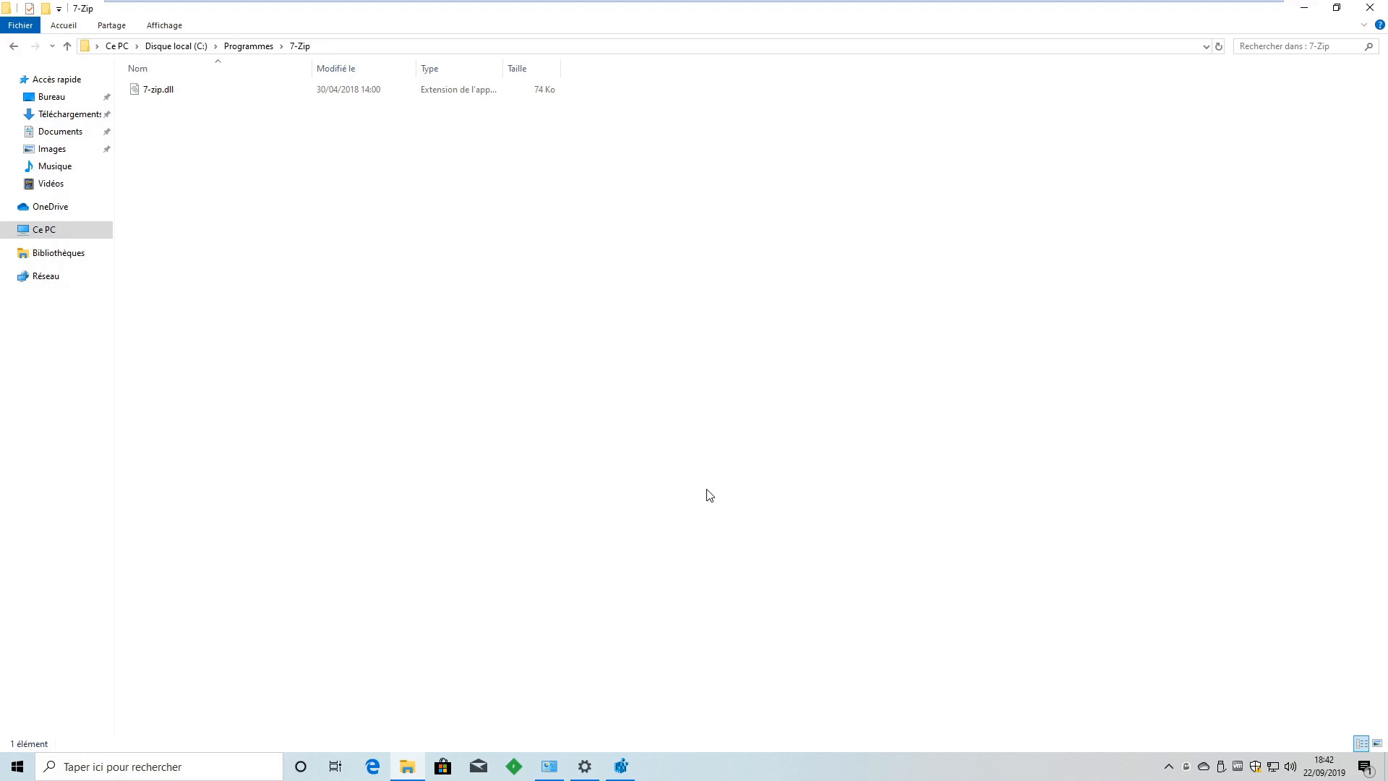
click(549, 766)
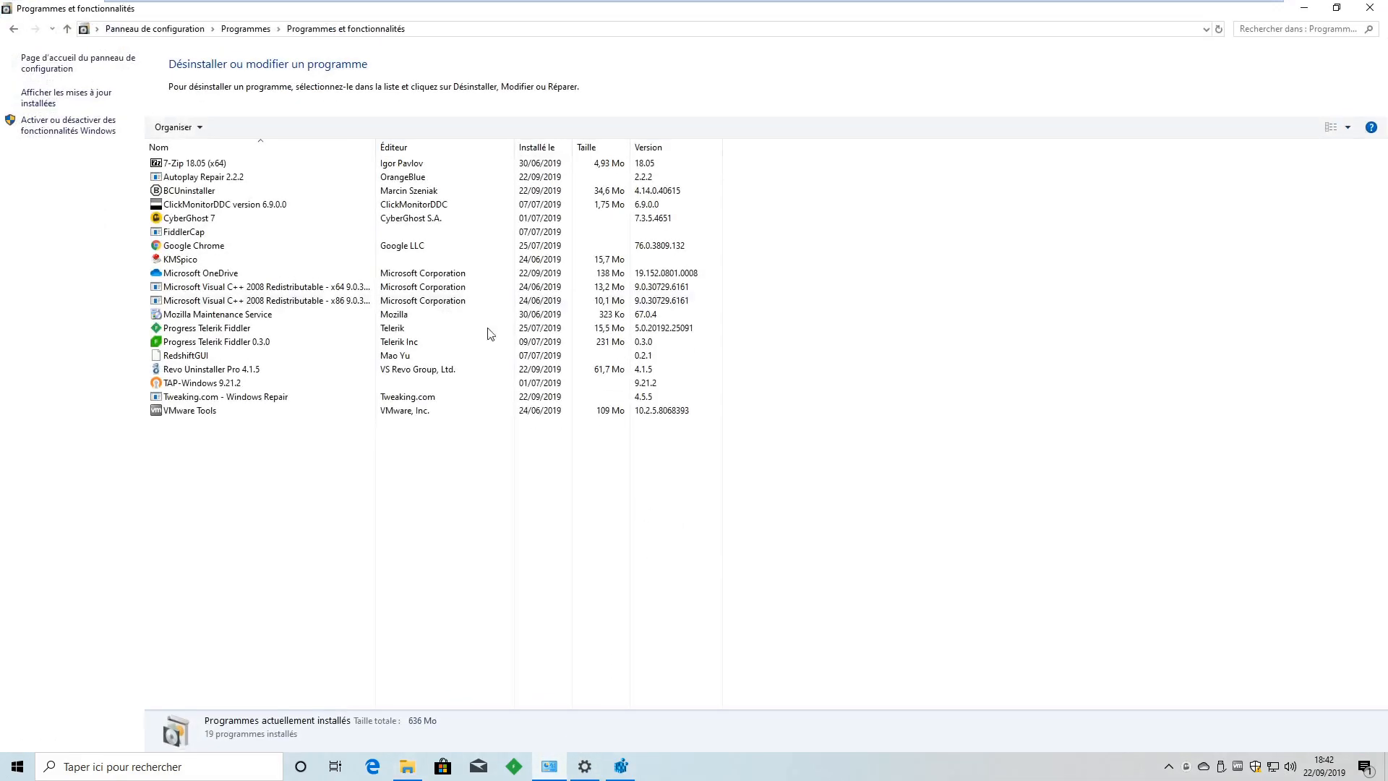
click(1303, 12)
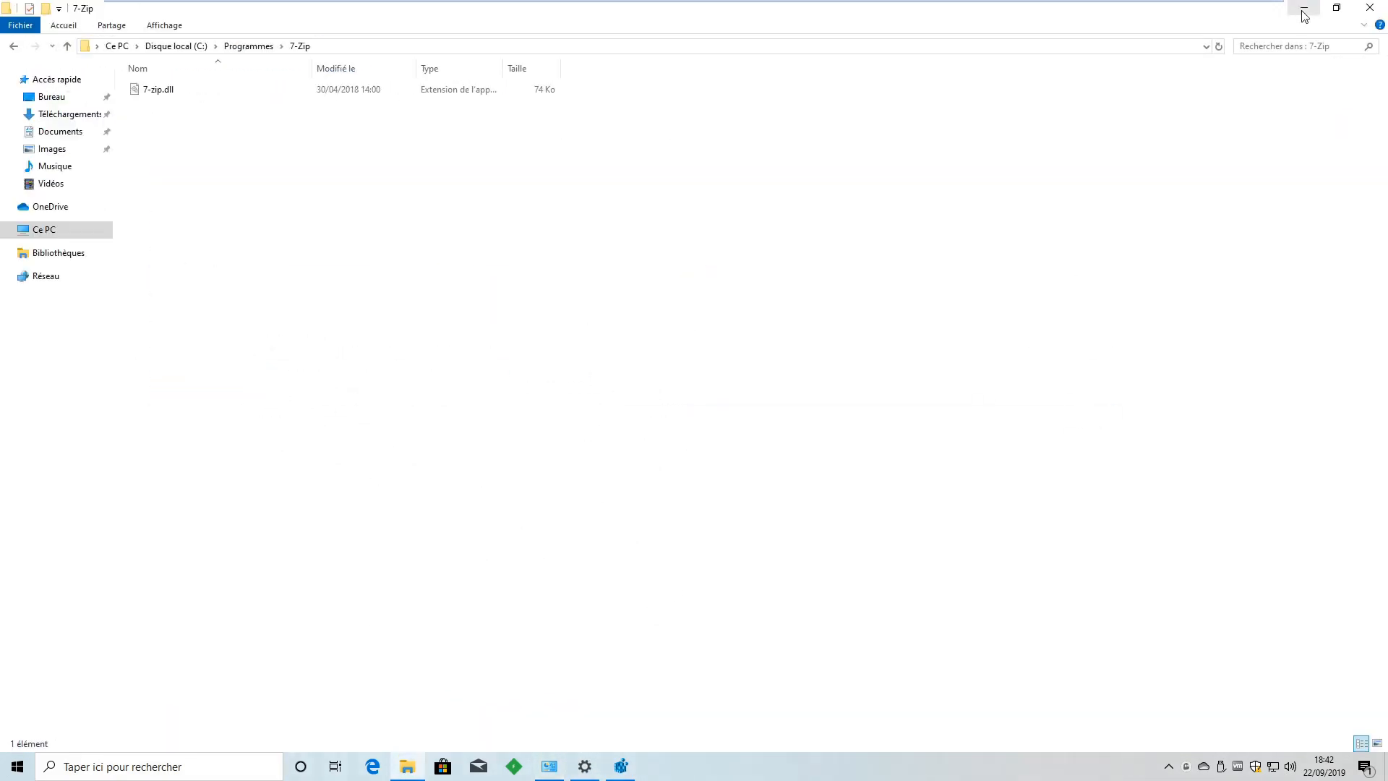
Step: Minimize File Explorer and move the Revo Uninstaller Pro and BCUninstaller shortcuts together, up and to the left on the desktop
click(1303, 11)
click(1303, 12)
drag(753, 432, 670, 551)
click(683, 451)
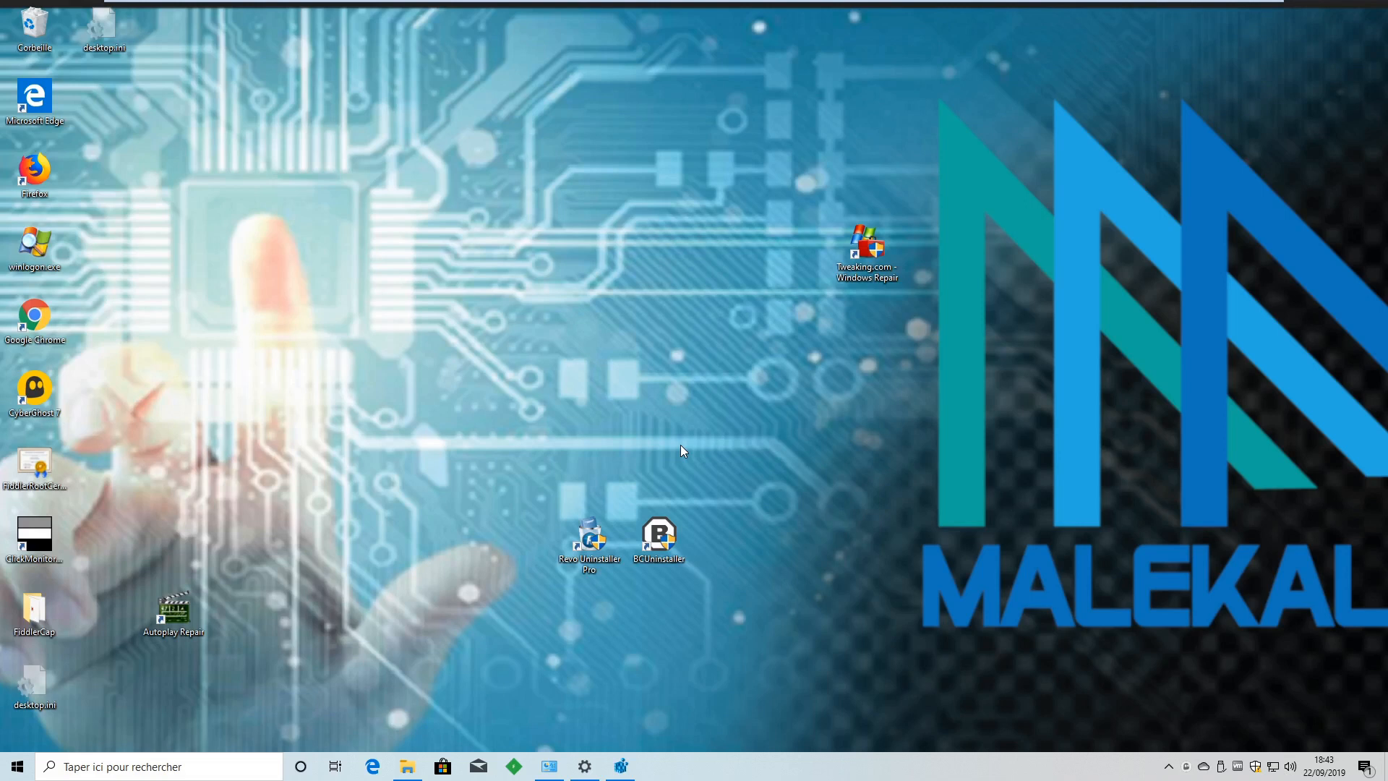
drag(481, 458, 688, 627)
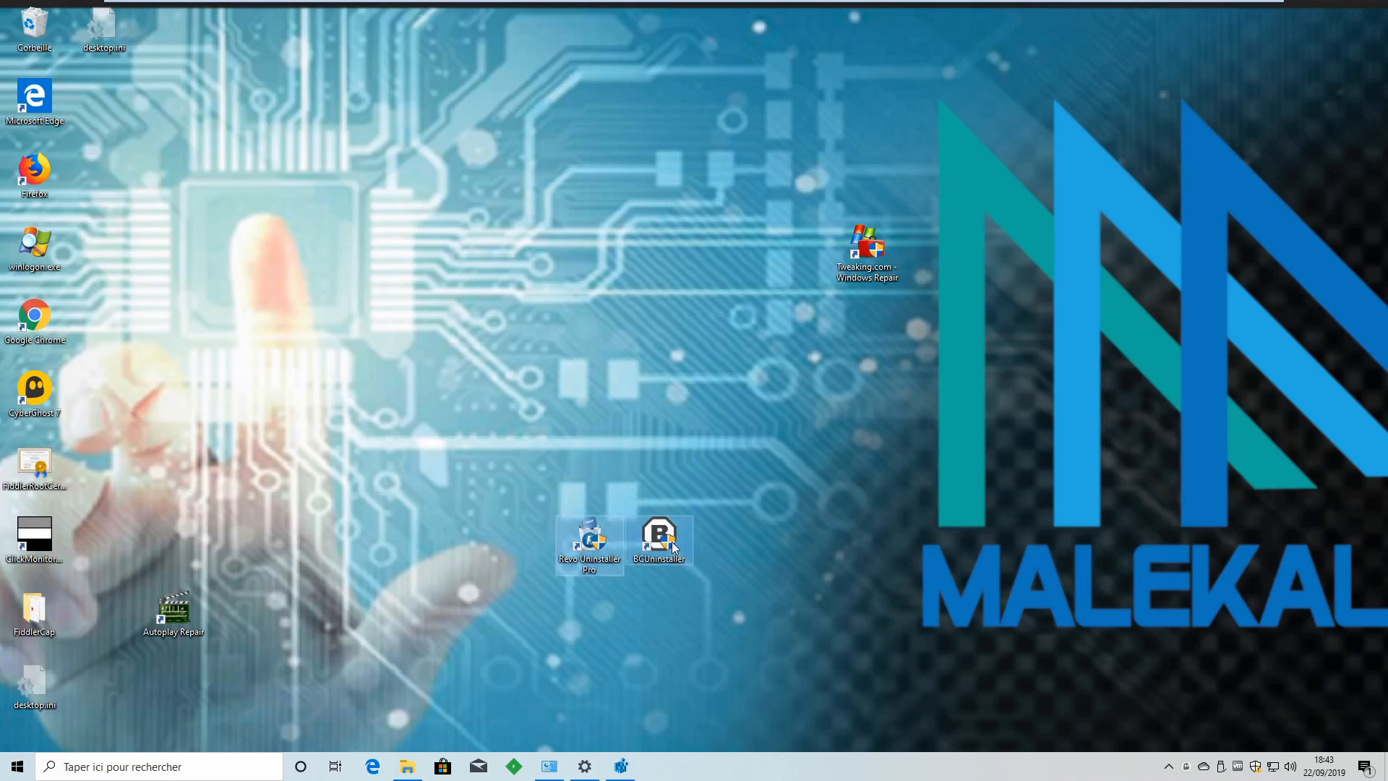
drag(671, 541, 519, 393)
click(518, 392)
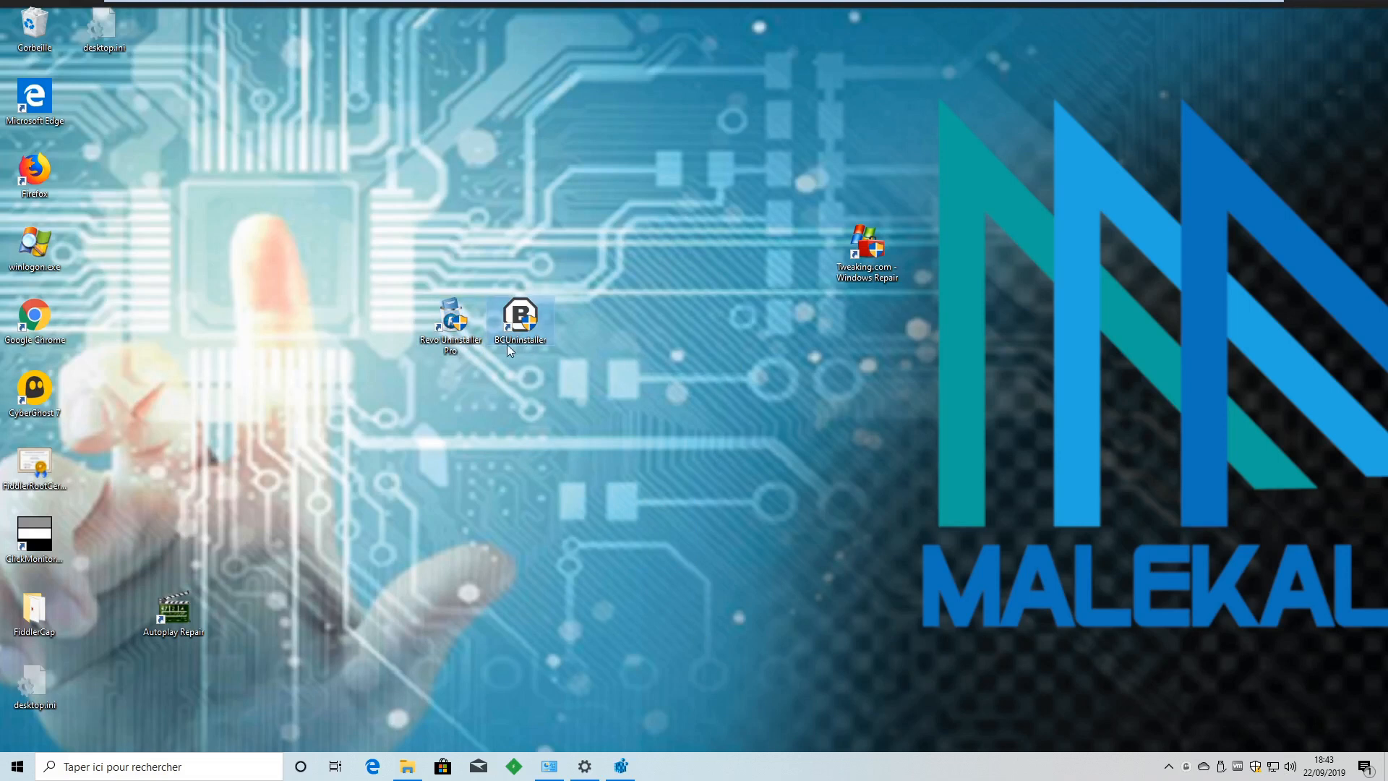
Step: Launch Revo Uninstaller Pro with authorization in a maximized window and compare its program list with the Uninstall registry key
double_click(451, 328)
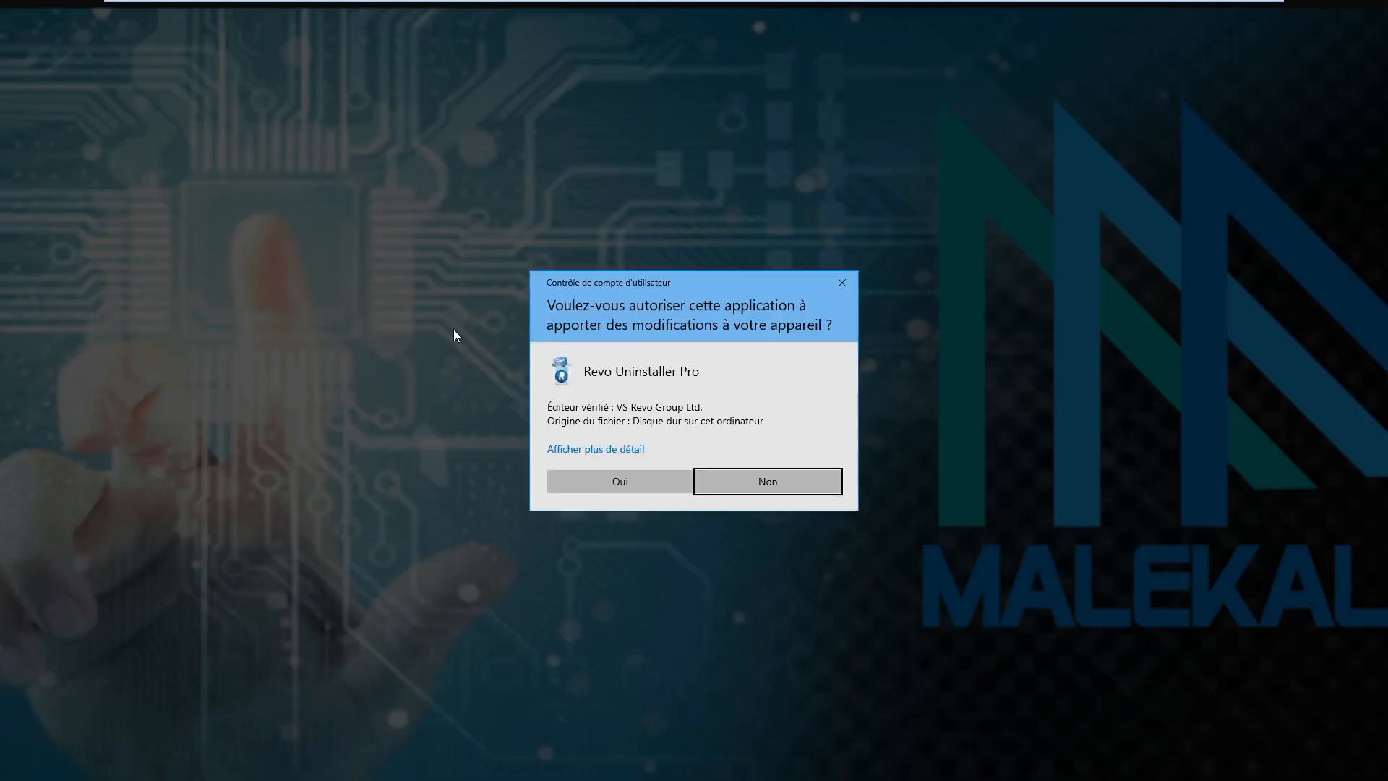
click(616, 488)
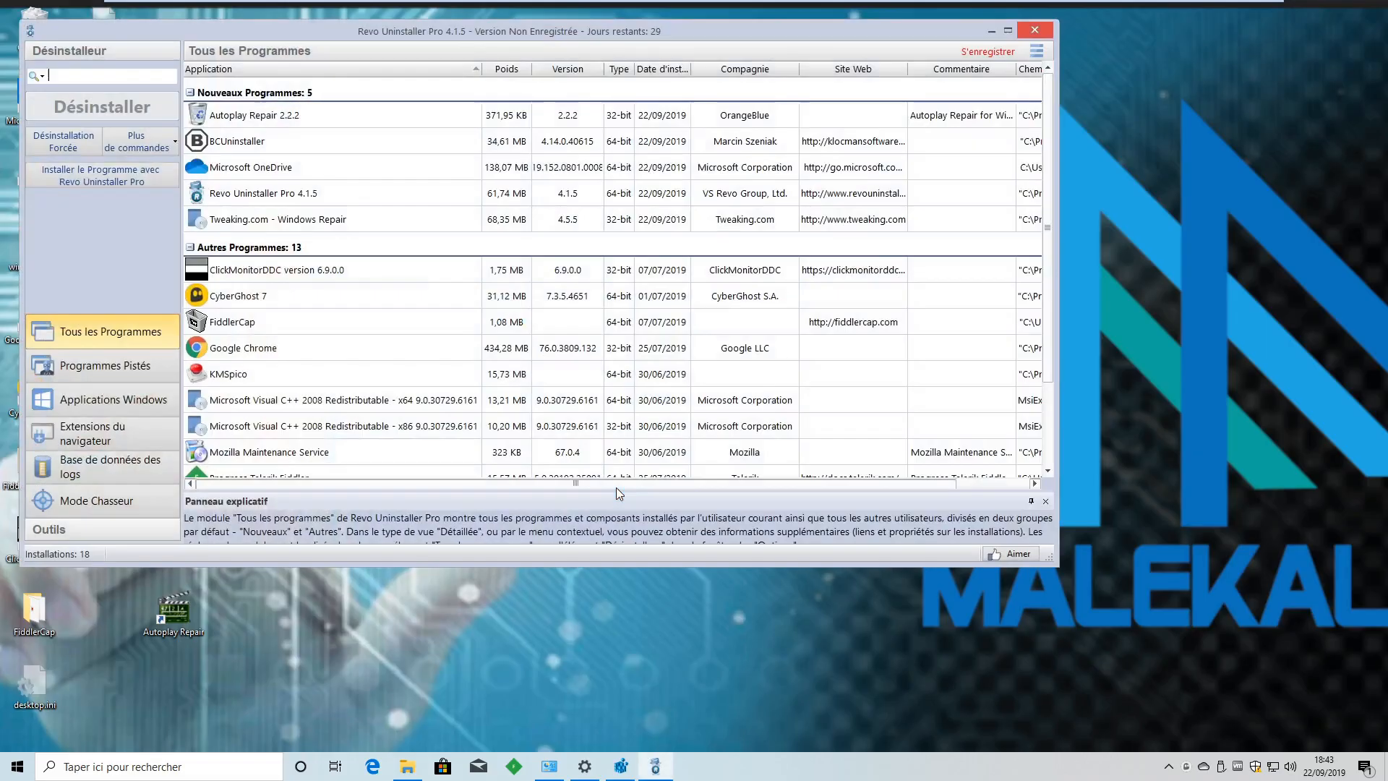
click(1008, 30)
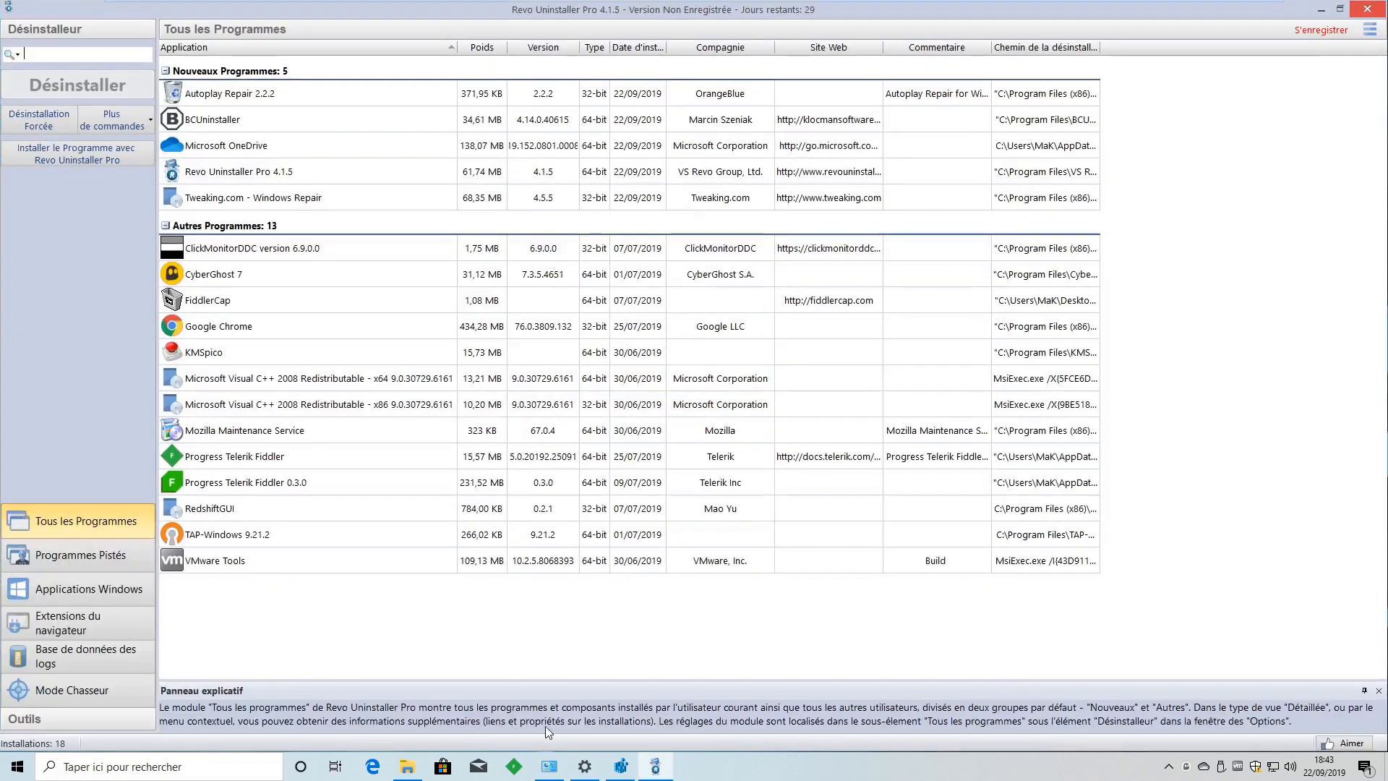
click(620, 765)
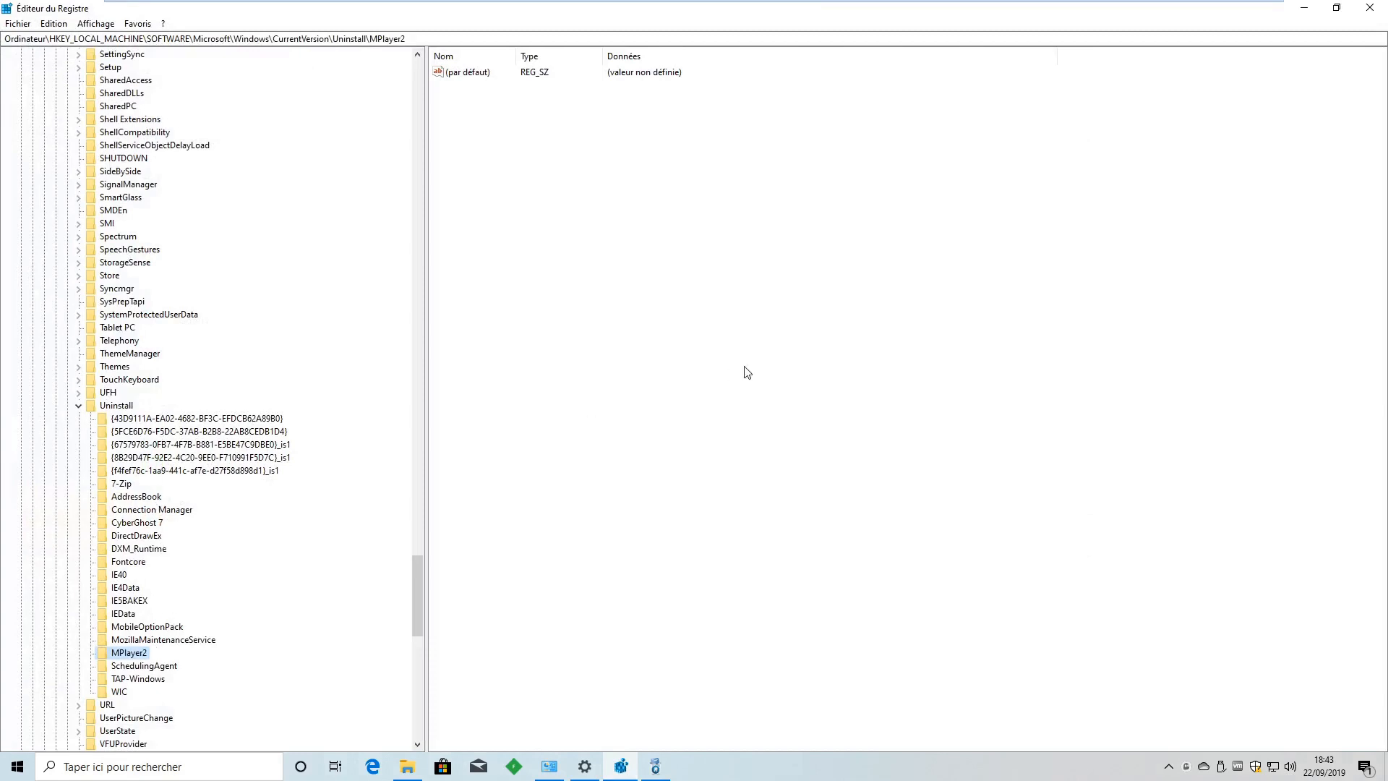
click(1305, 8)
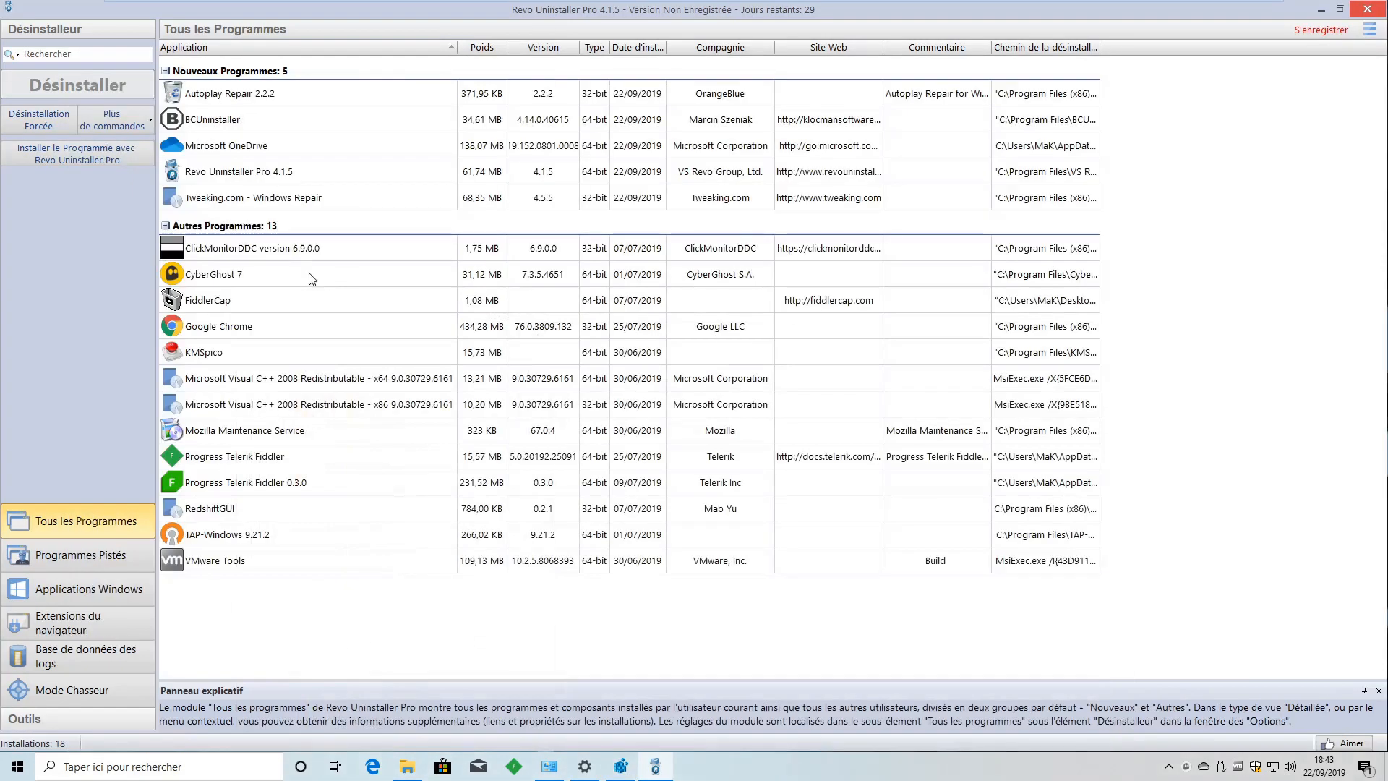
click(280, 324)
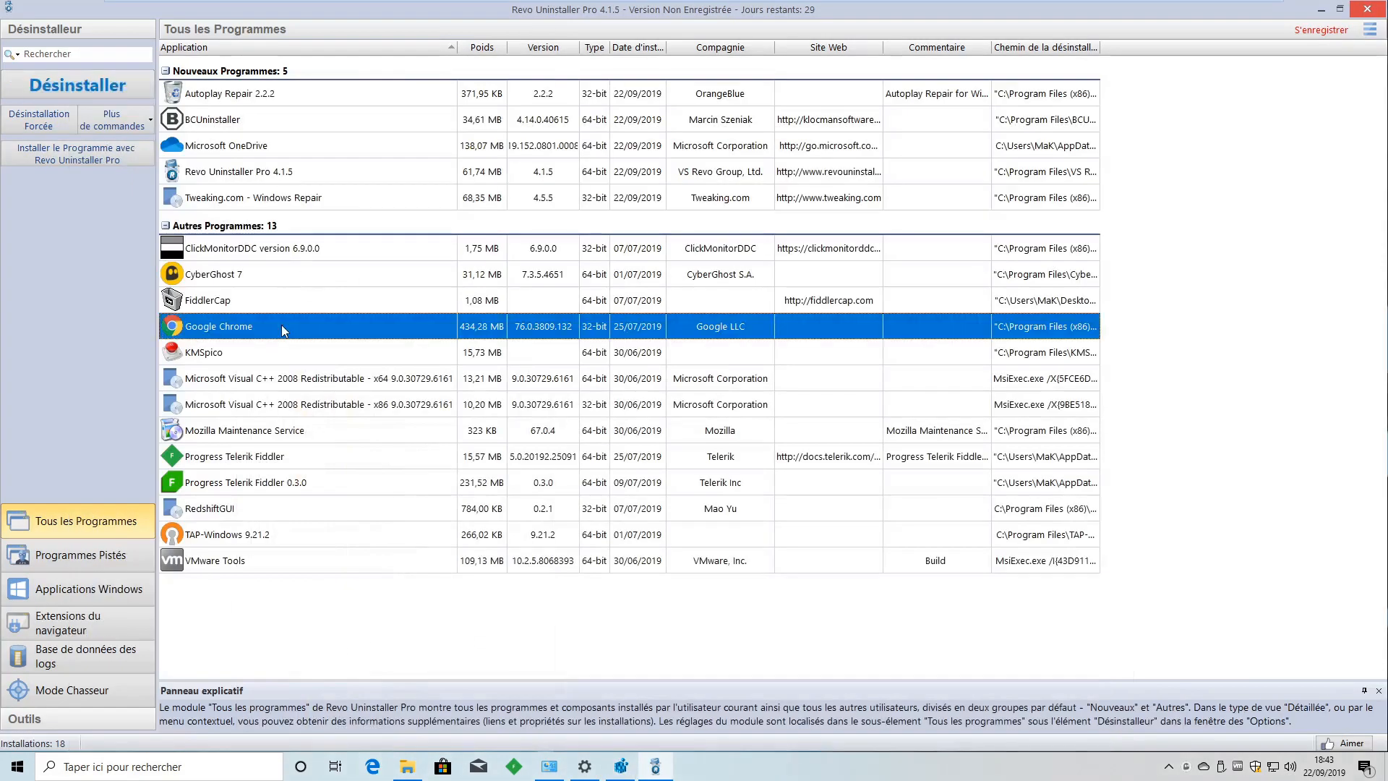
right_click(328, 330)
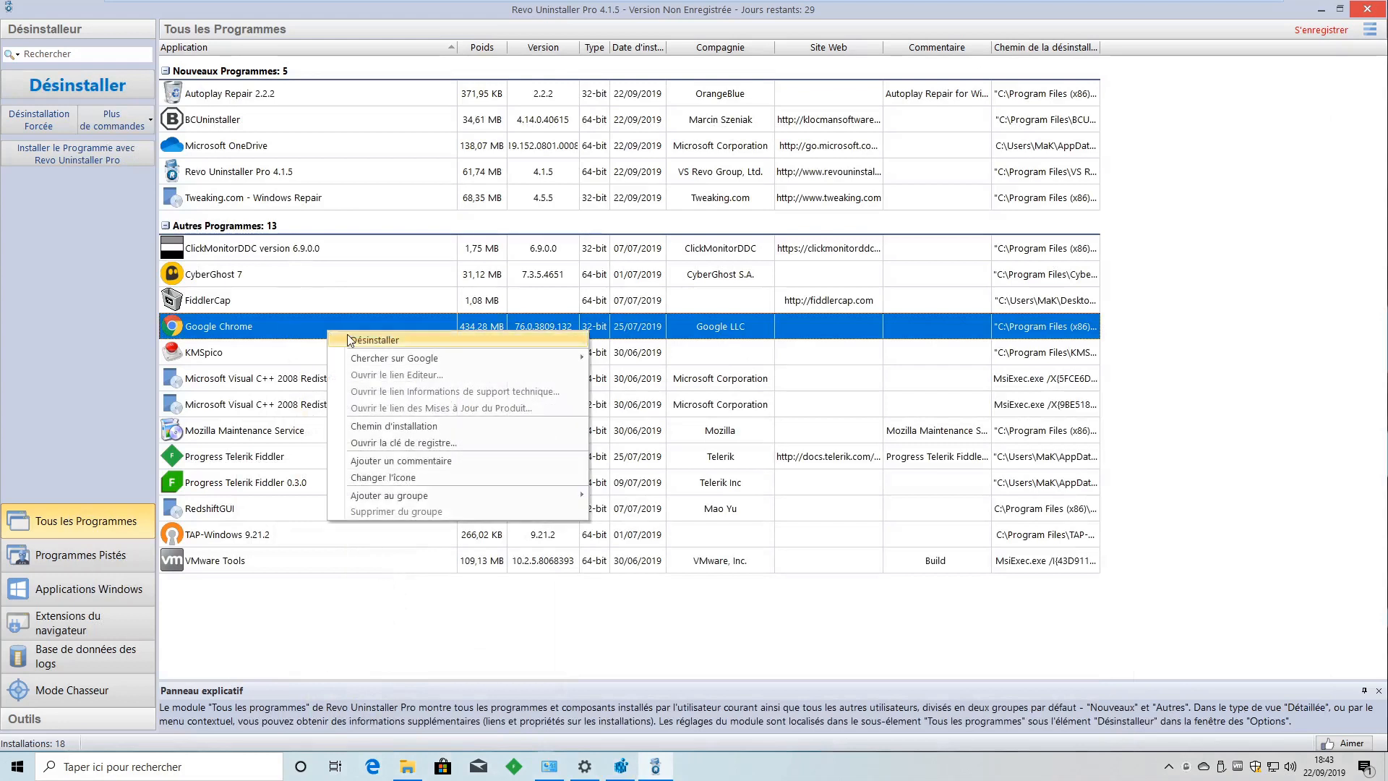
click(349, 341)
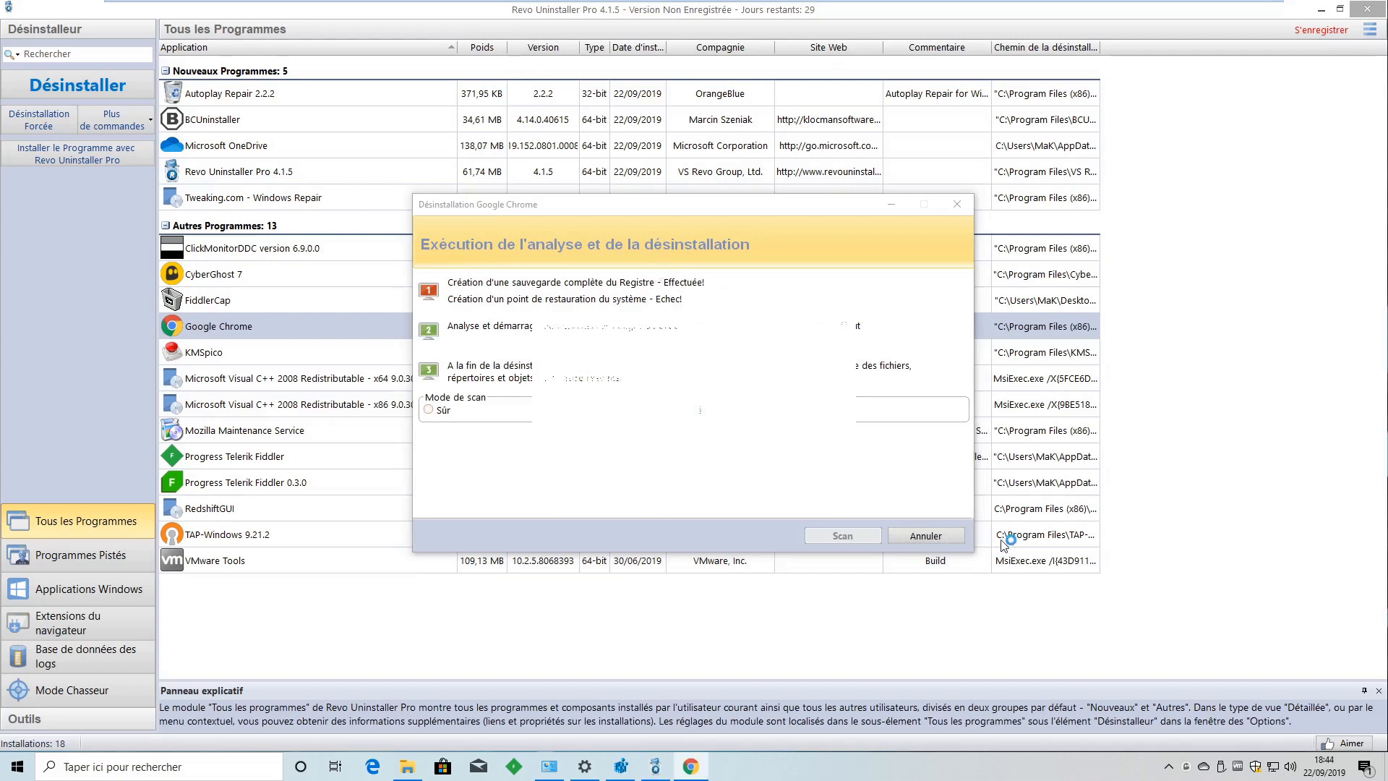
click(948, 532)
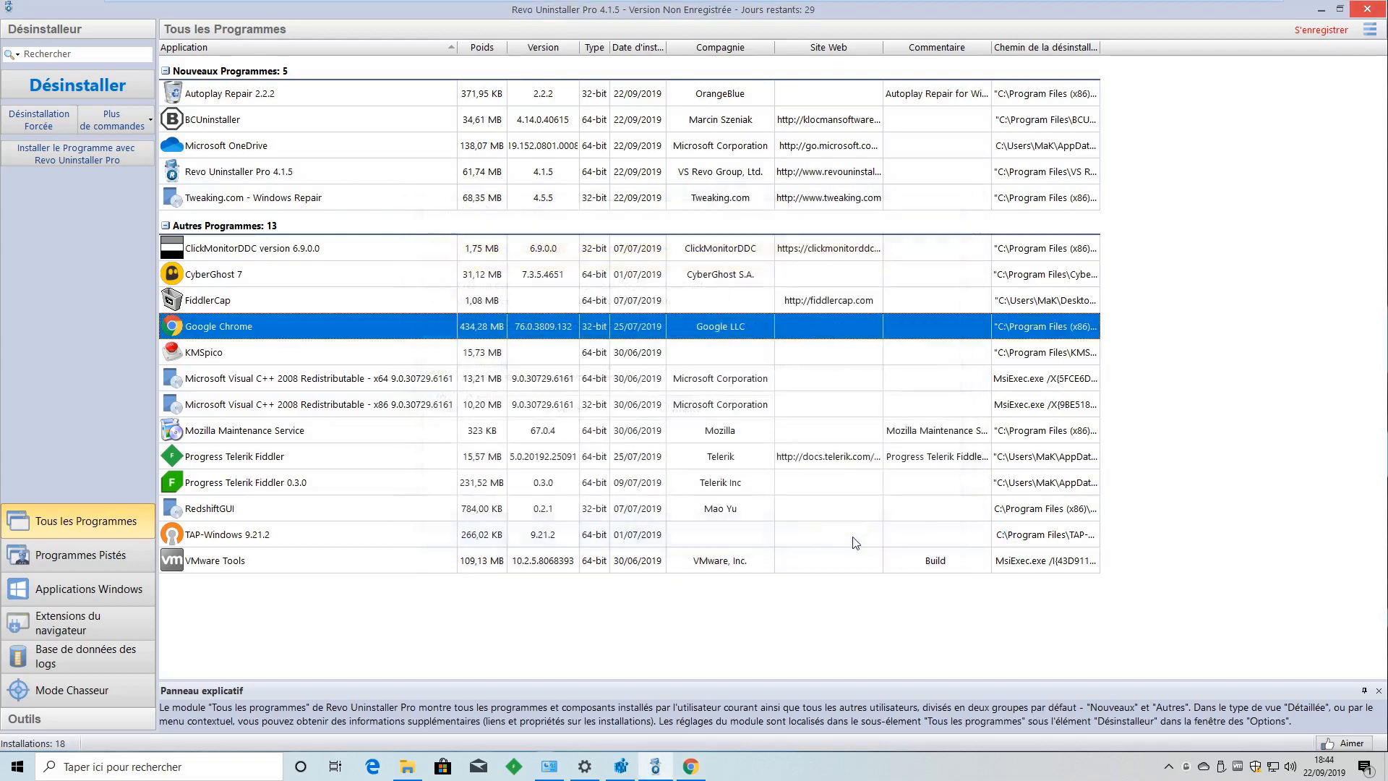
Step: Uninstall Progress Telerik Fiddler with its built-in uninstaller, including all of its related settings
click(280, 457)
right_click(268, 461)
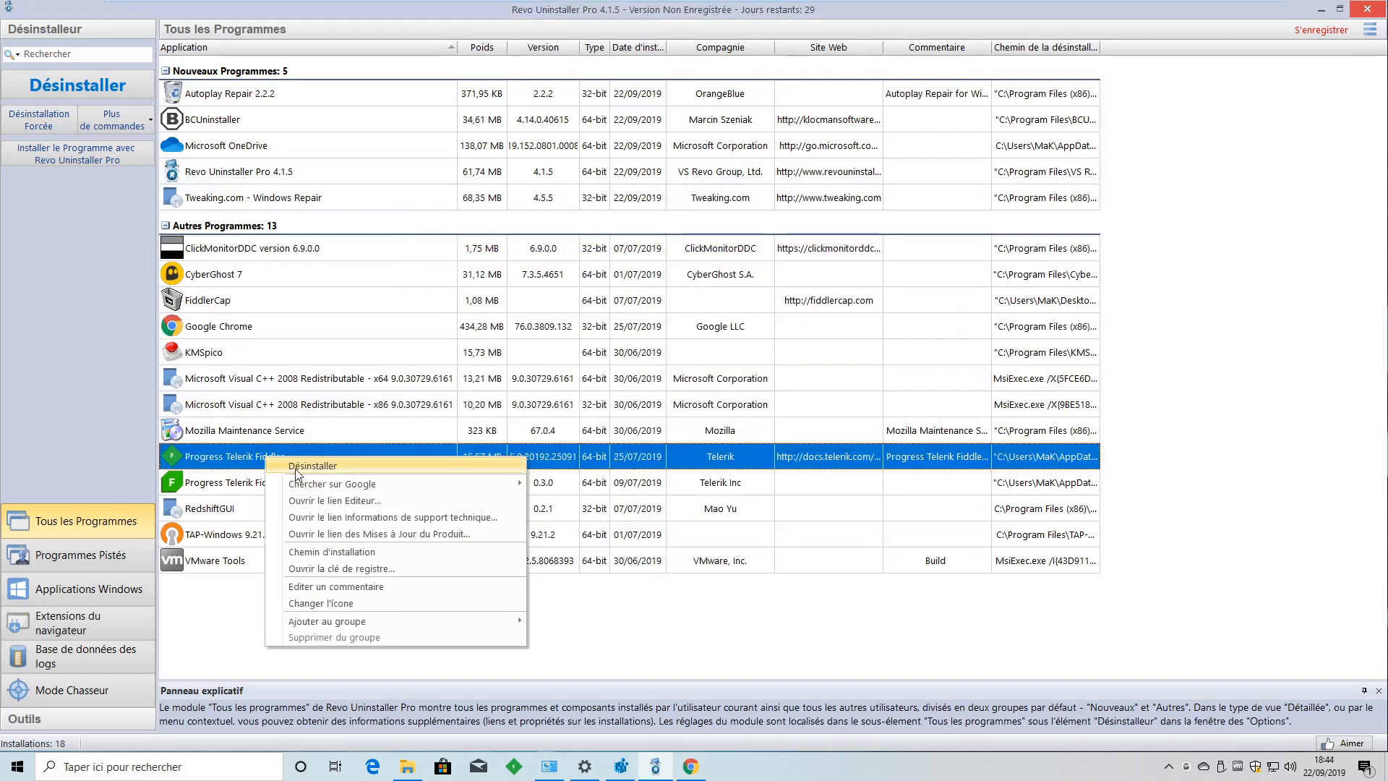
click(283, 465)
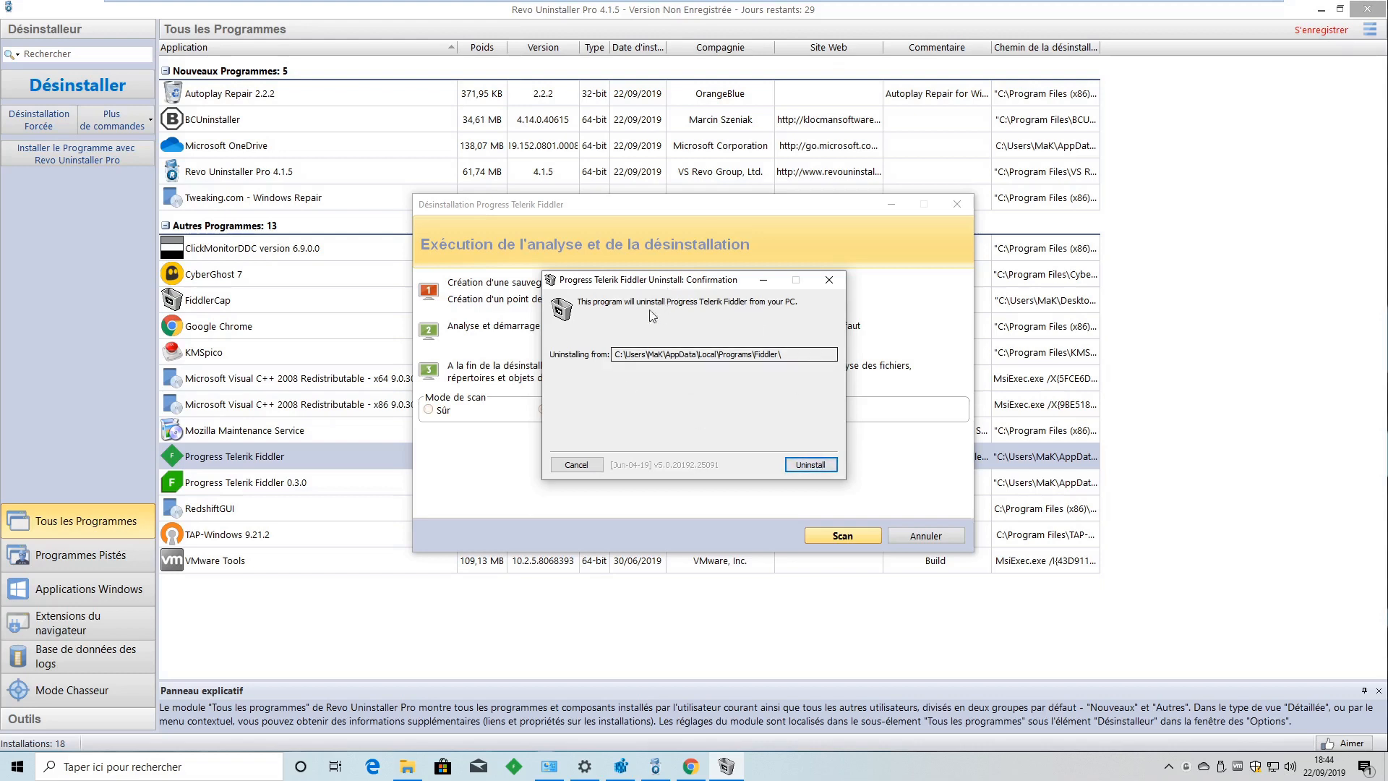
click(810, 466)
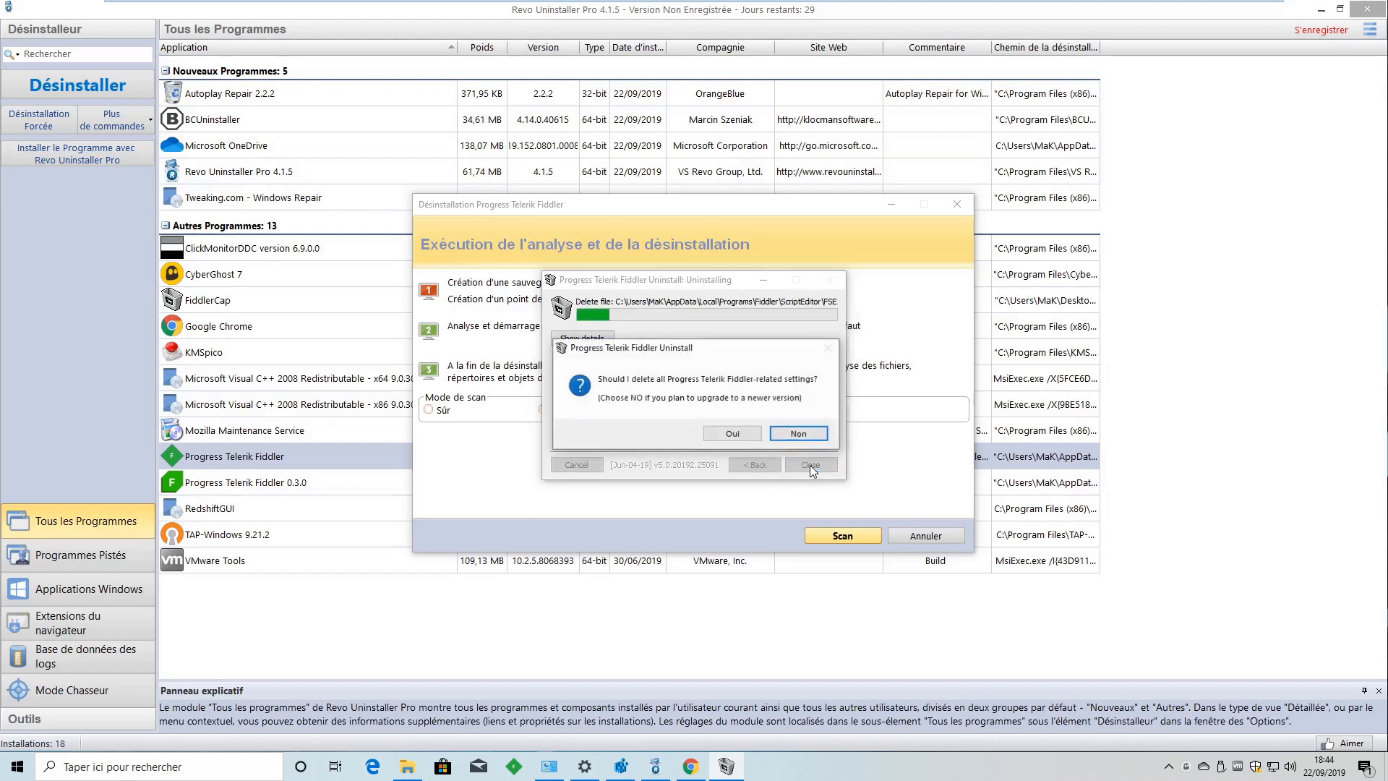
click(741, 433)
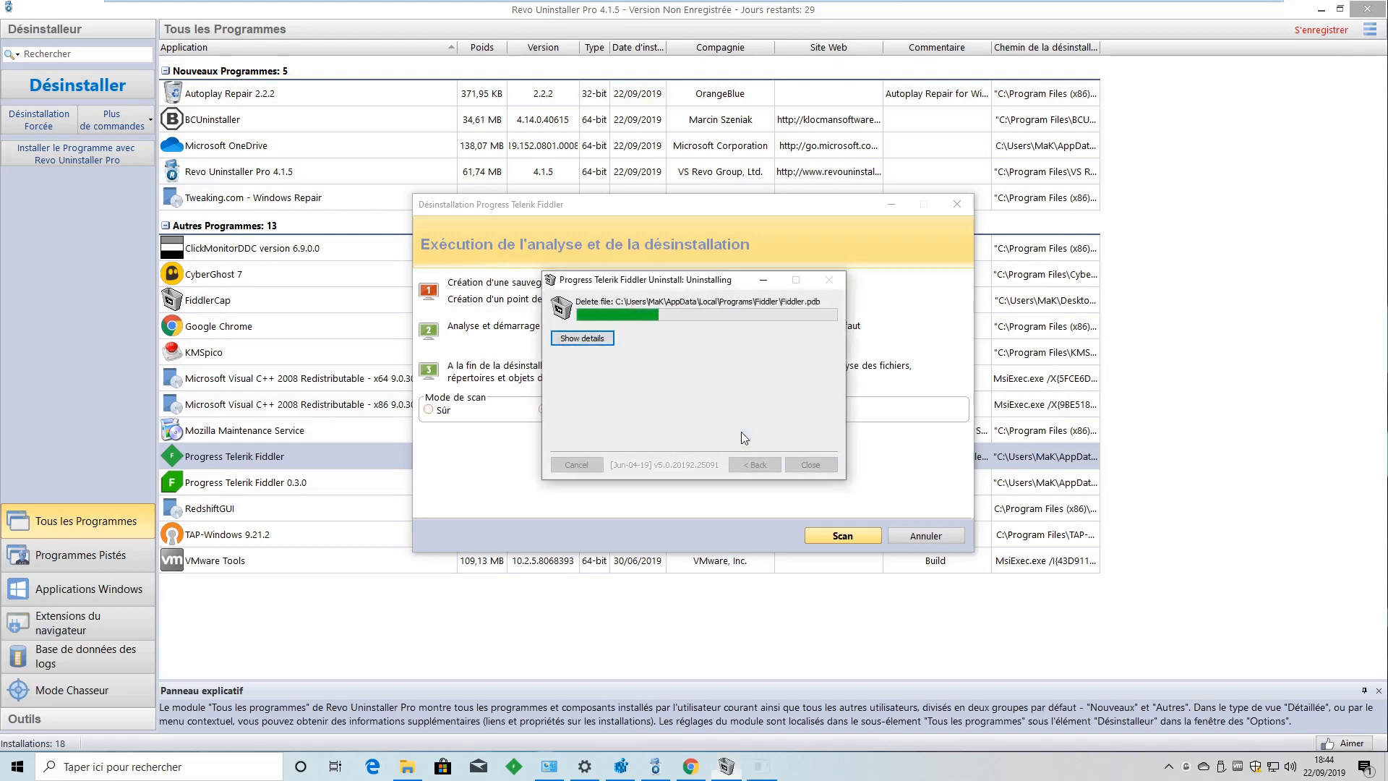
click(811, 464)
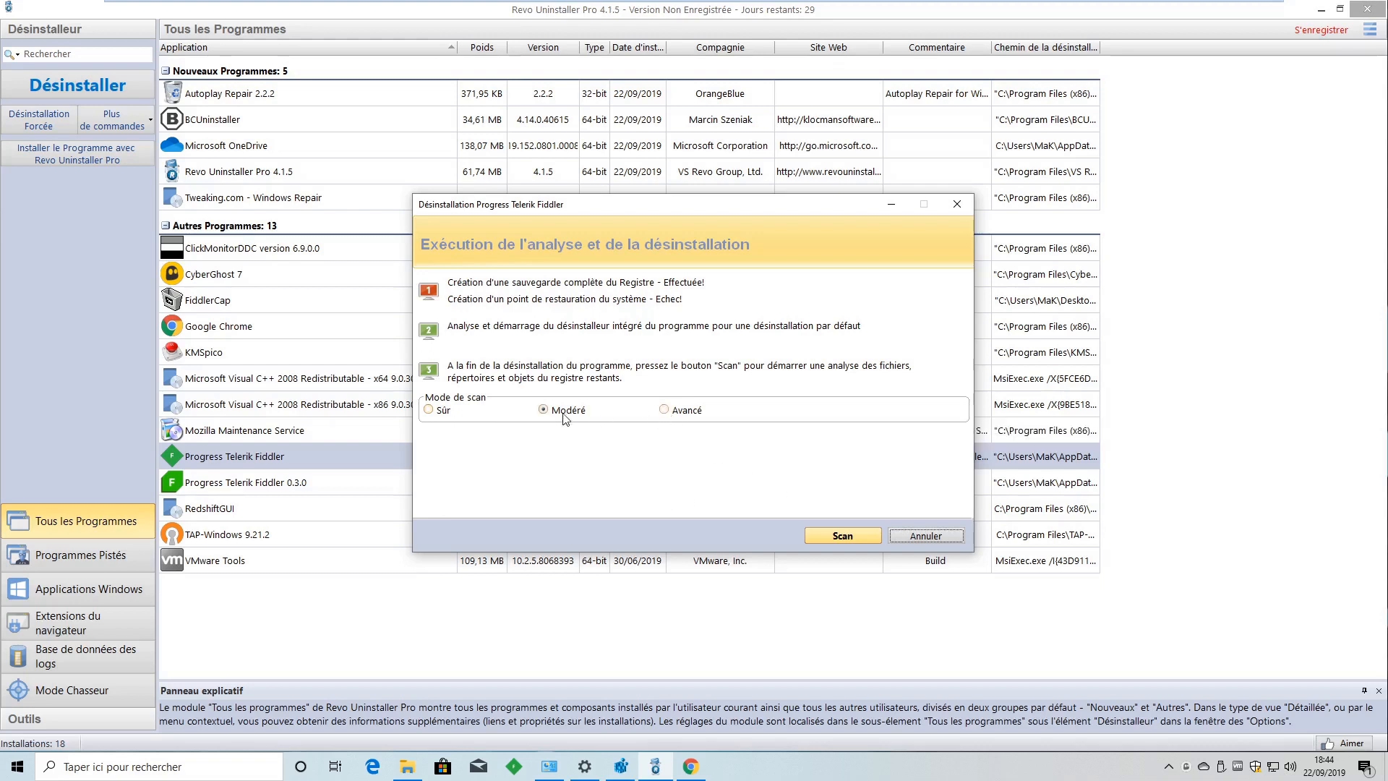
Step: Scan for leftovers in Modéré mode and delete all registry items found for Progress Telerik Fiddler under Mon ordinateur
click(844, 535)
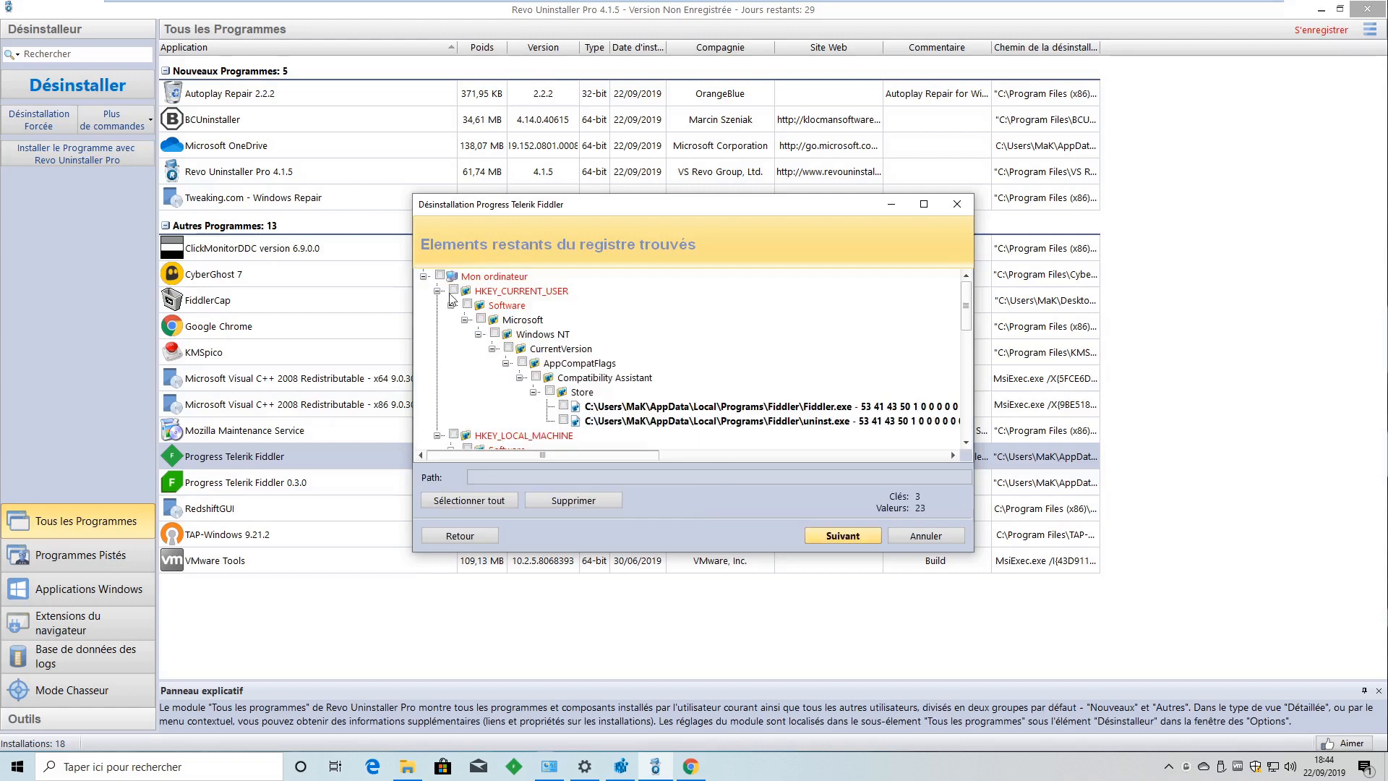
scroll(504, 390, down, 3)
scroll(504, 412, up, 3)
click(440, 276)
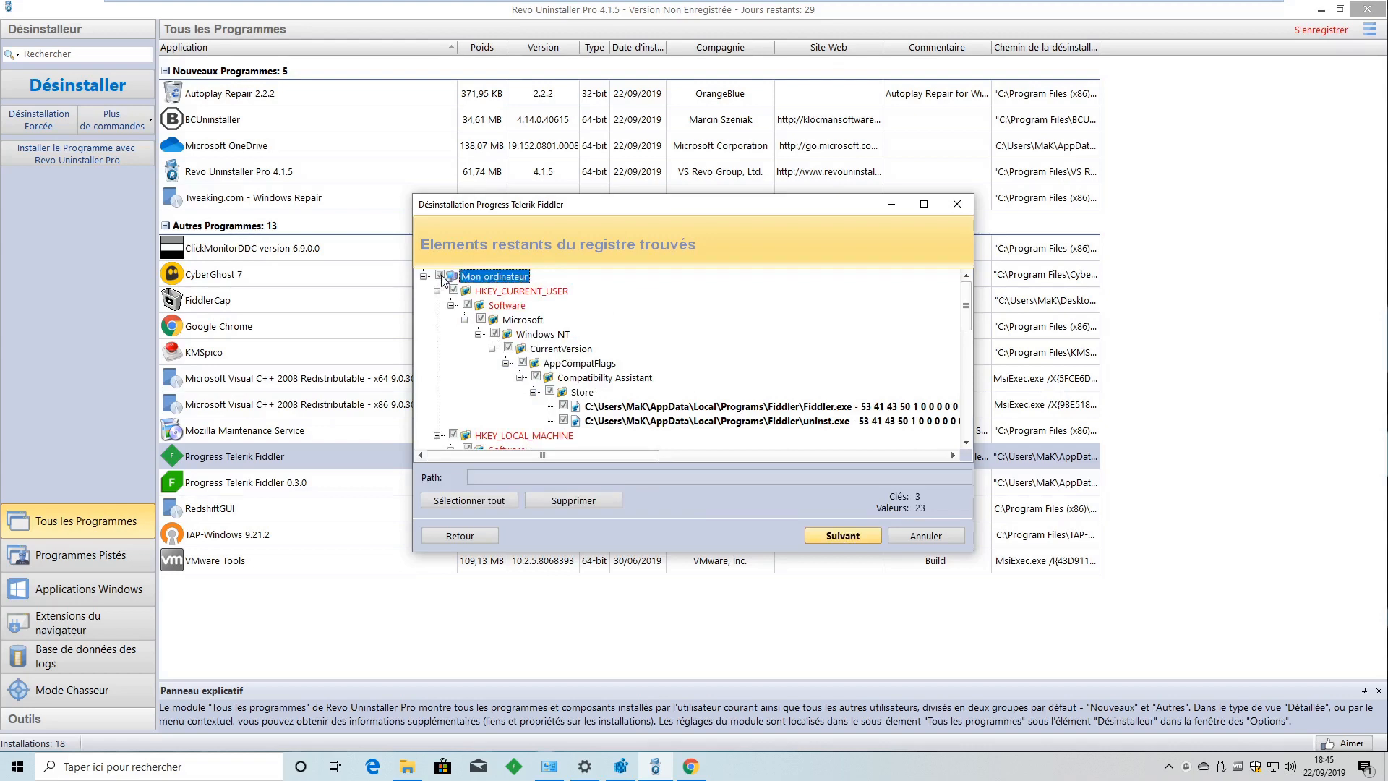
scroll(530, 387, down, 3)
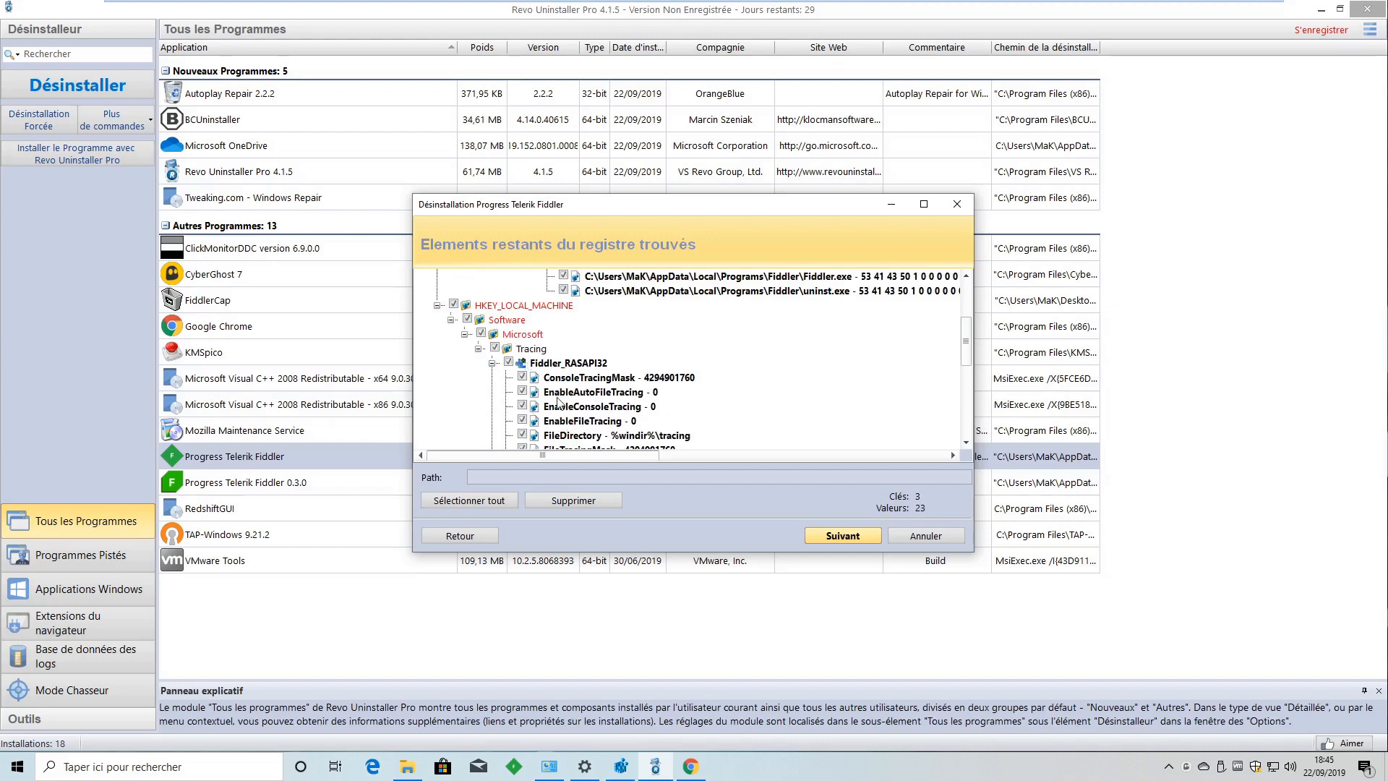
scroll(559, 402, down, 2)
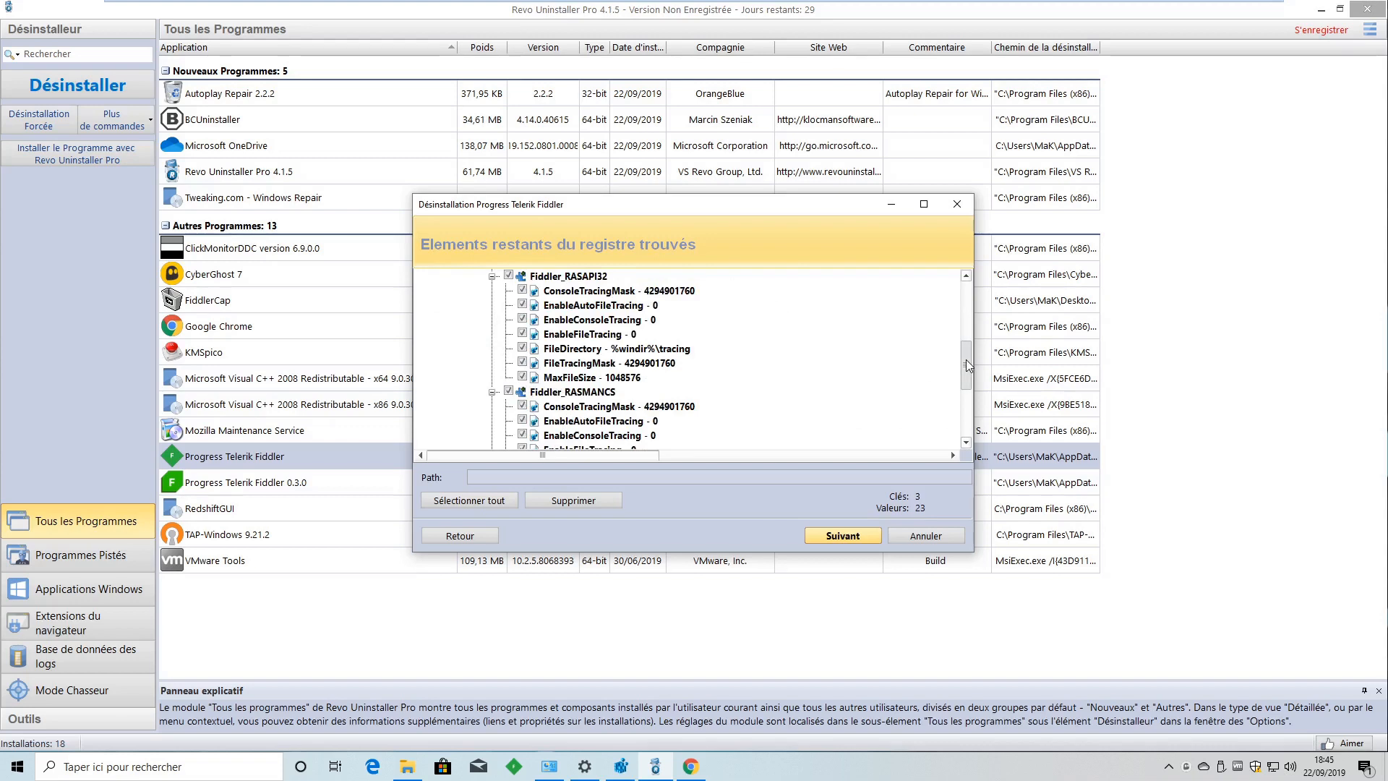
drag(966, 360, 970, 409)
scroll(939, 405, up, 5)
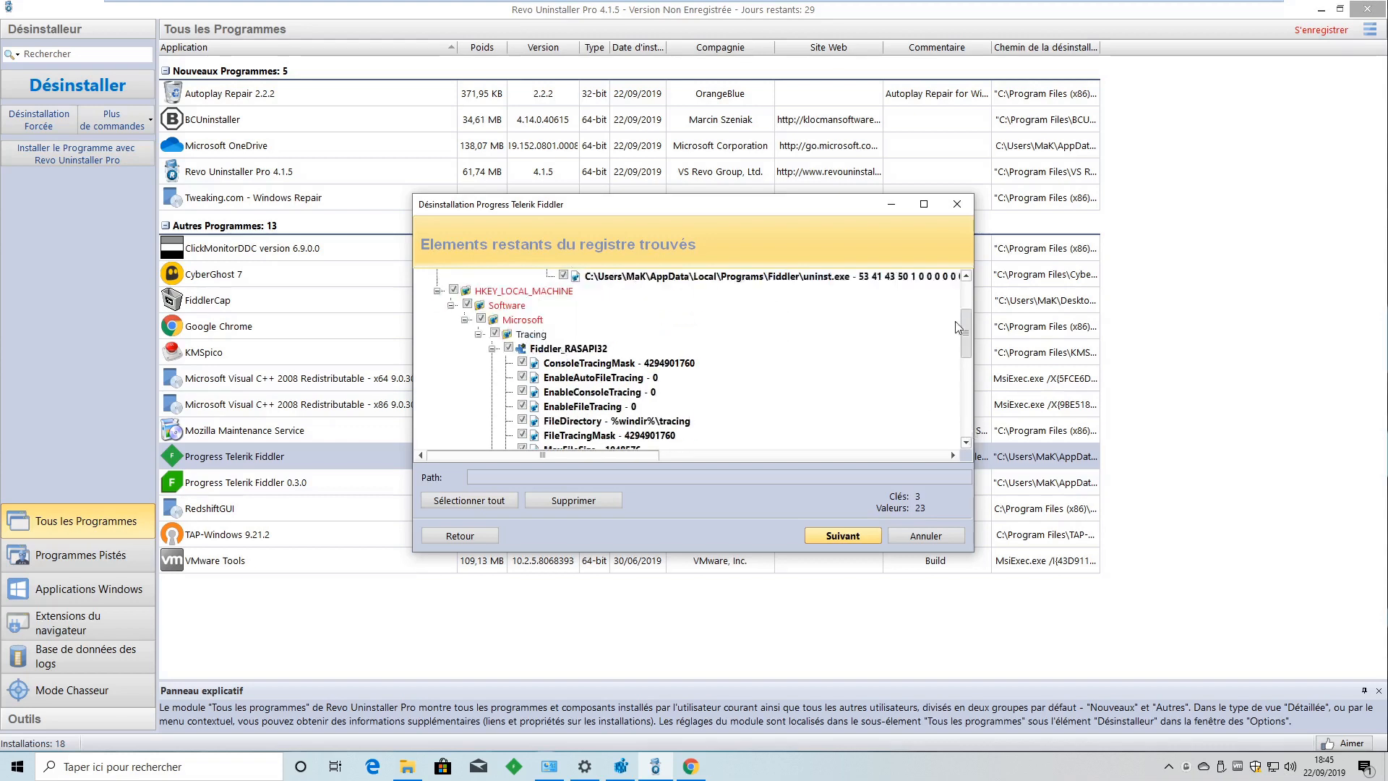
click(844, 537)
click(794, 416)
click(600, 501)
click(731, 418)
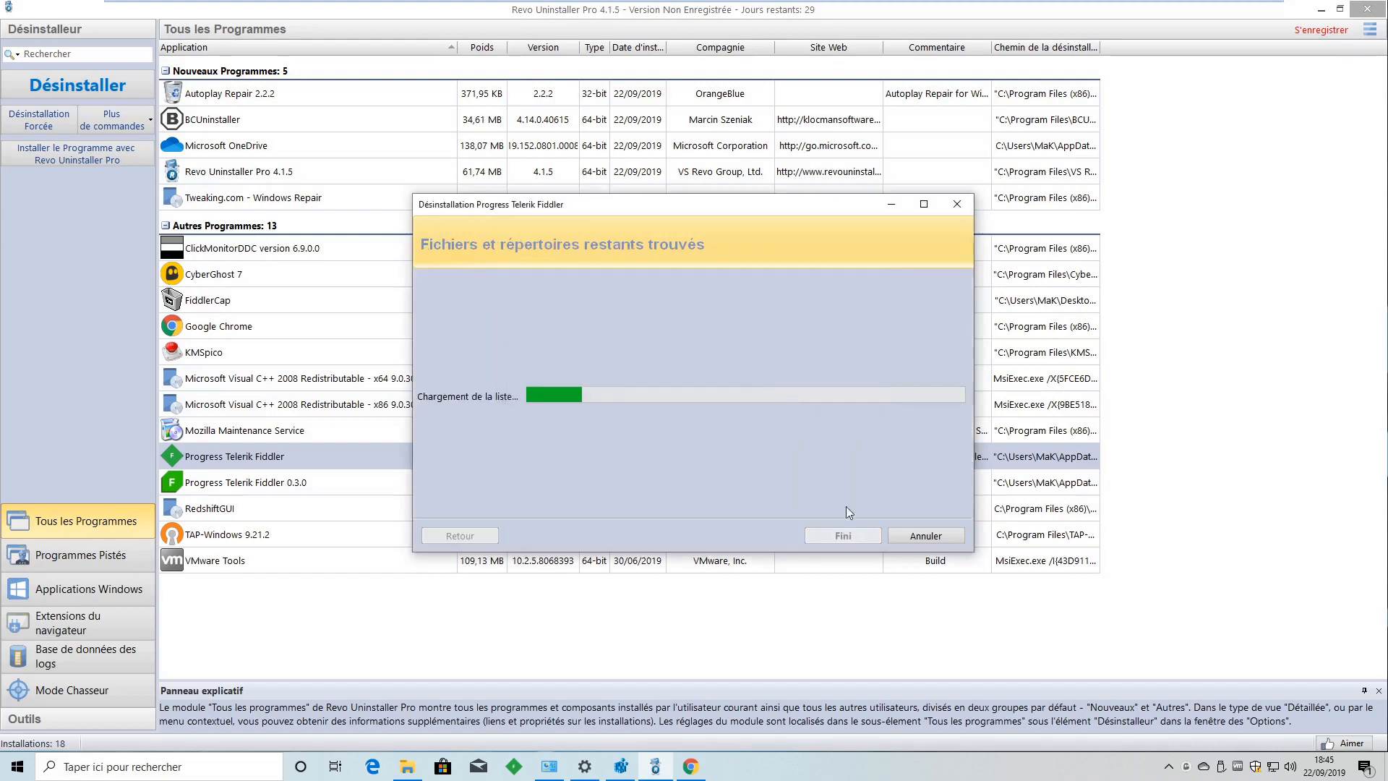
Step: Review the full paths of the leftover Progress Telerik Fiddler files and folders, and delete them all
scroll(727, 289, down, 8)
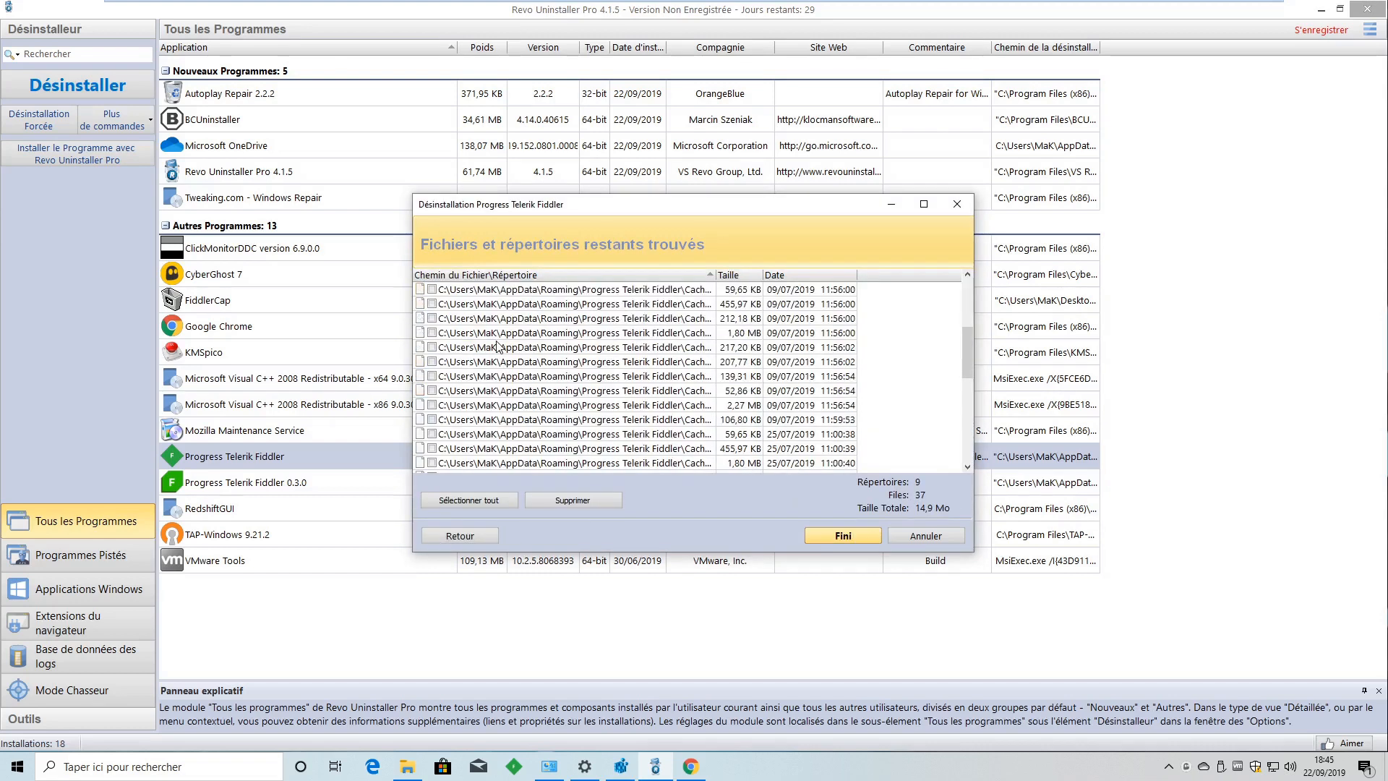
drag(715, 275, 856, 269)
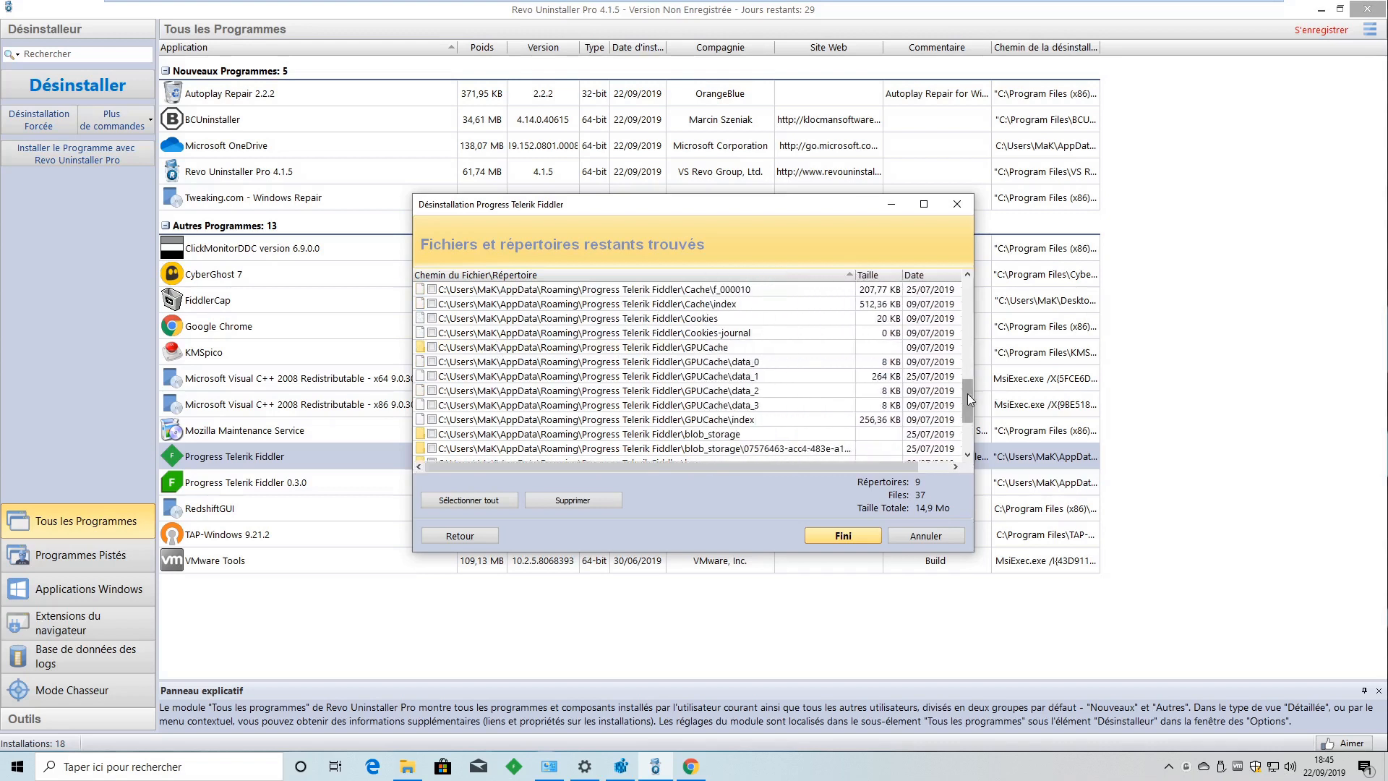
drag(969, 400, 968, 449)
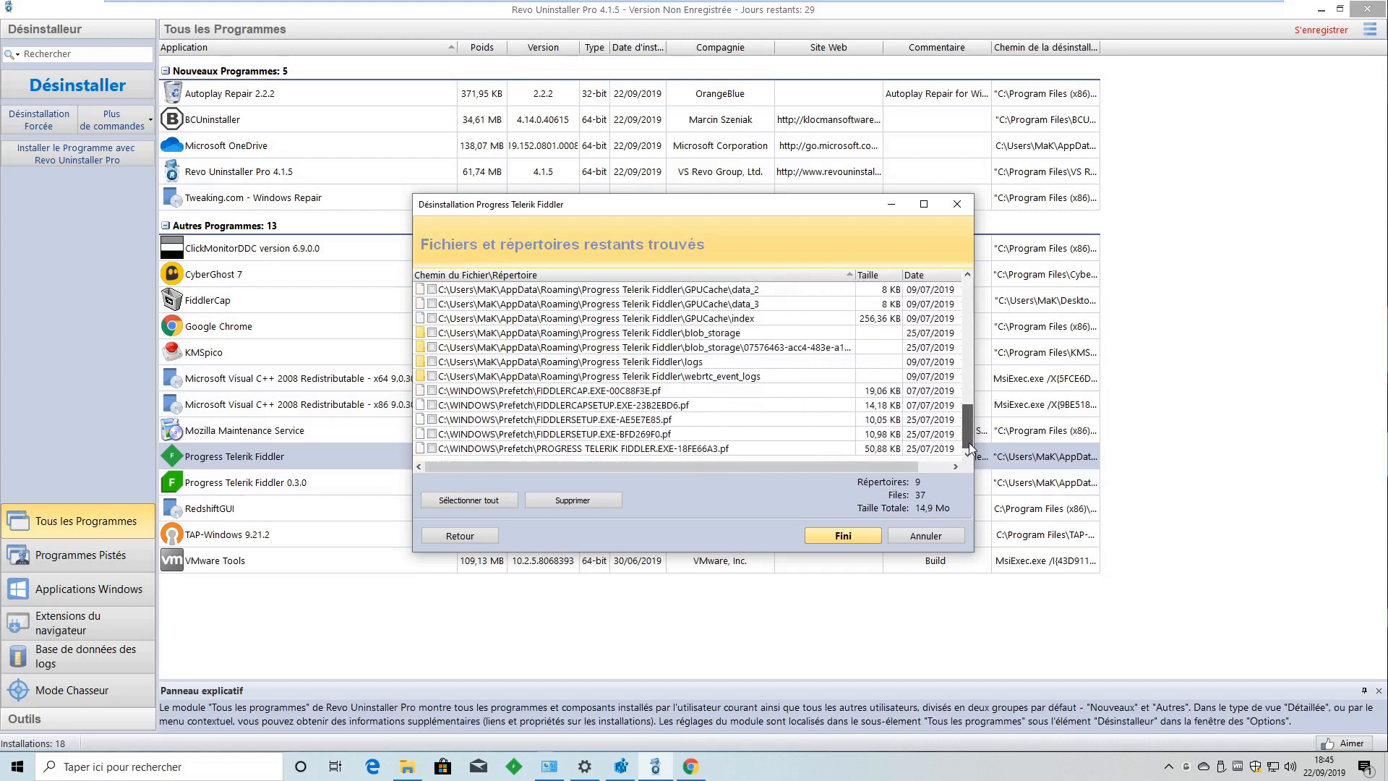
drag(969, 448, 963, 293)
scroll(636, 334, down, 2)
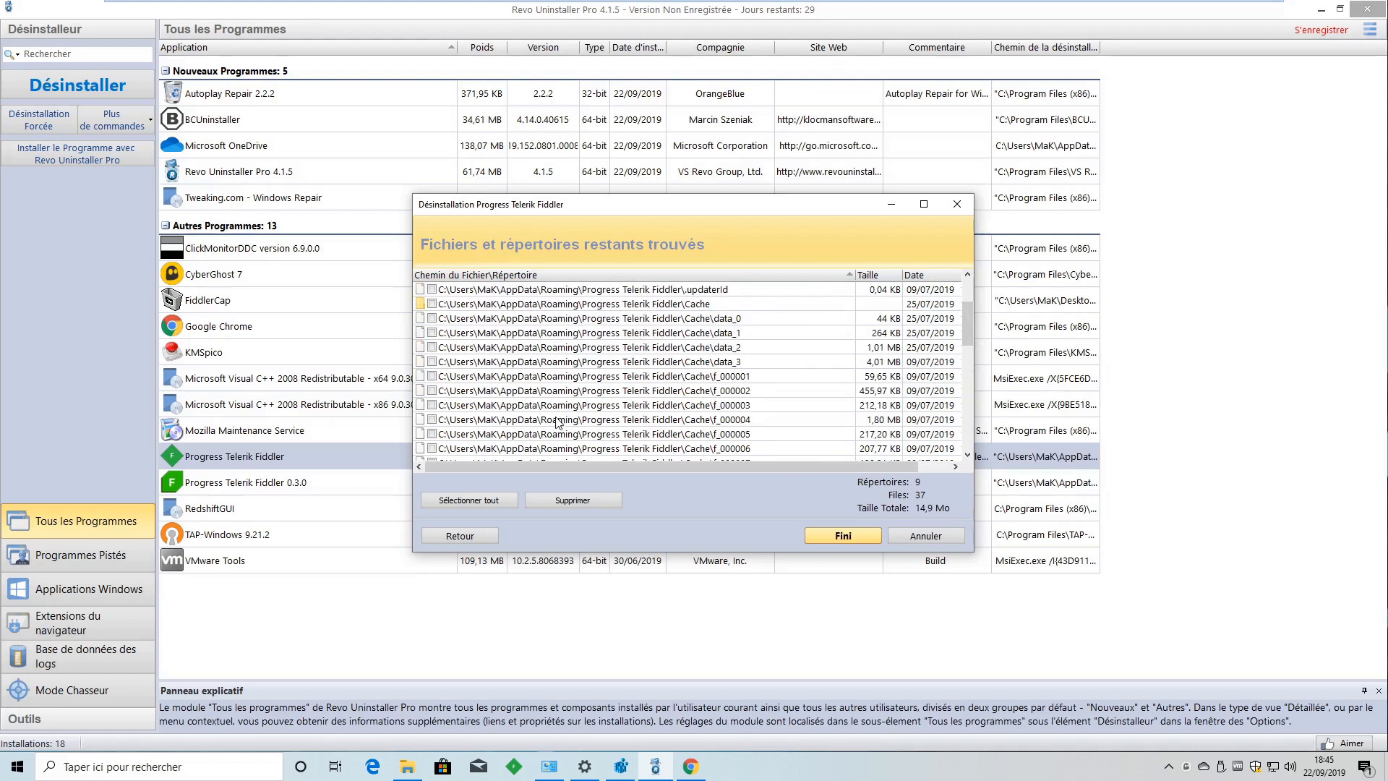
scroll(644, 401, down, 3)
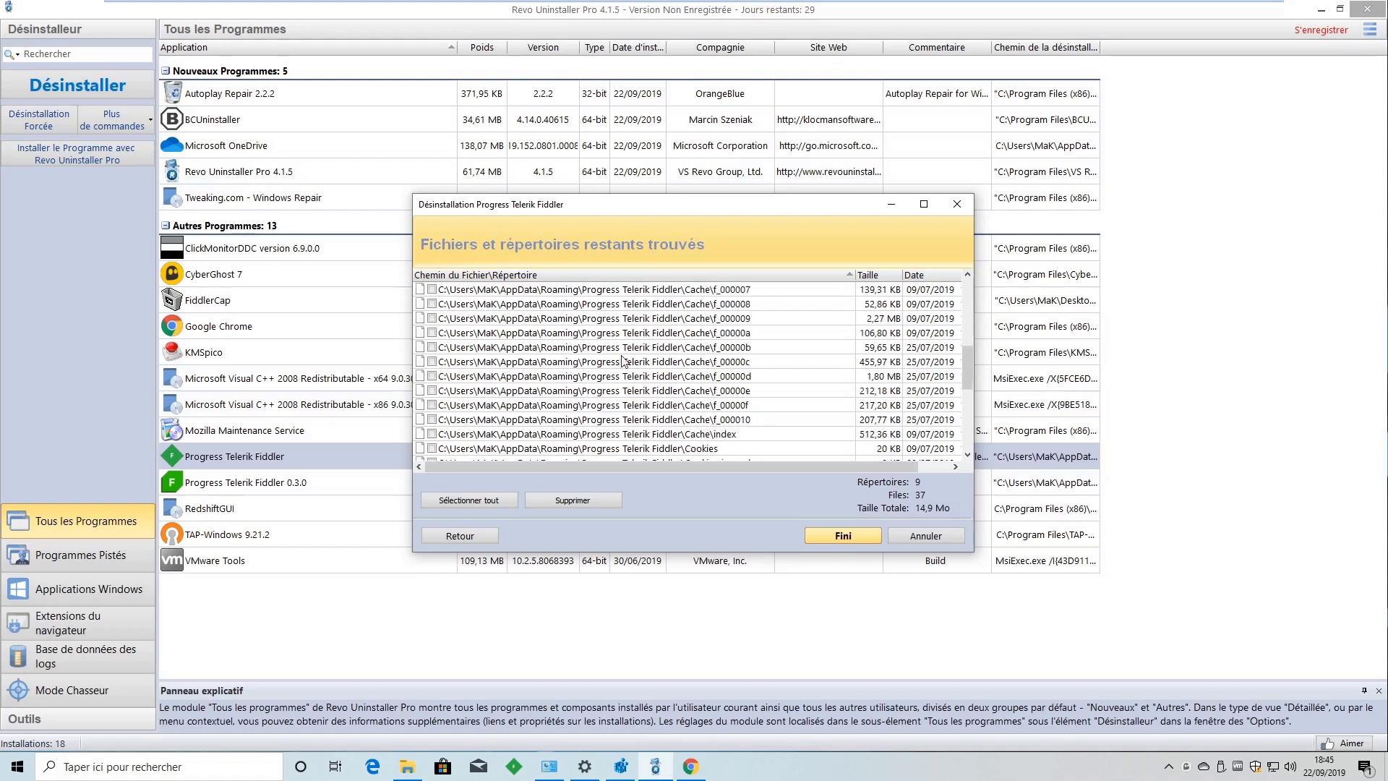
scroll(631, 402, down, 3)
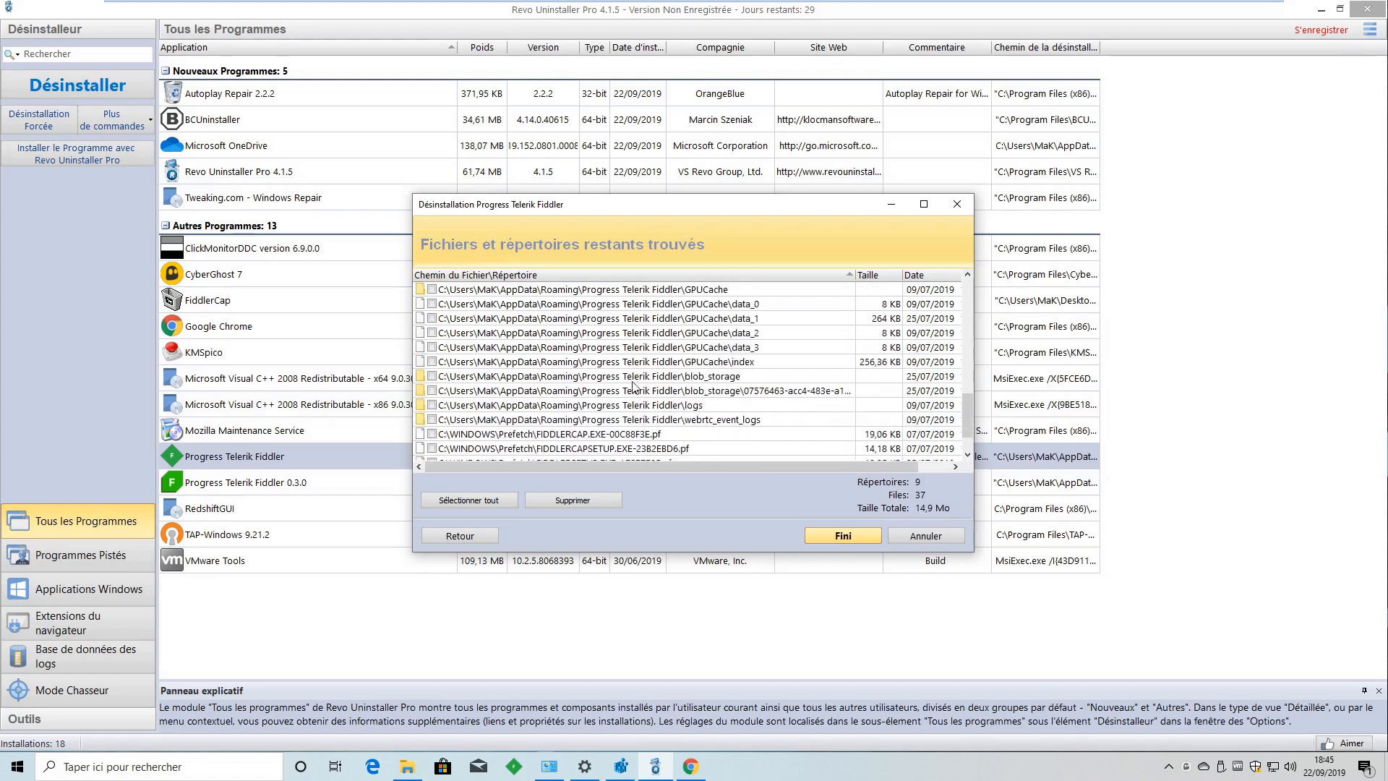
click(488, 500)
click(610, 500)
click(772, 413)
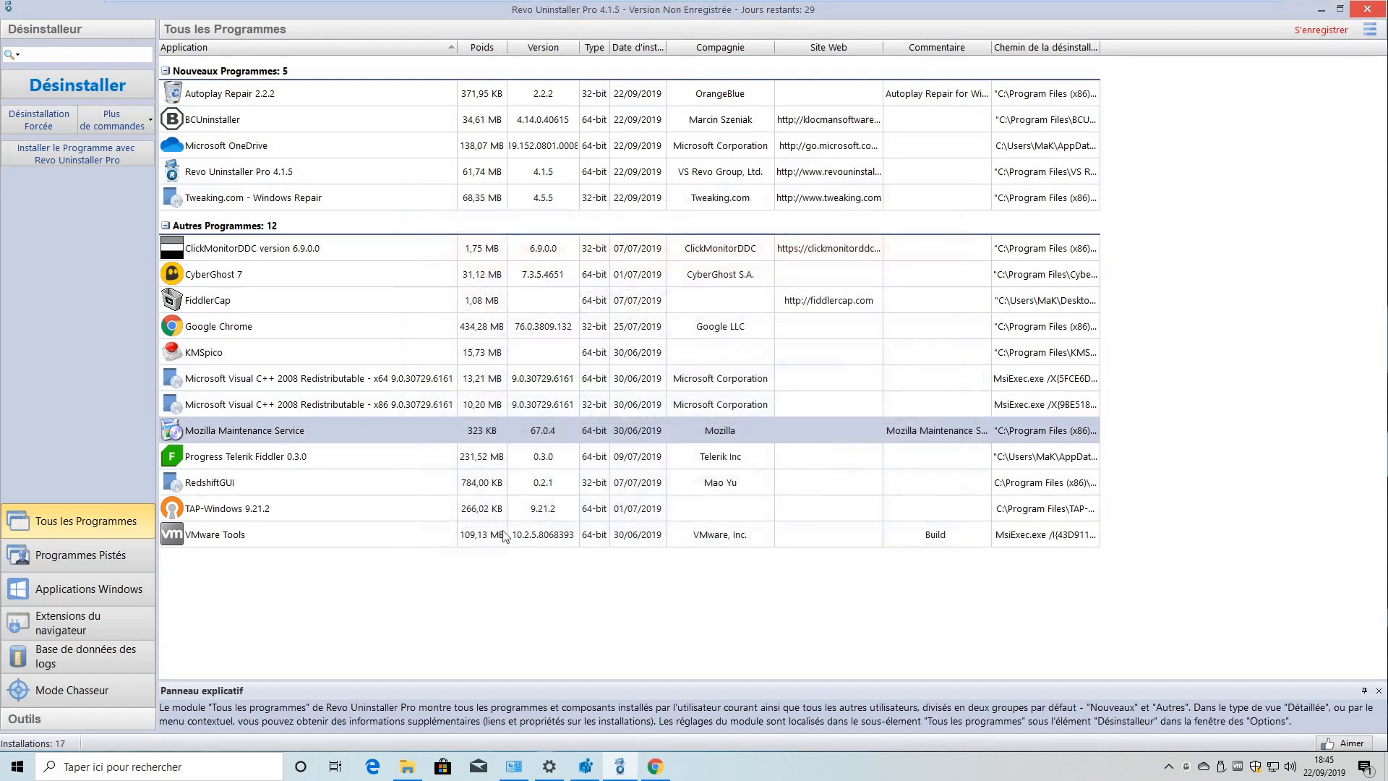
Step: Check the Programmes et fonctionnalités list for the uninstalled Progress Telerik Fiddler, and minimize it and Revo Uninstaller Pro
click(514, 766)
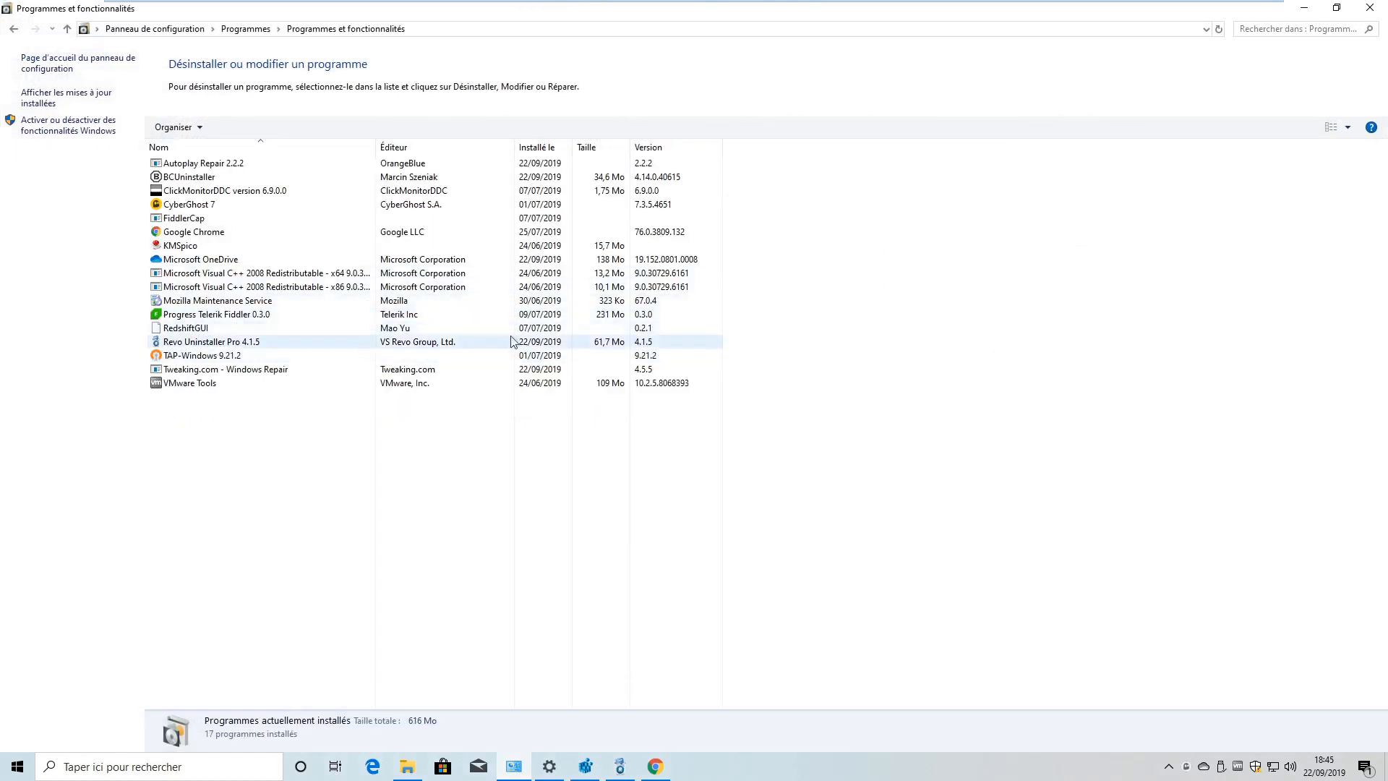
click(1307, 8)
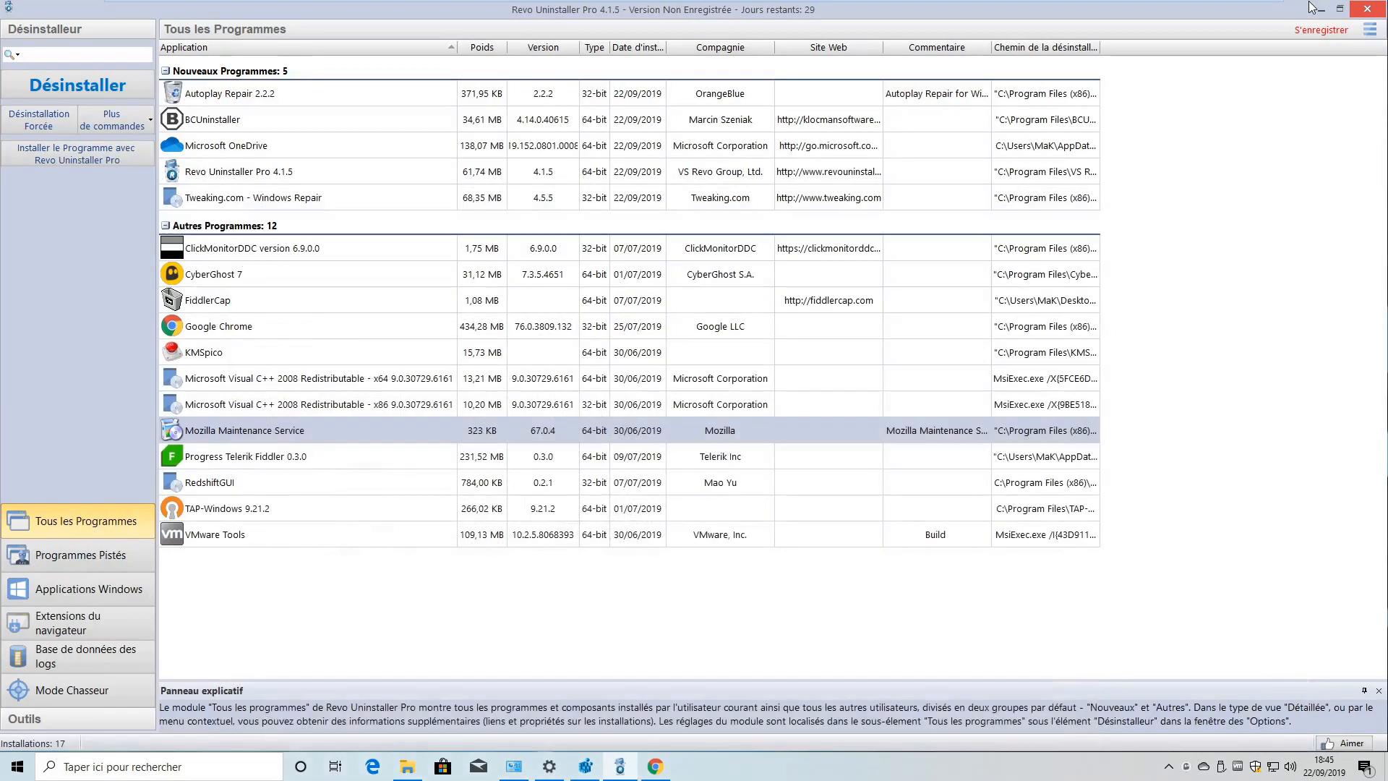
click(1316, 8)
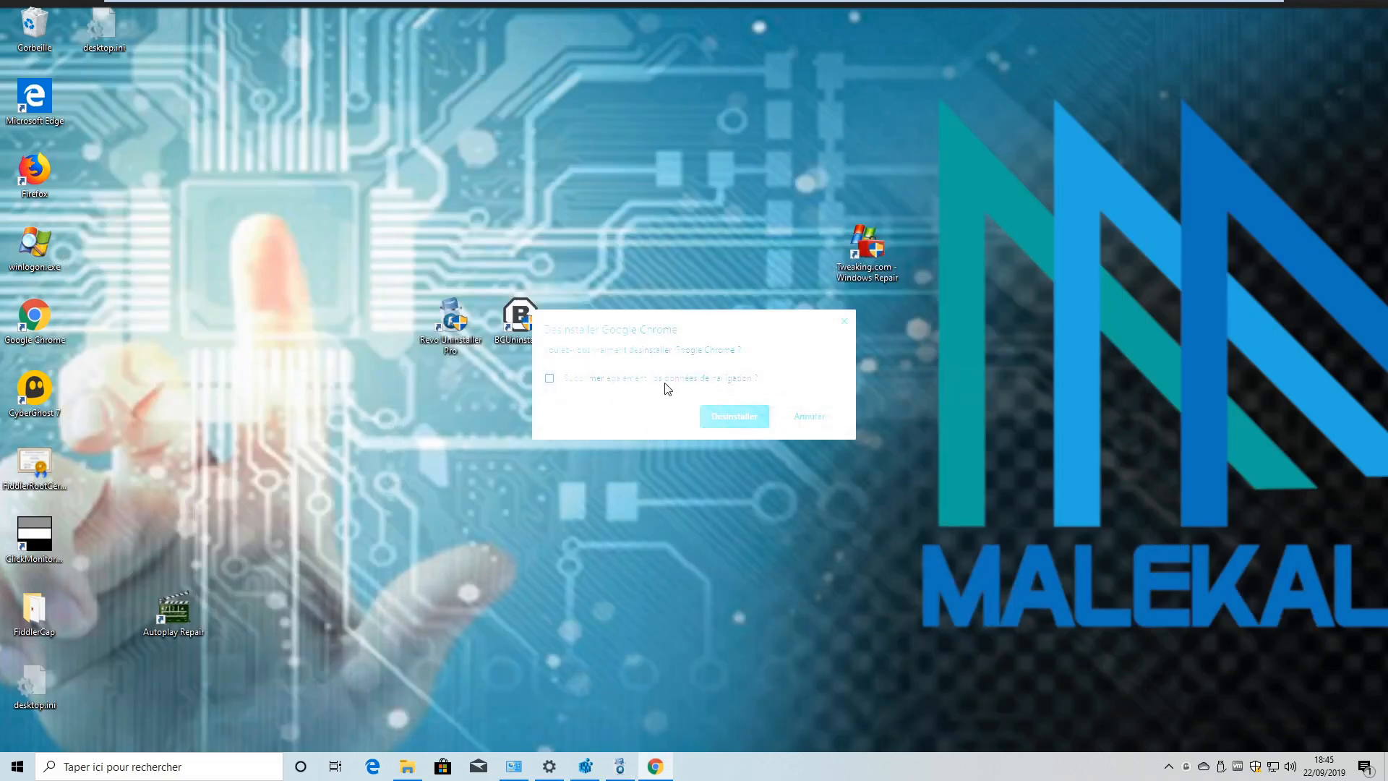
Step: Dismiss the Google Chrome uninstall prompt and launch BCUninstaller with authorization in a maximized window
click(841, 321)
double_click(527, 324)
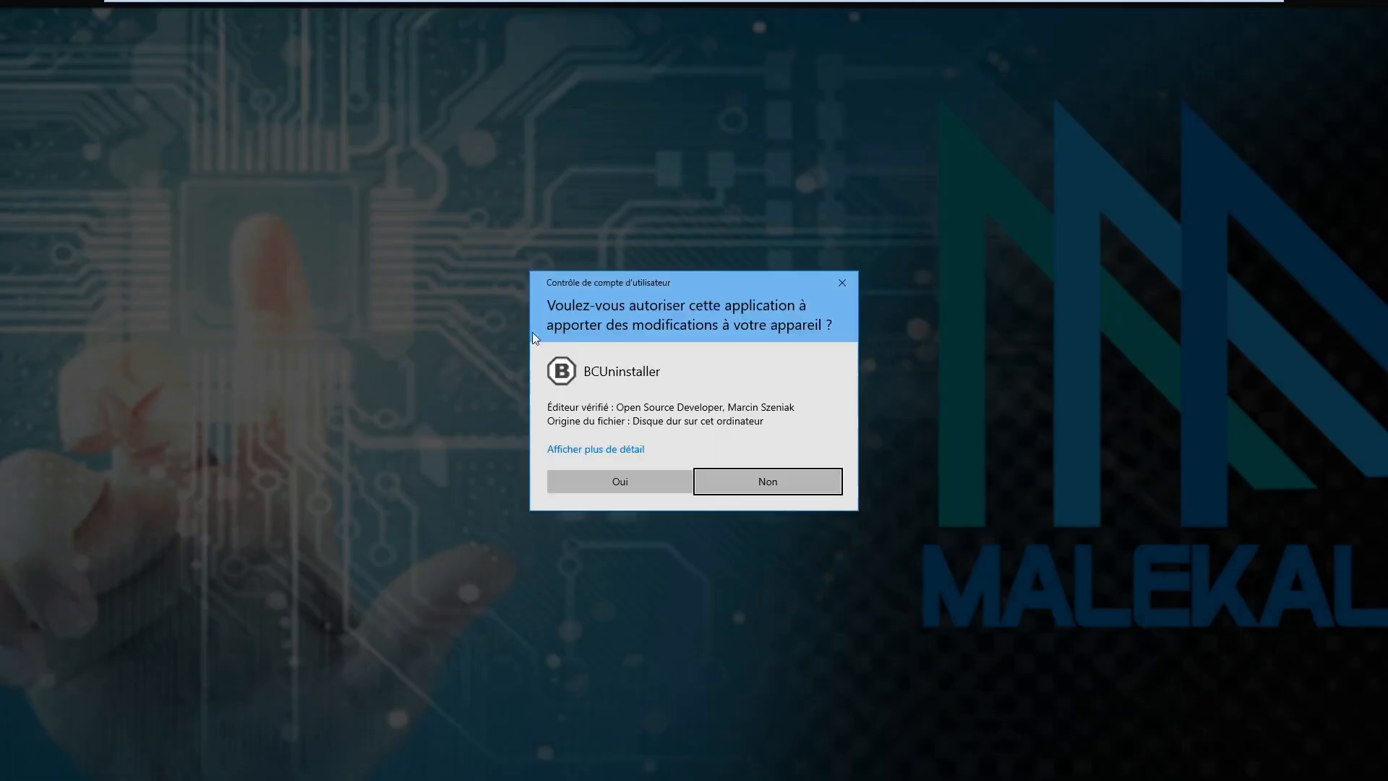
click(654, 496)
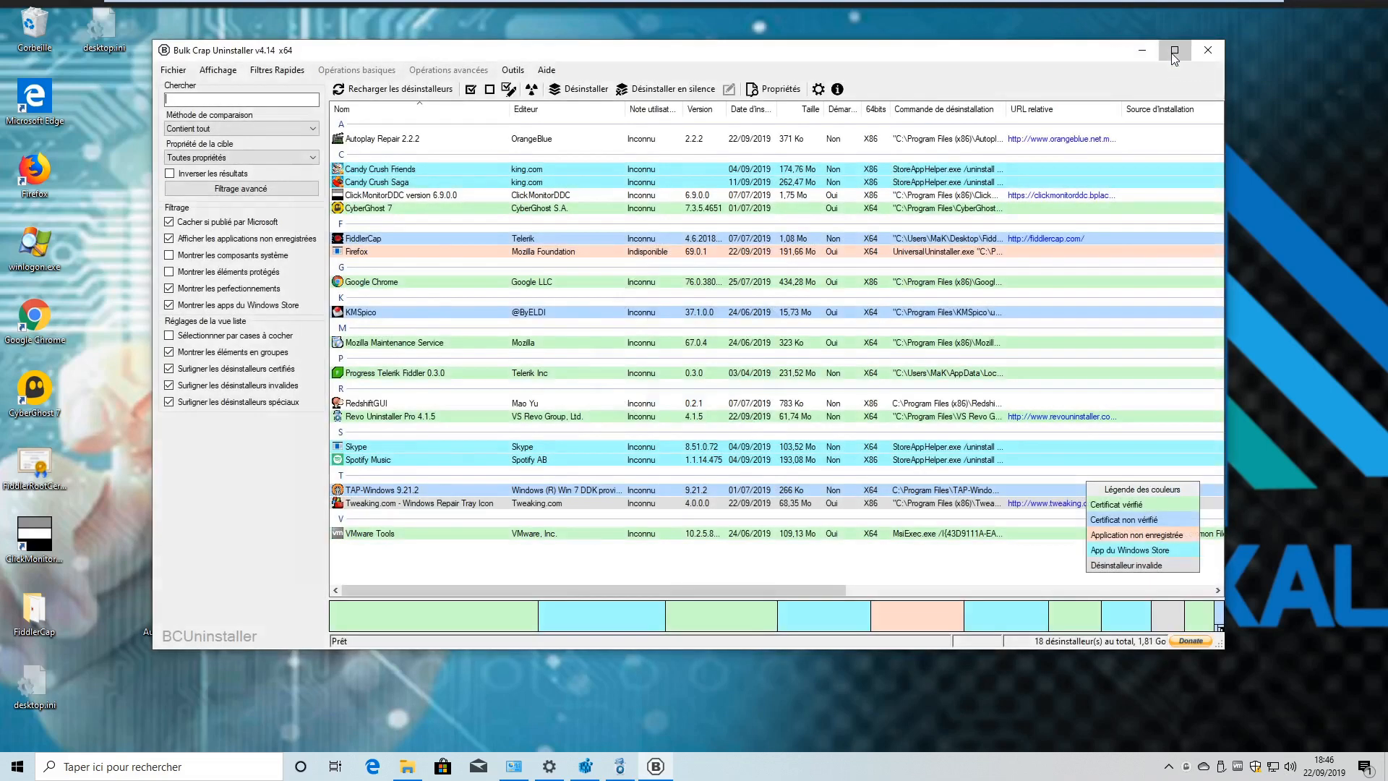
click(1174, 52)
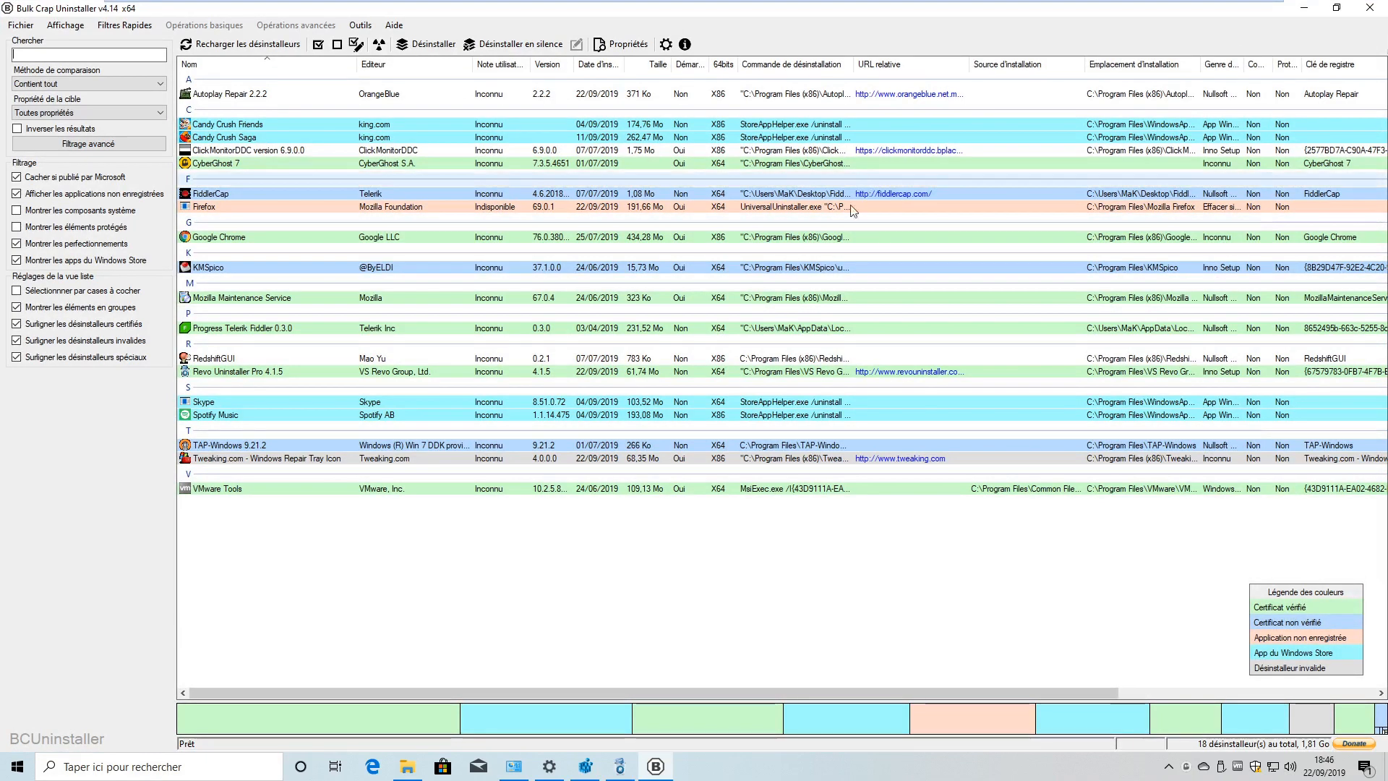
Step: Widen the Commande de désinstallation column and enlarge the treemap of program sizes beneath the list
drag(853, 64, 897, 63)
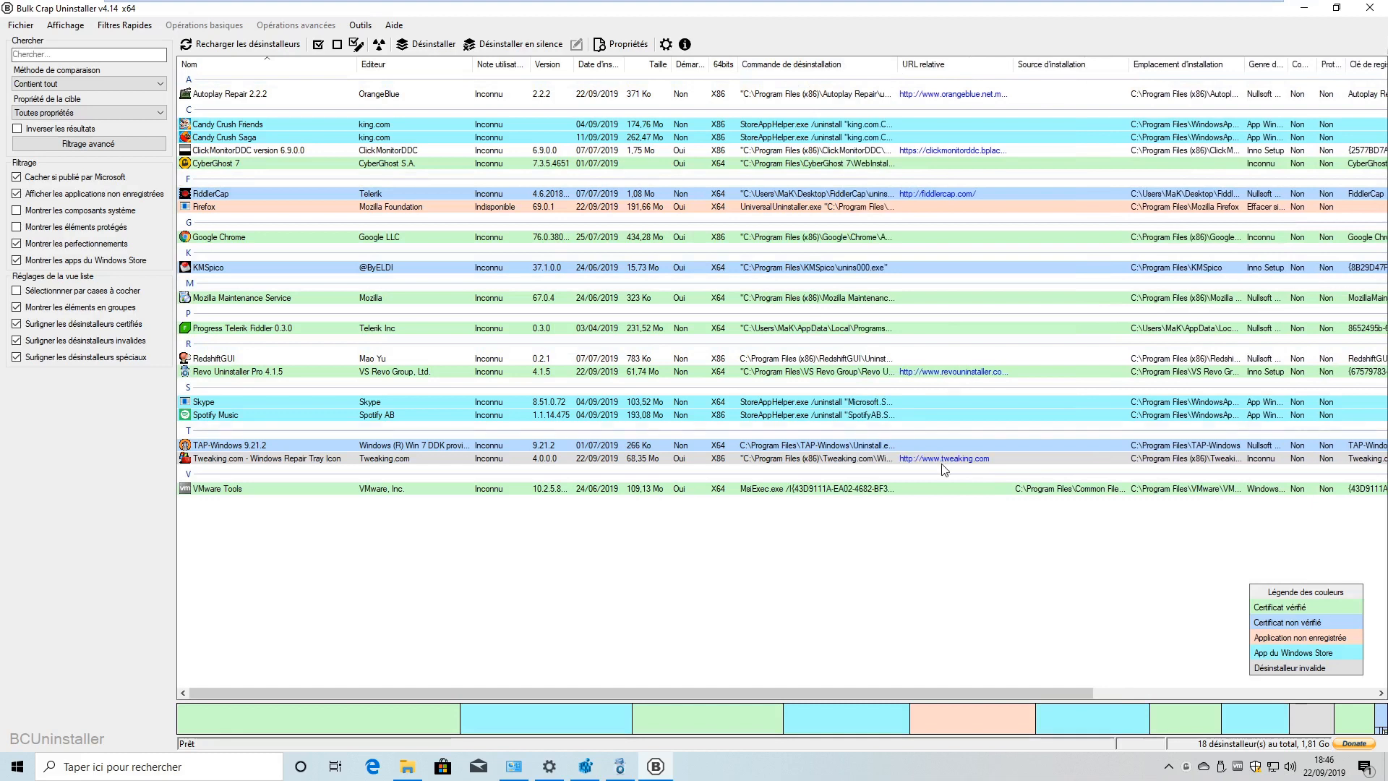
click(795, 459)
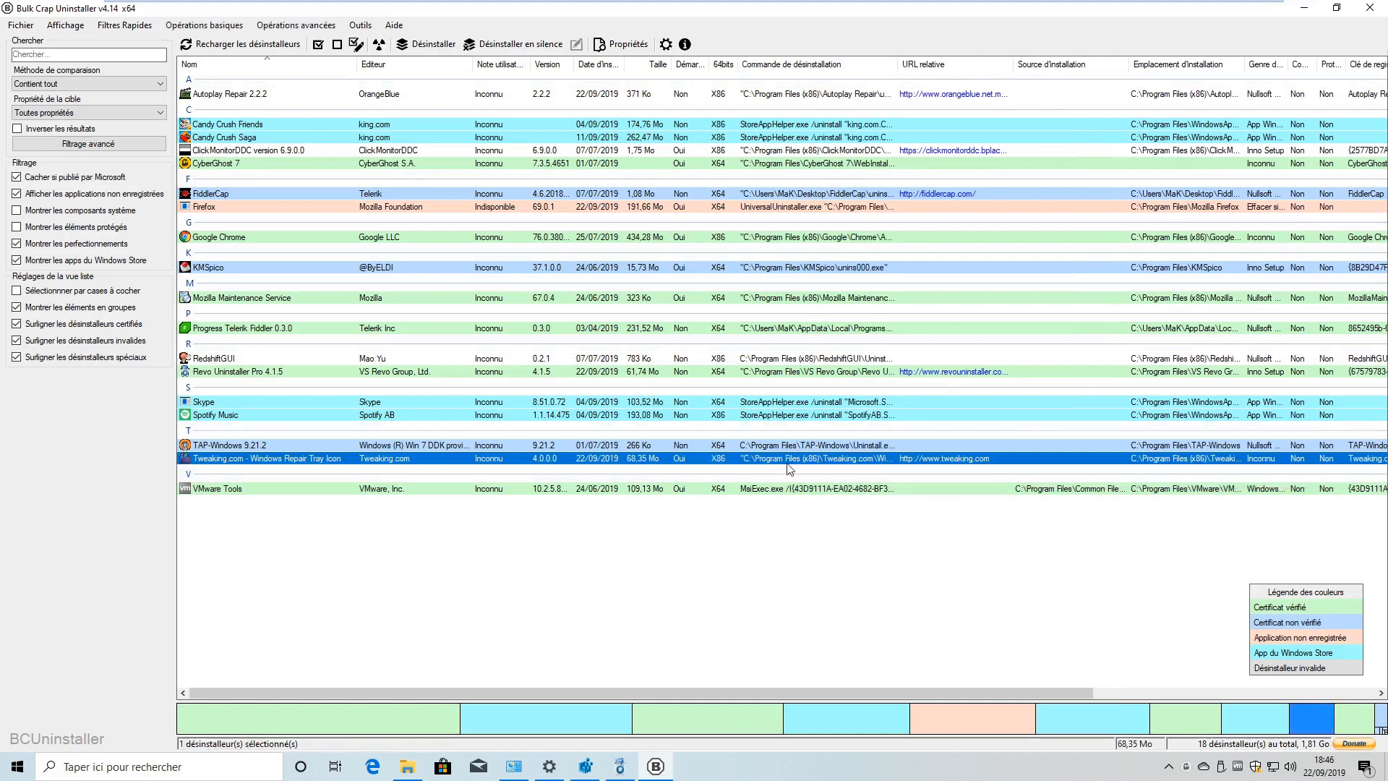
click(373, 709)
click(495, 717)
drag(507, 700, 555, 513)
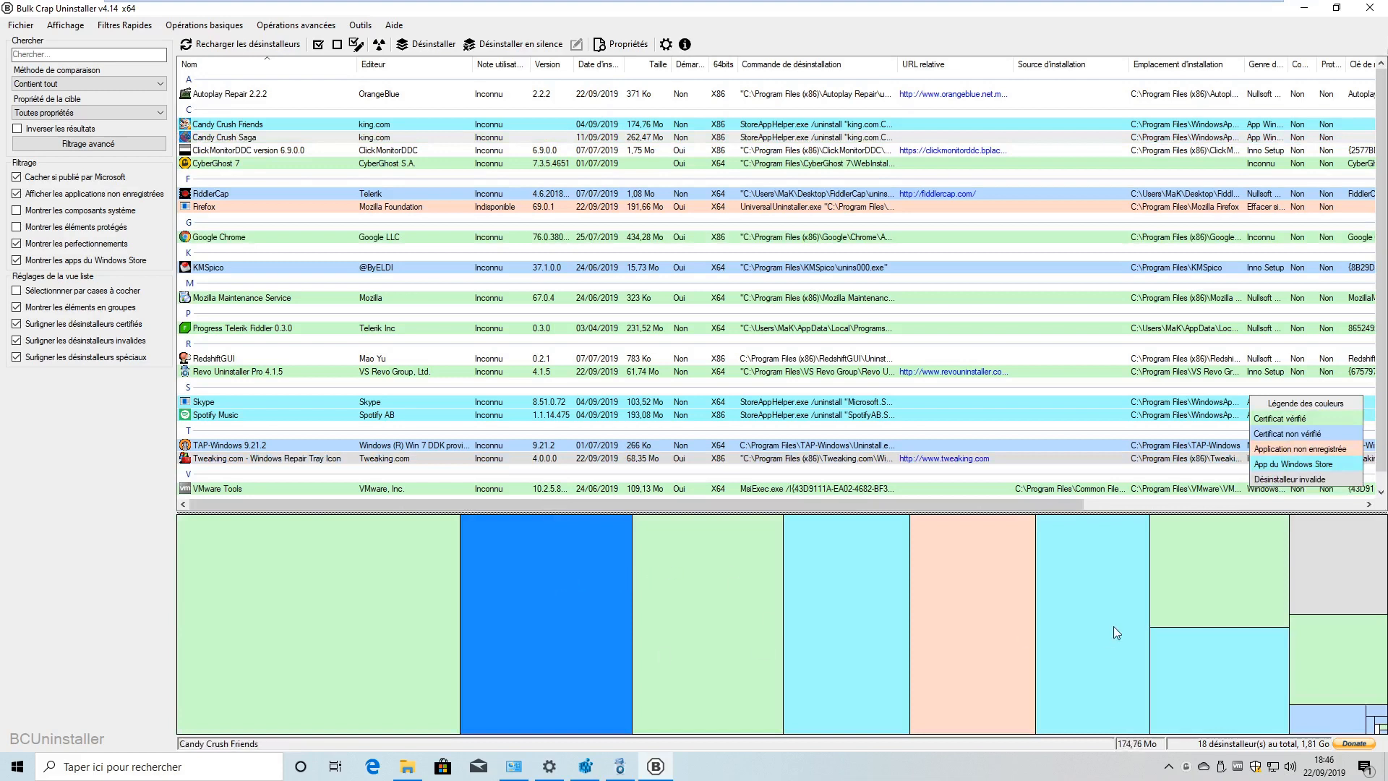
Step: Select the KMSpico and Google Chrome blocks in the treemap to locate their list entries, and reduce the treemap's height
click(1320, 726)
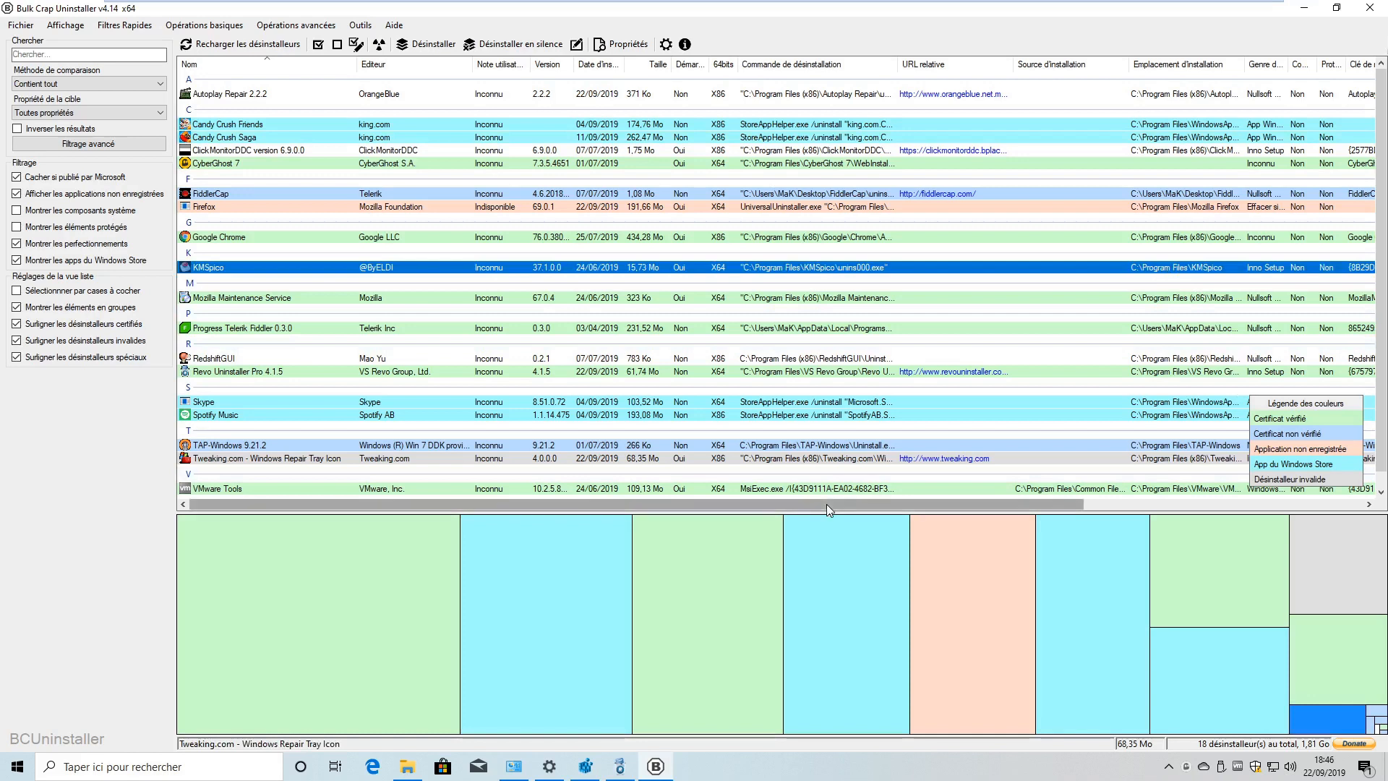
drag(827, 504, 1164, 494)
drag(1061, 496, 782, 498)
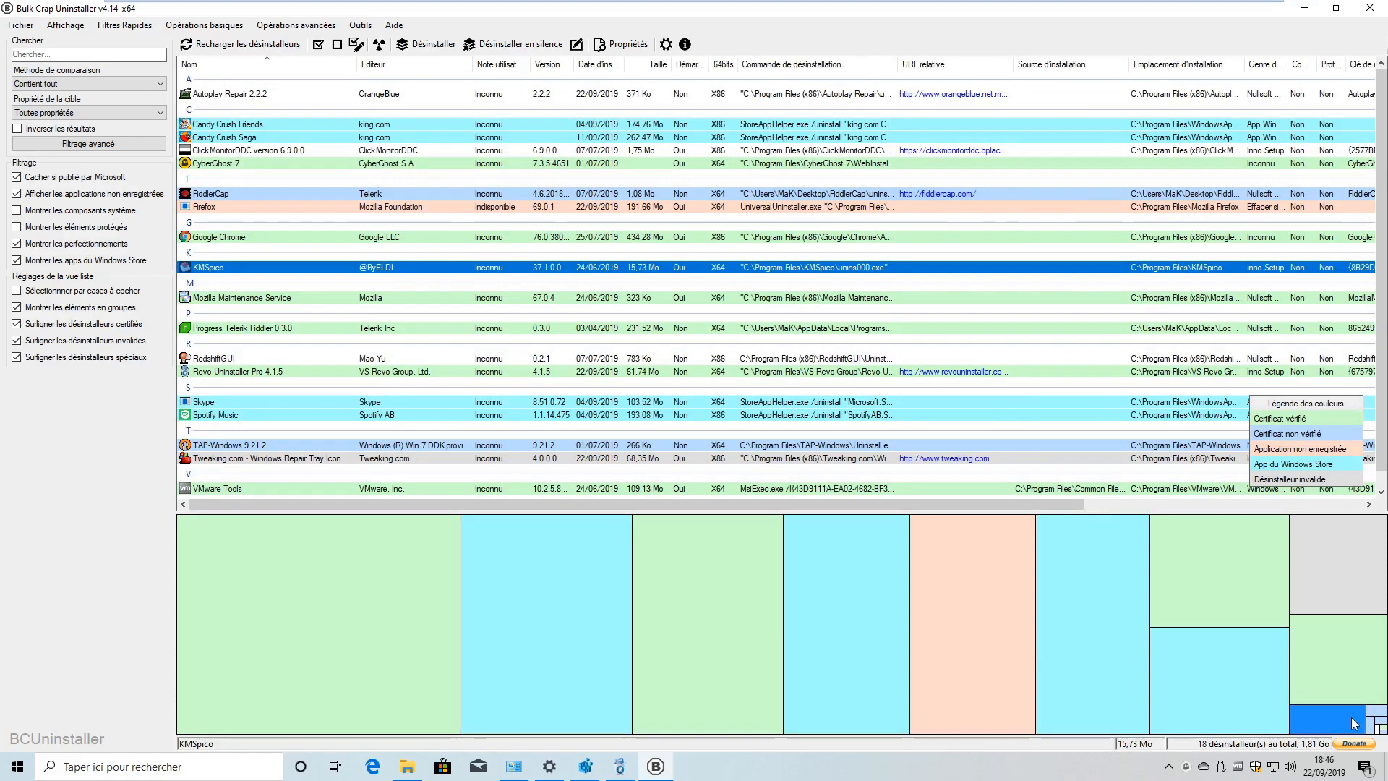
click(341, 623)
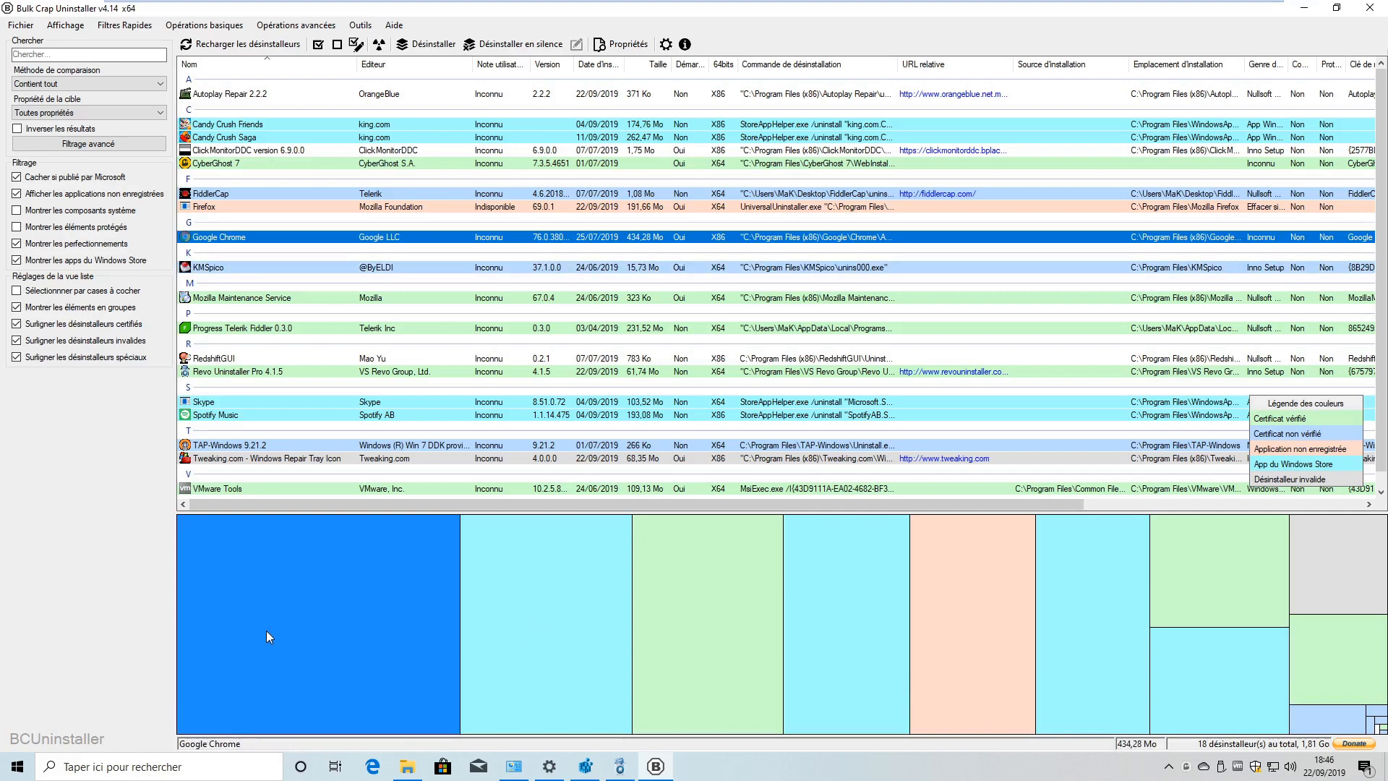
drag(339, 512, 362, 596)
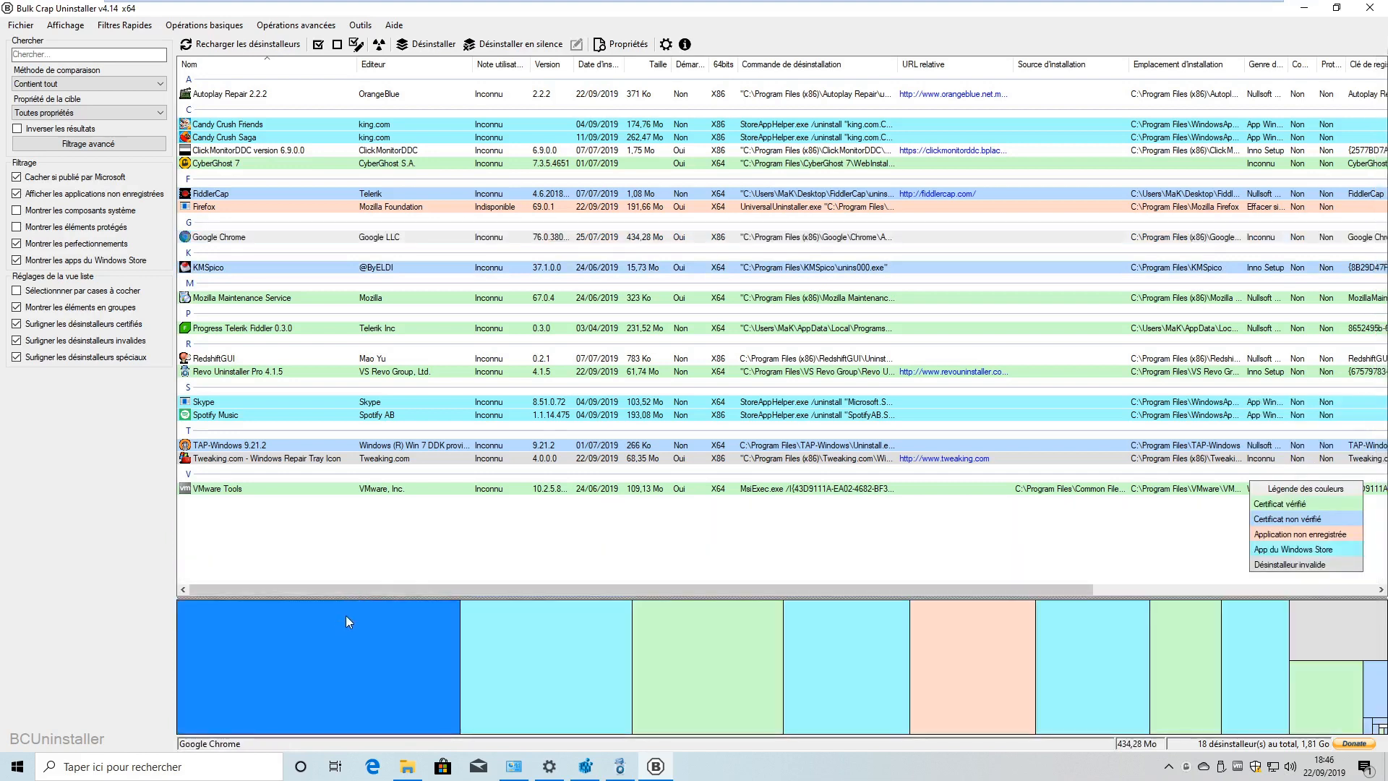
drag(354, 602, 355, 554)
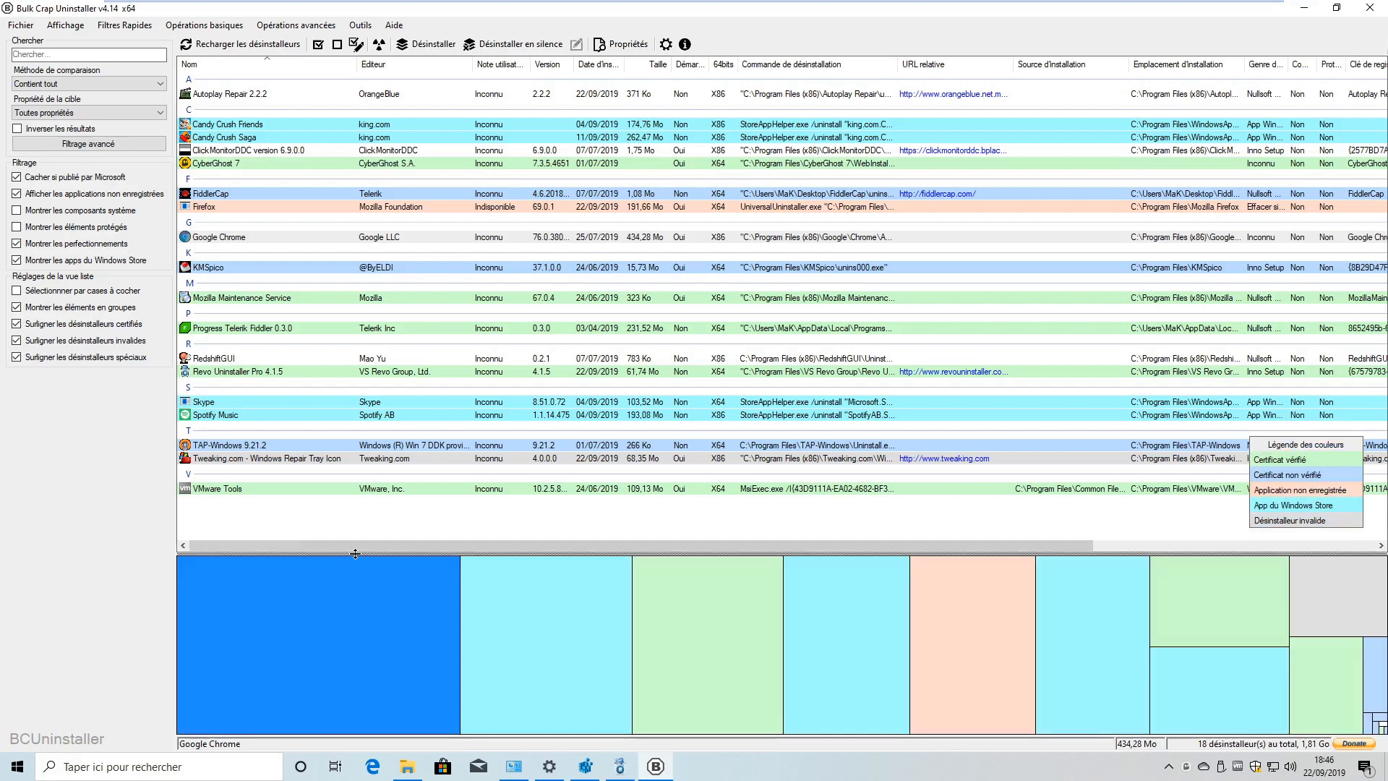
Step: Start a manual uninstallation of the Tweaking.com - Windows Repair Tray Icon entry
right_click(327, 205)
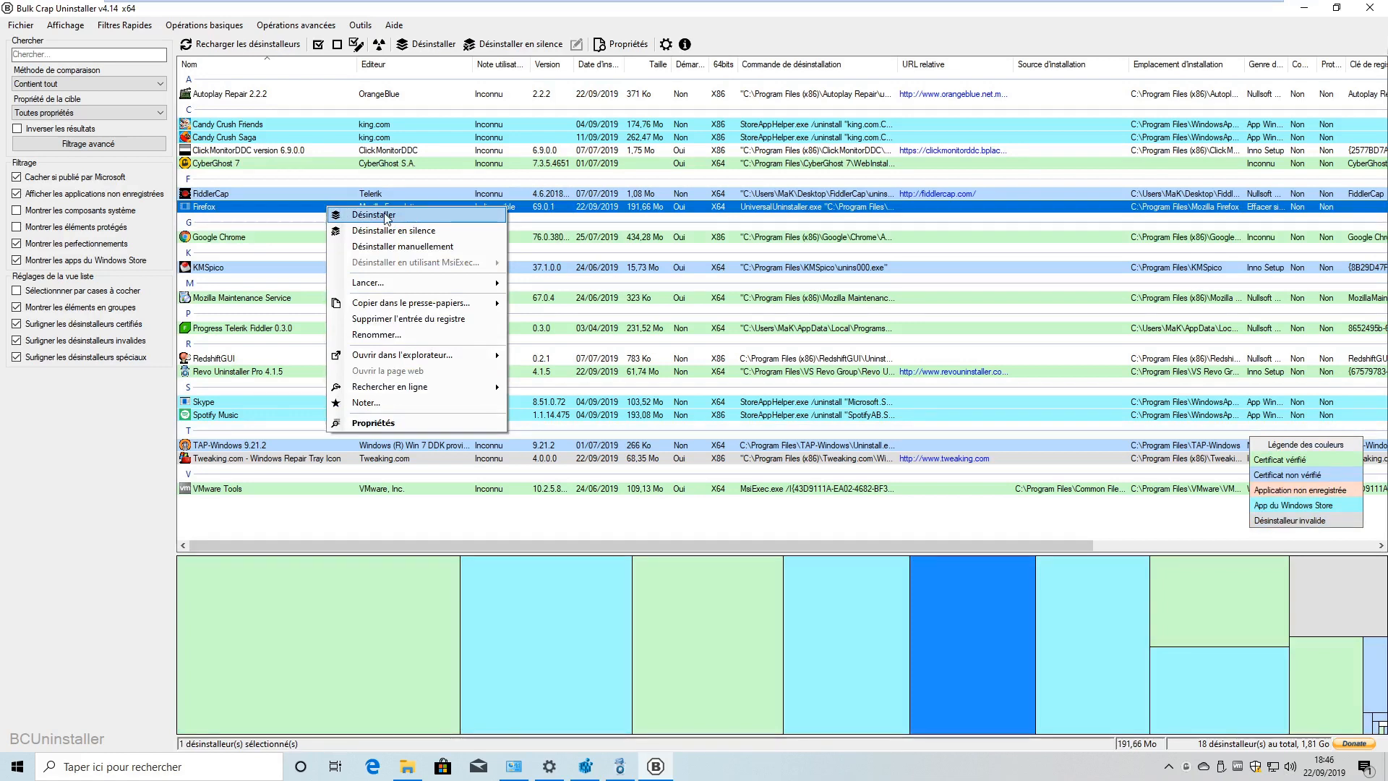
right_click(272, 456)
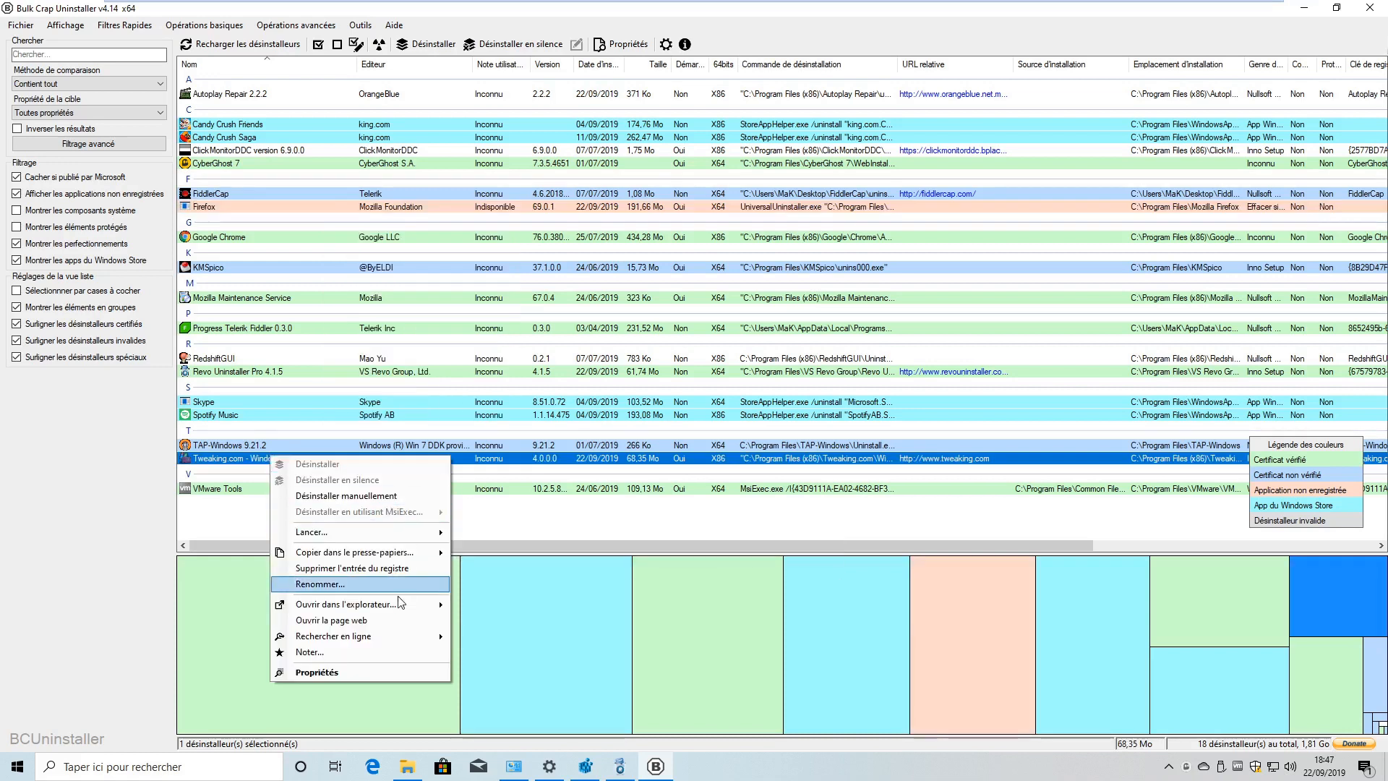
click(355, 498)
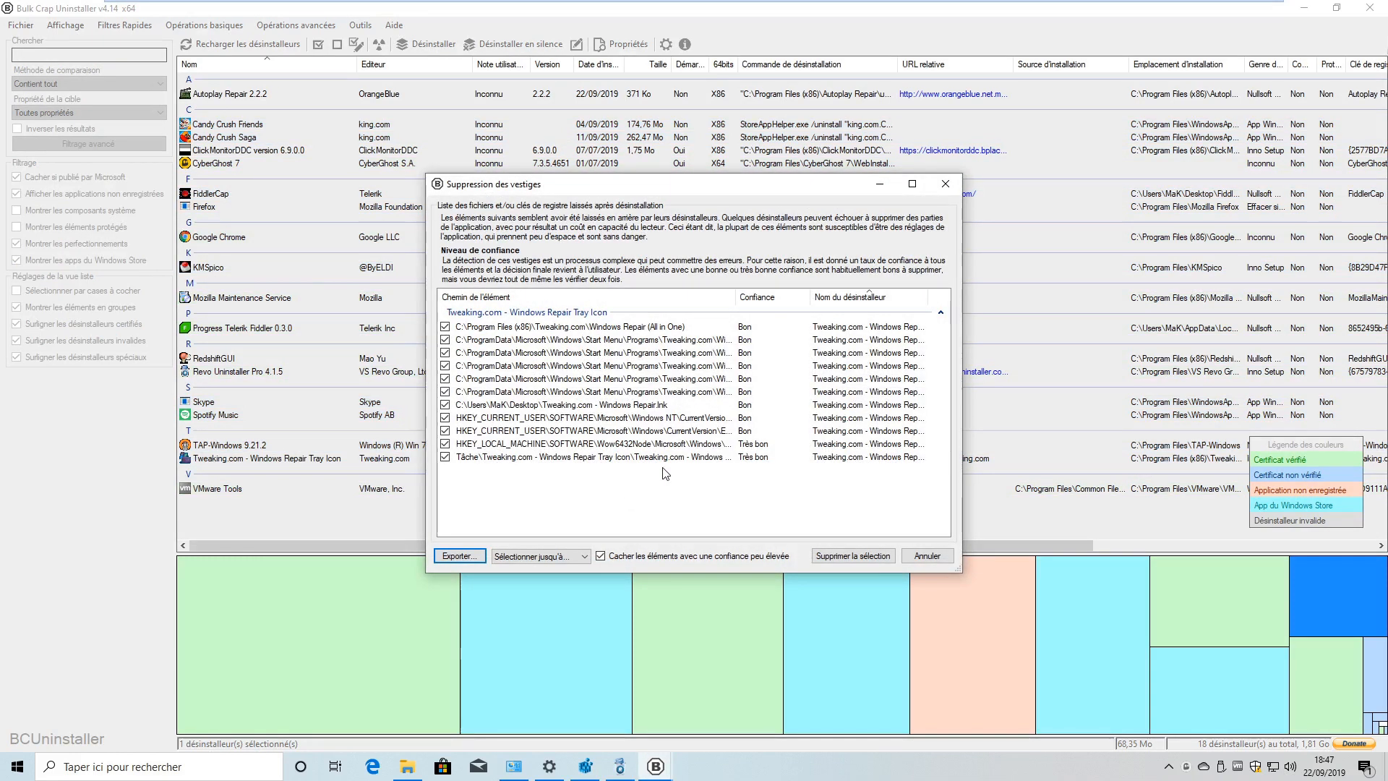
click(855, 557)
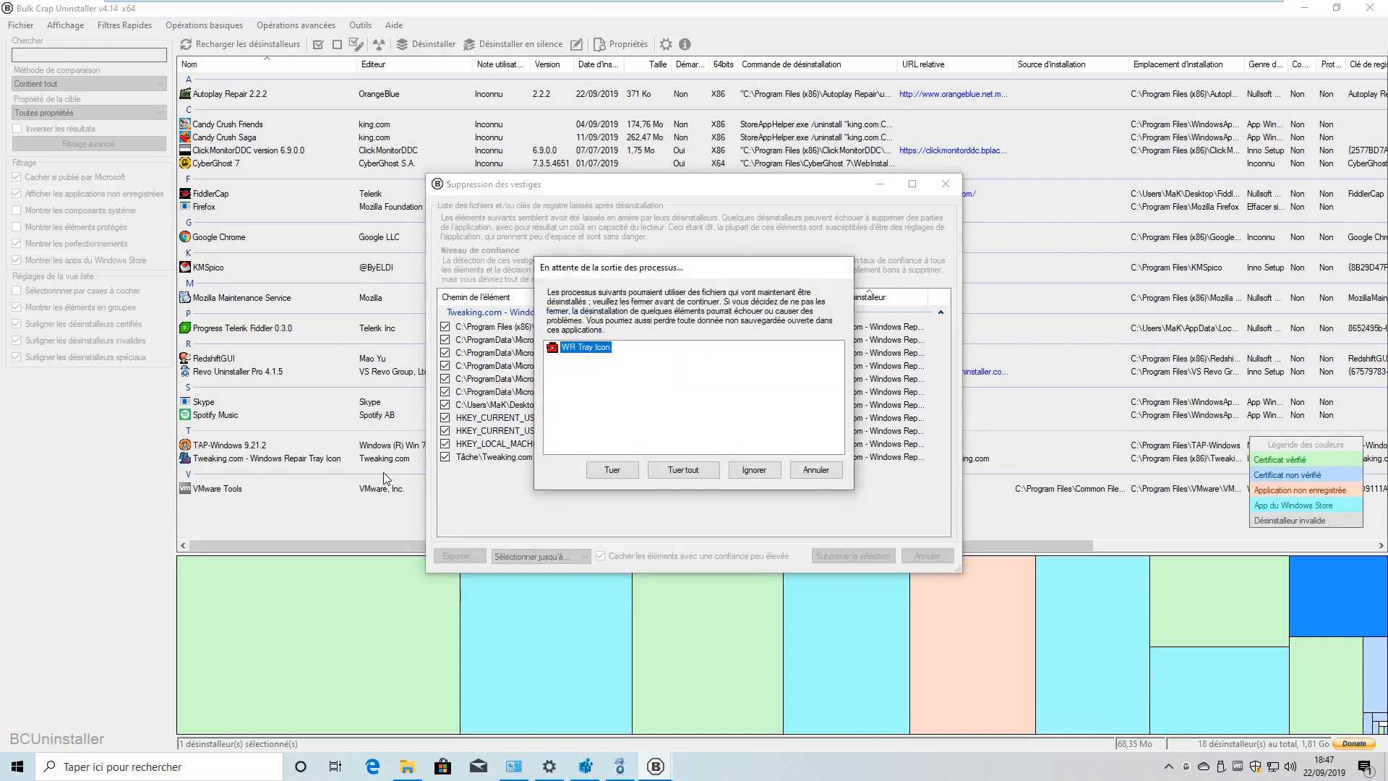
click(748, 473)
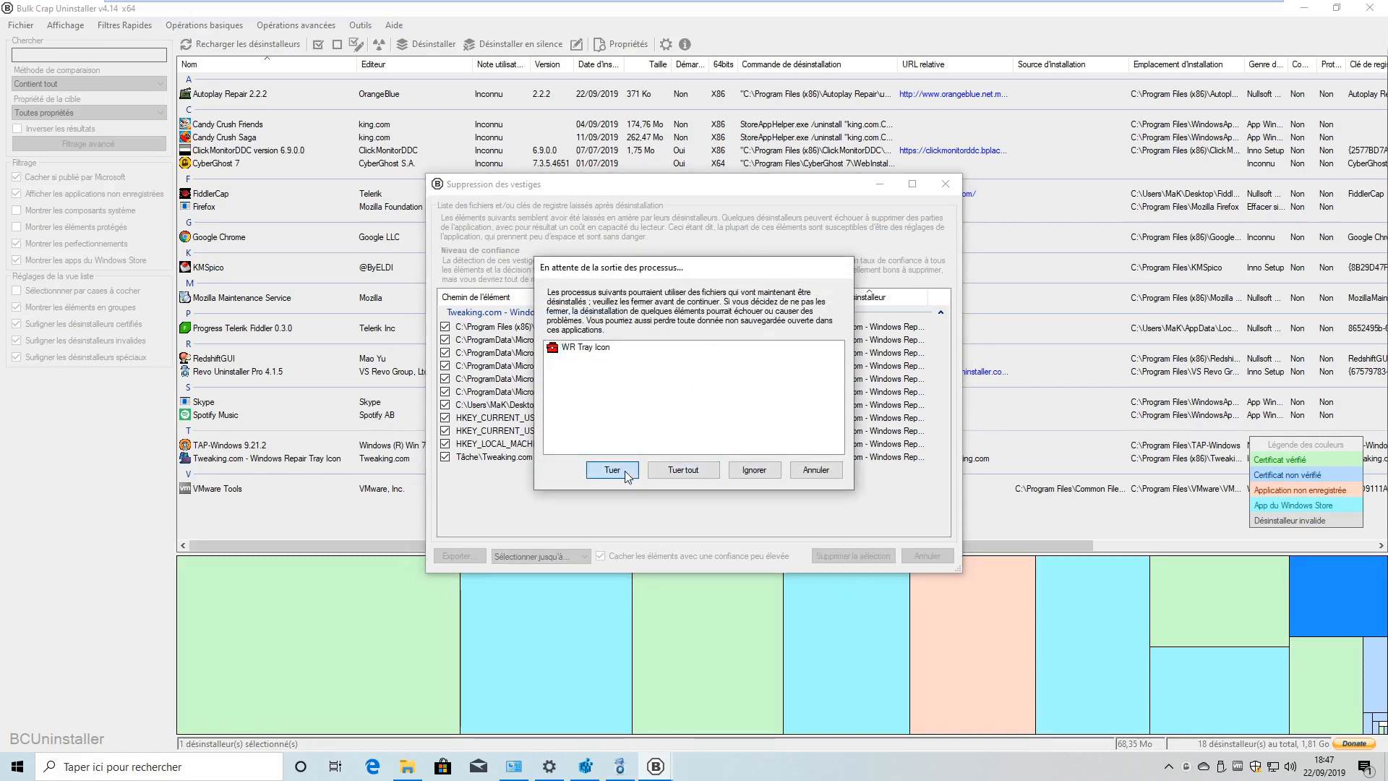
click(688, 447)
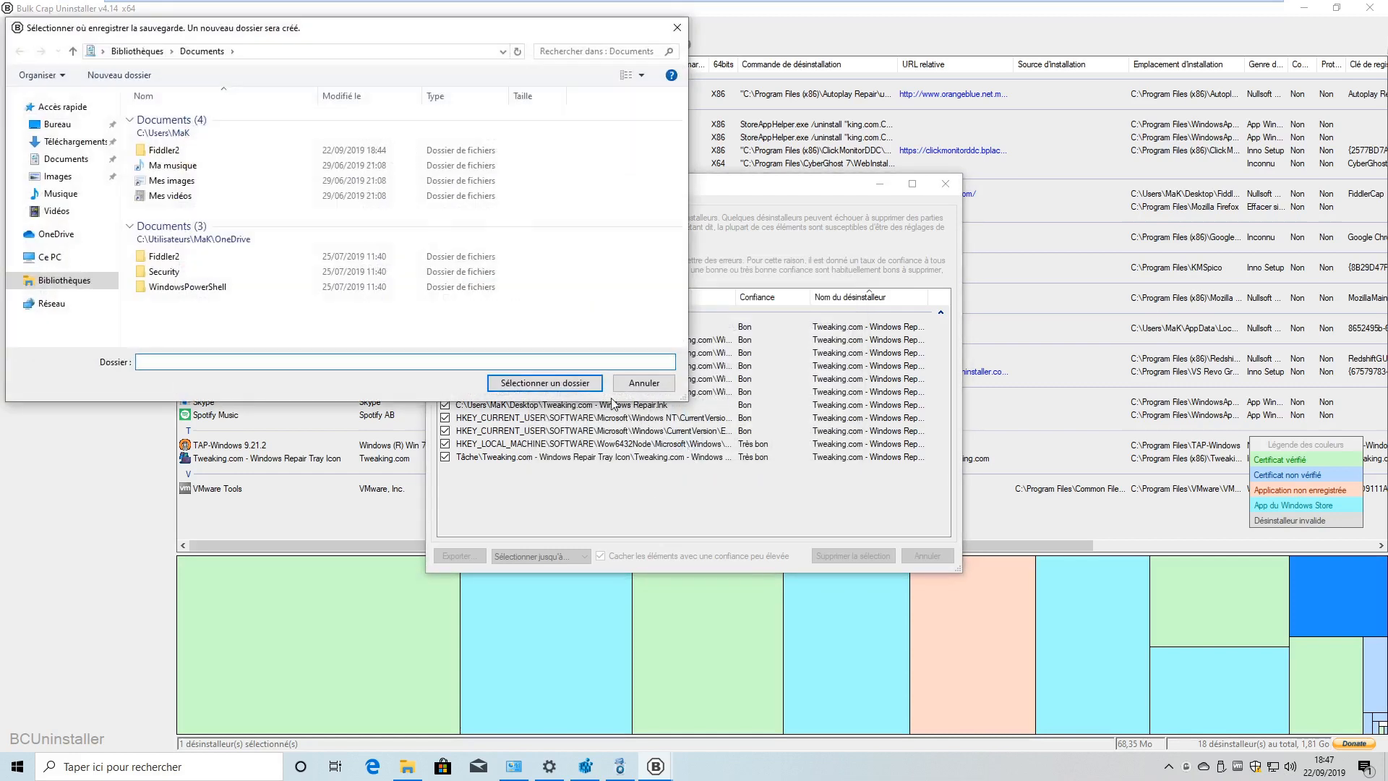
click(623, 385)
Step: Delete the selected leftover files, registry keys and task of Tweaking.com - Windows Repair Tray Icon
click(872, 560)
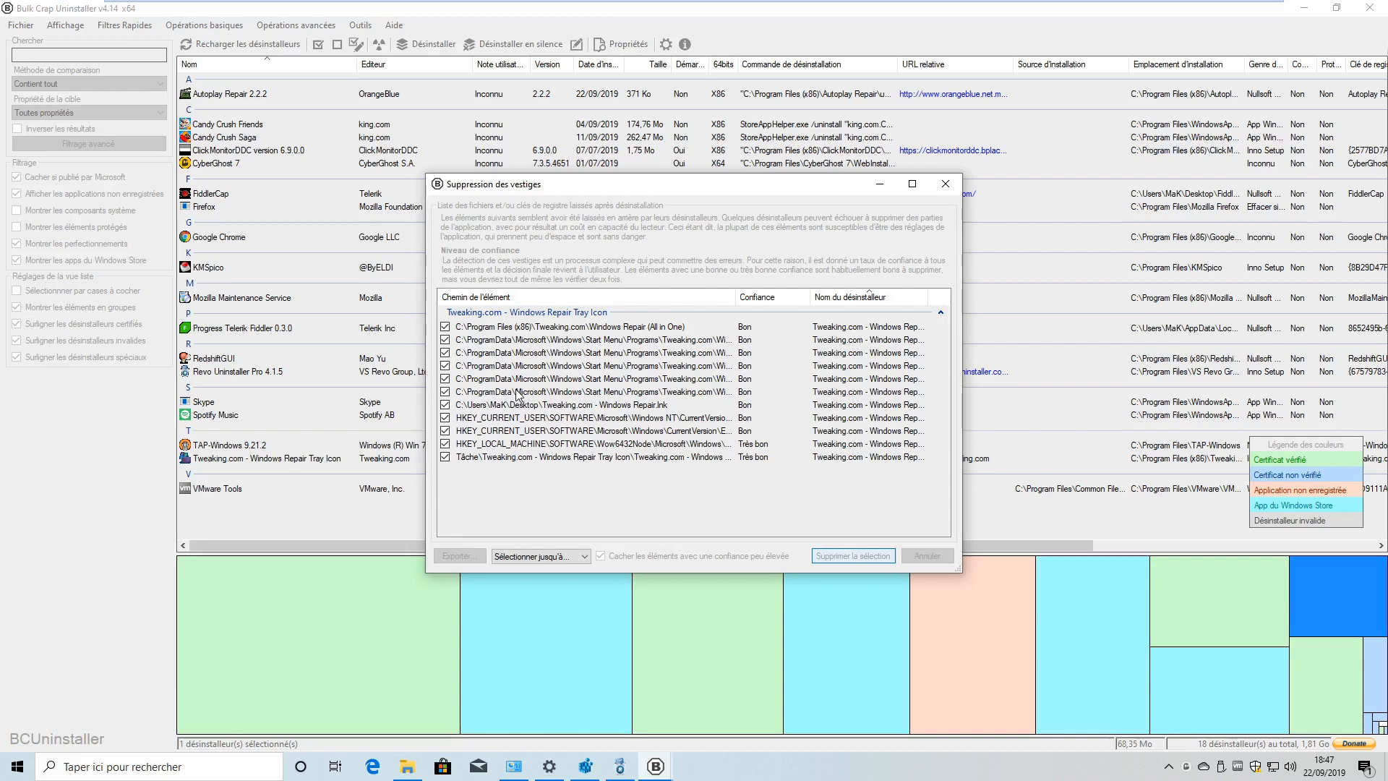
key(Return)
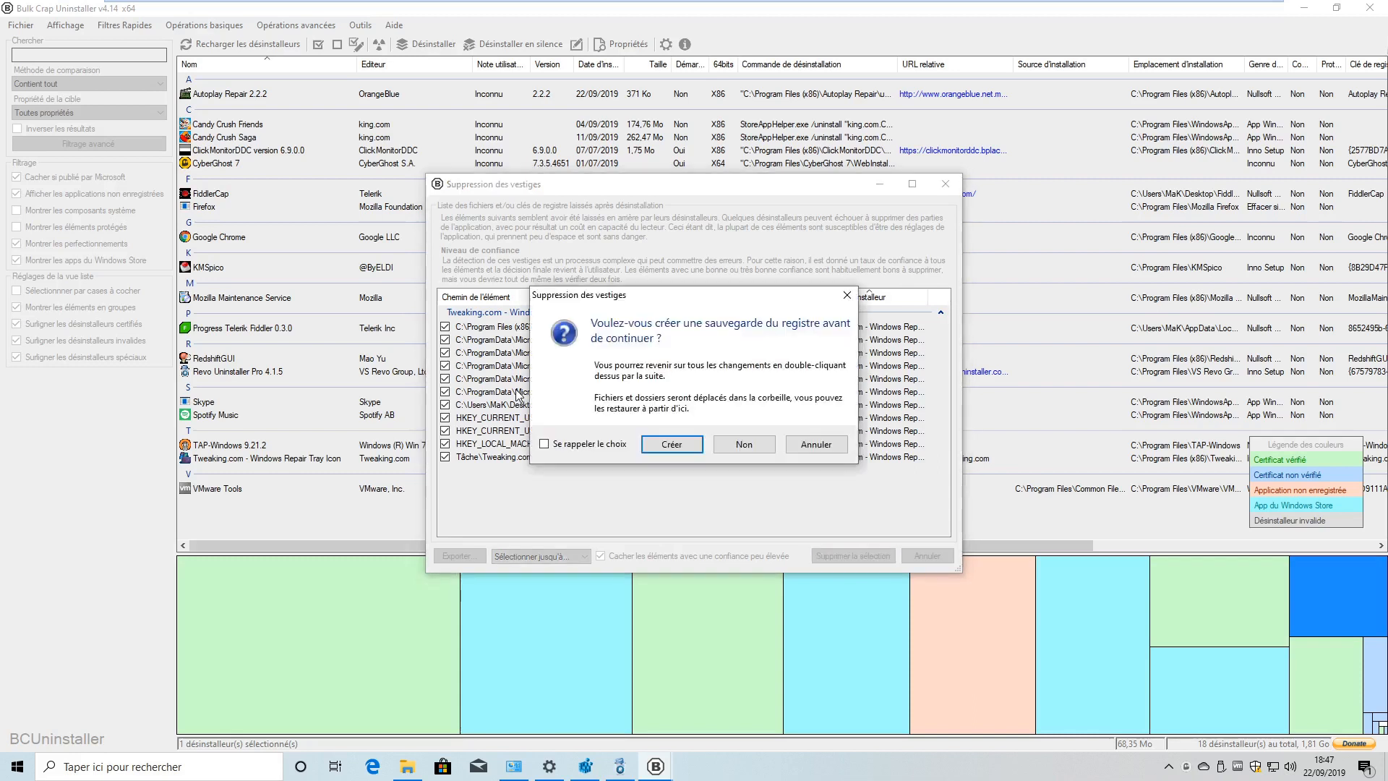